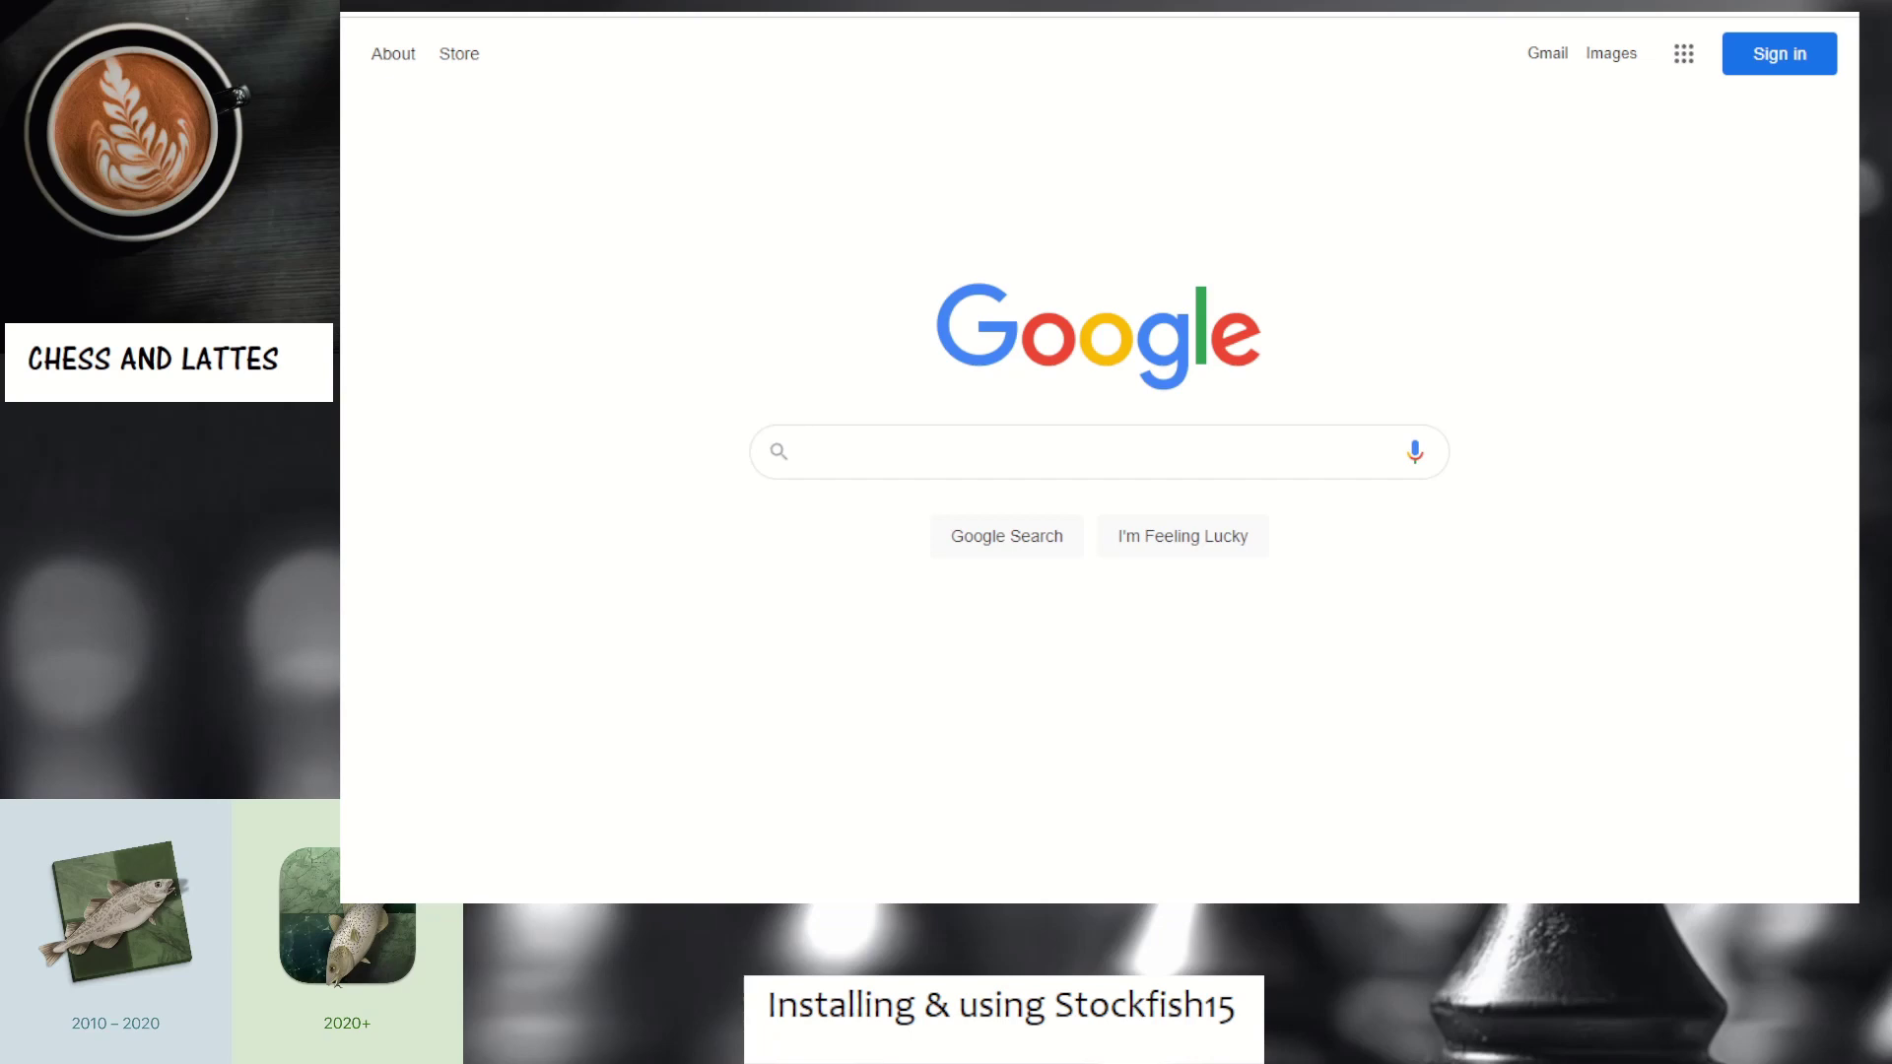
# Search Google for 'stockfish 15', correcting a typo along the way
pyautogui.click(946, 433)
pyautogui.write('stocf')
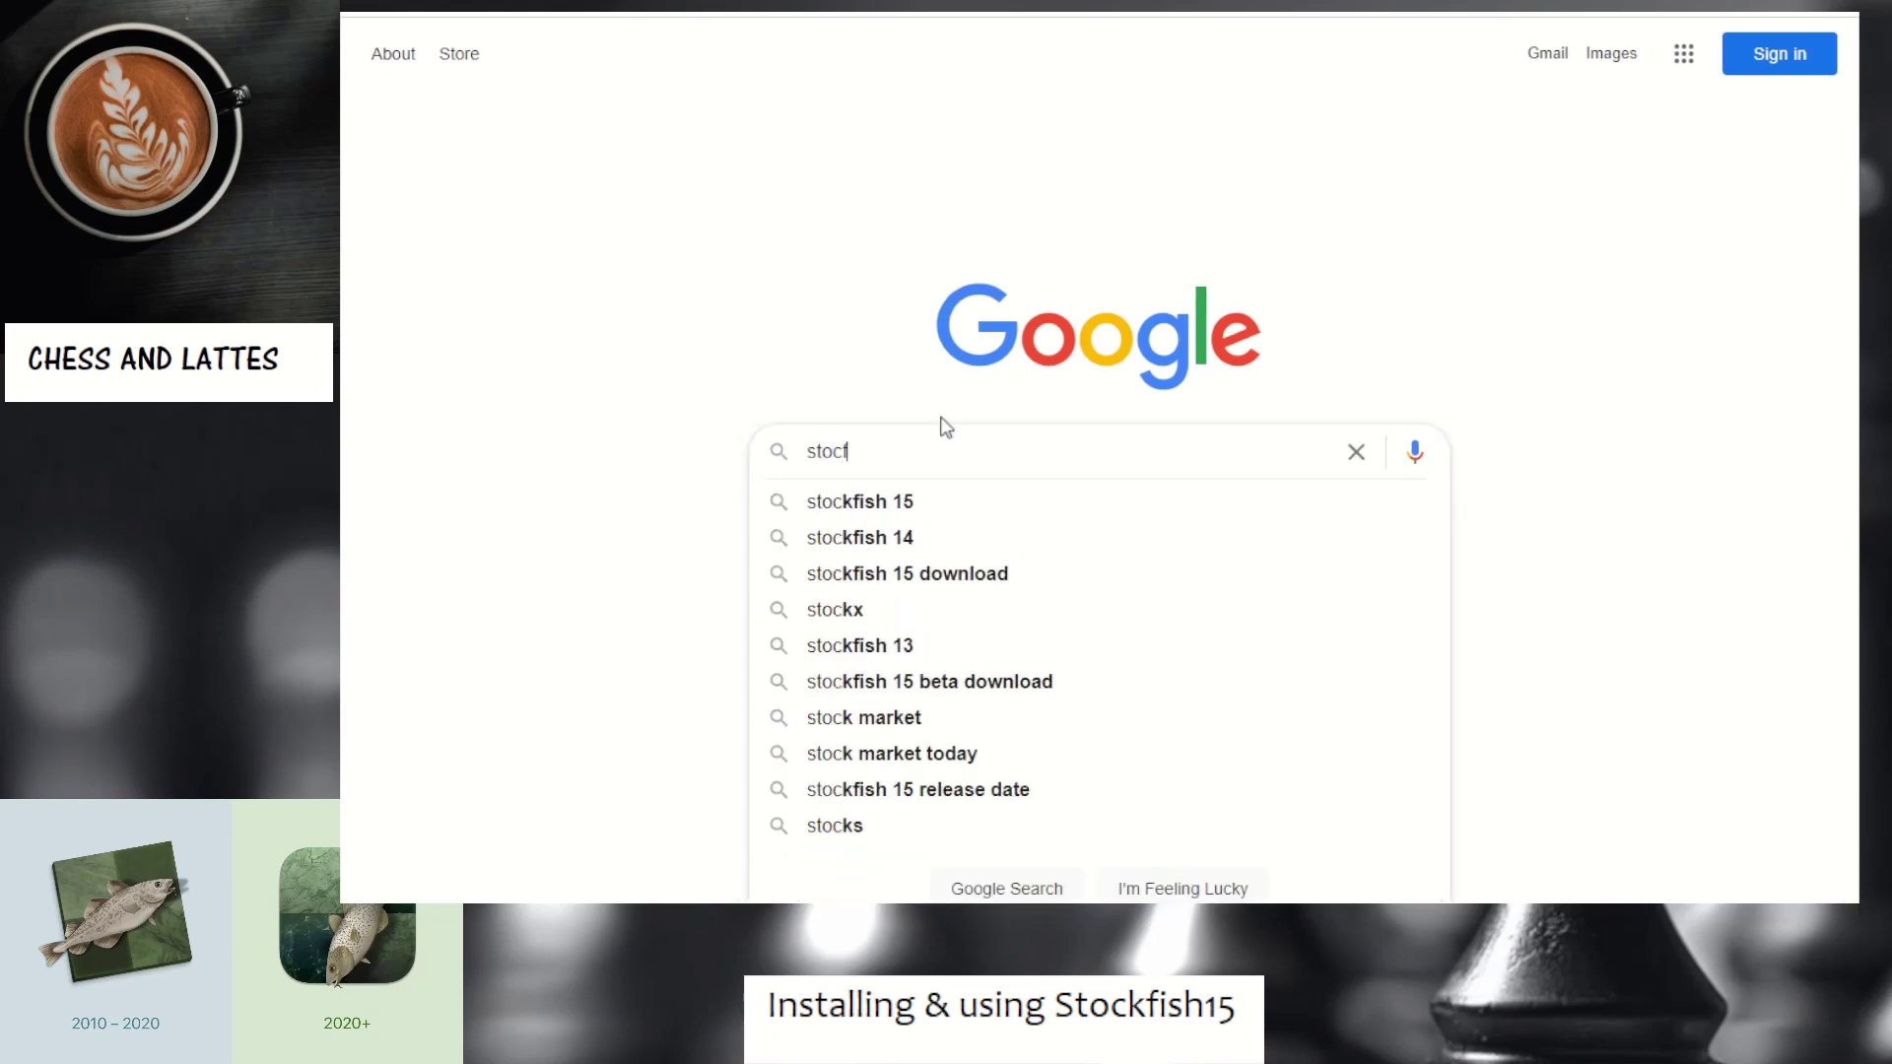
pyautogui.press('BackSpace')
pyautogui.write('kfi')
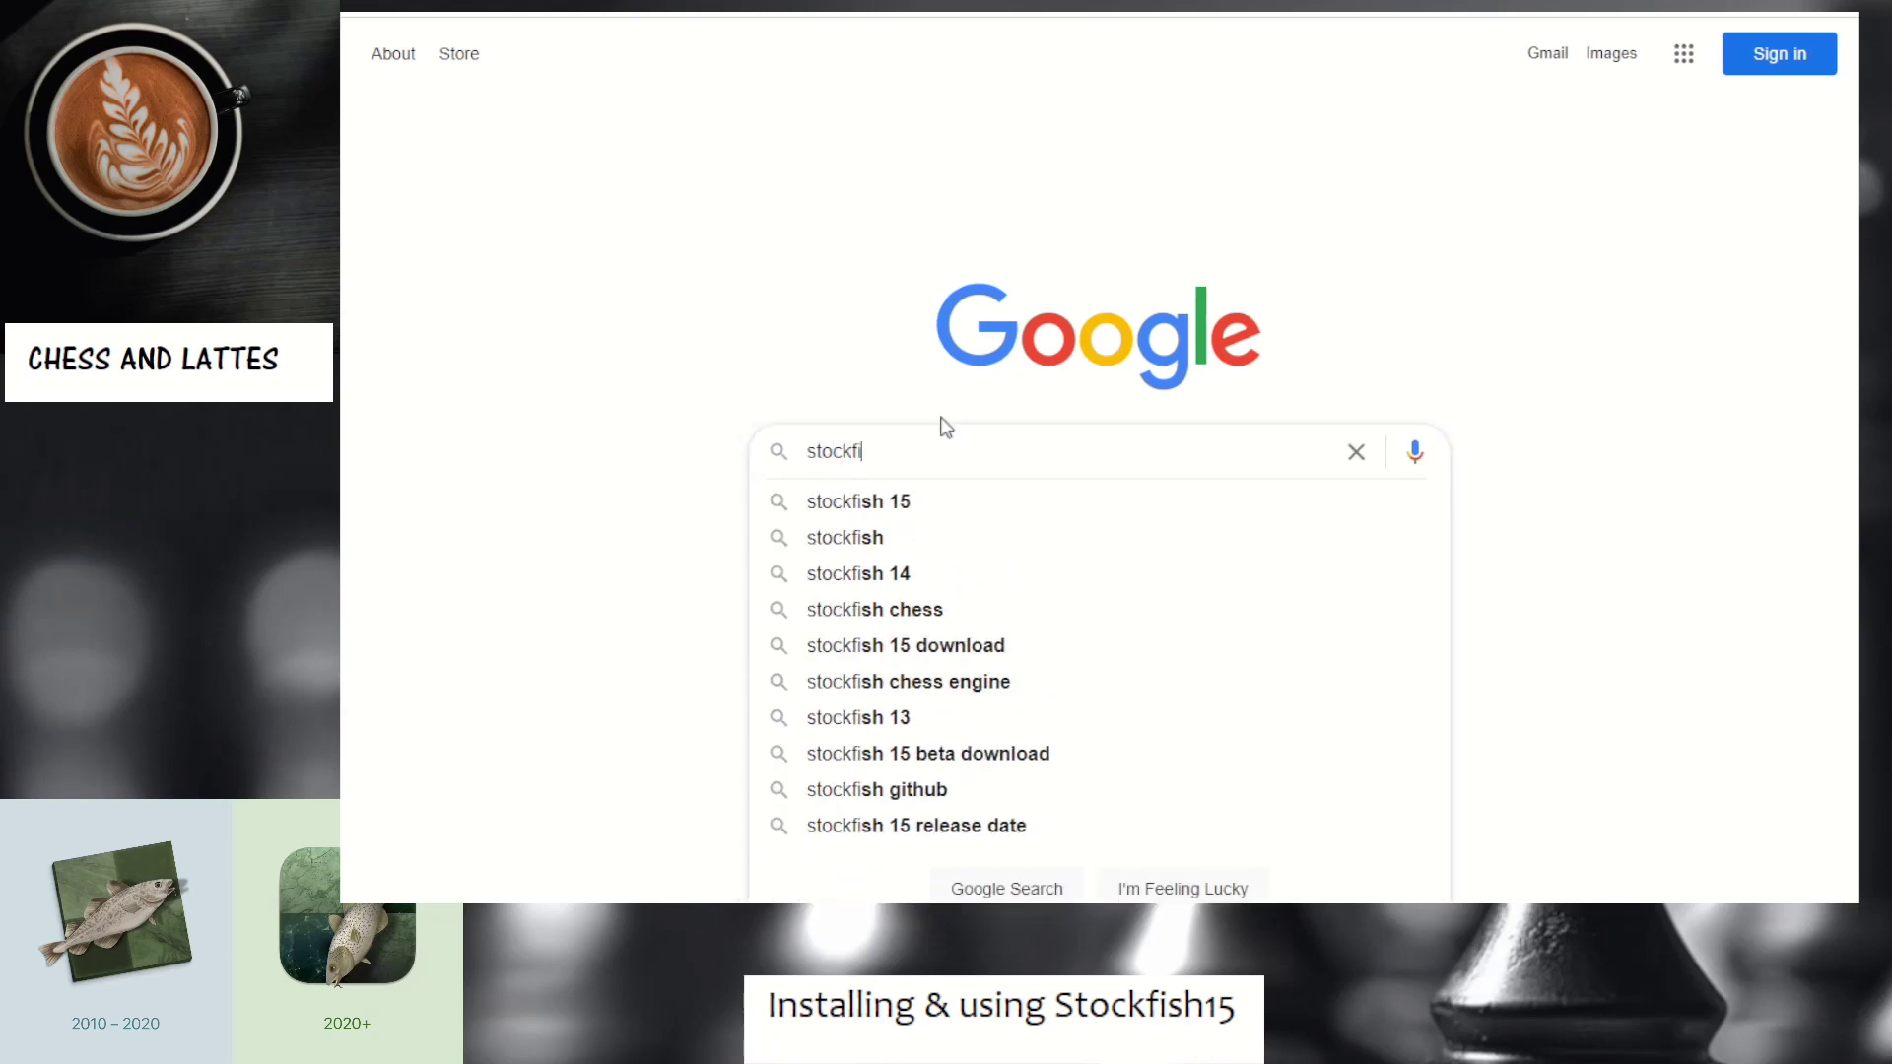
pyautogui.write('sh 15')
pyautogui.press('Return')
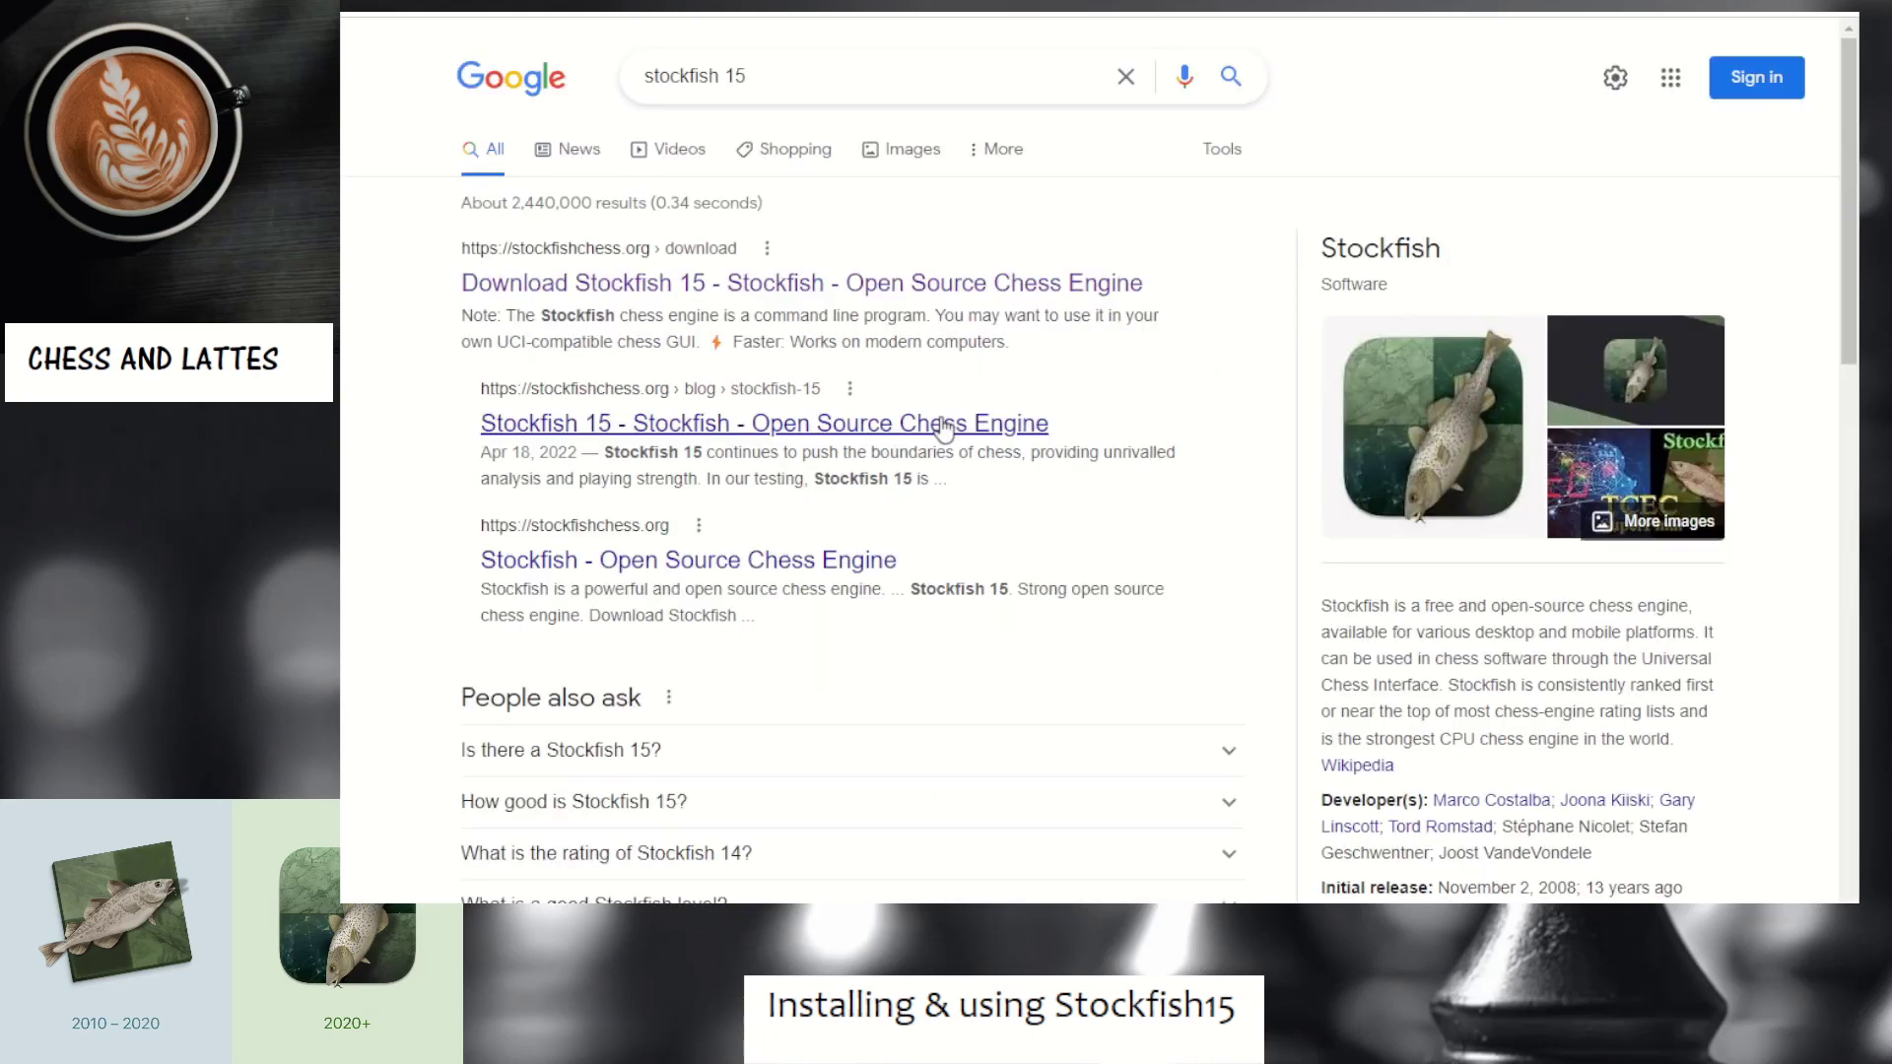
# Open the stockfishchess.org Download Stockfish 15 page and scroll through its download options
pyautogui.click(719, 291)
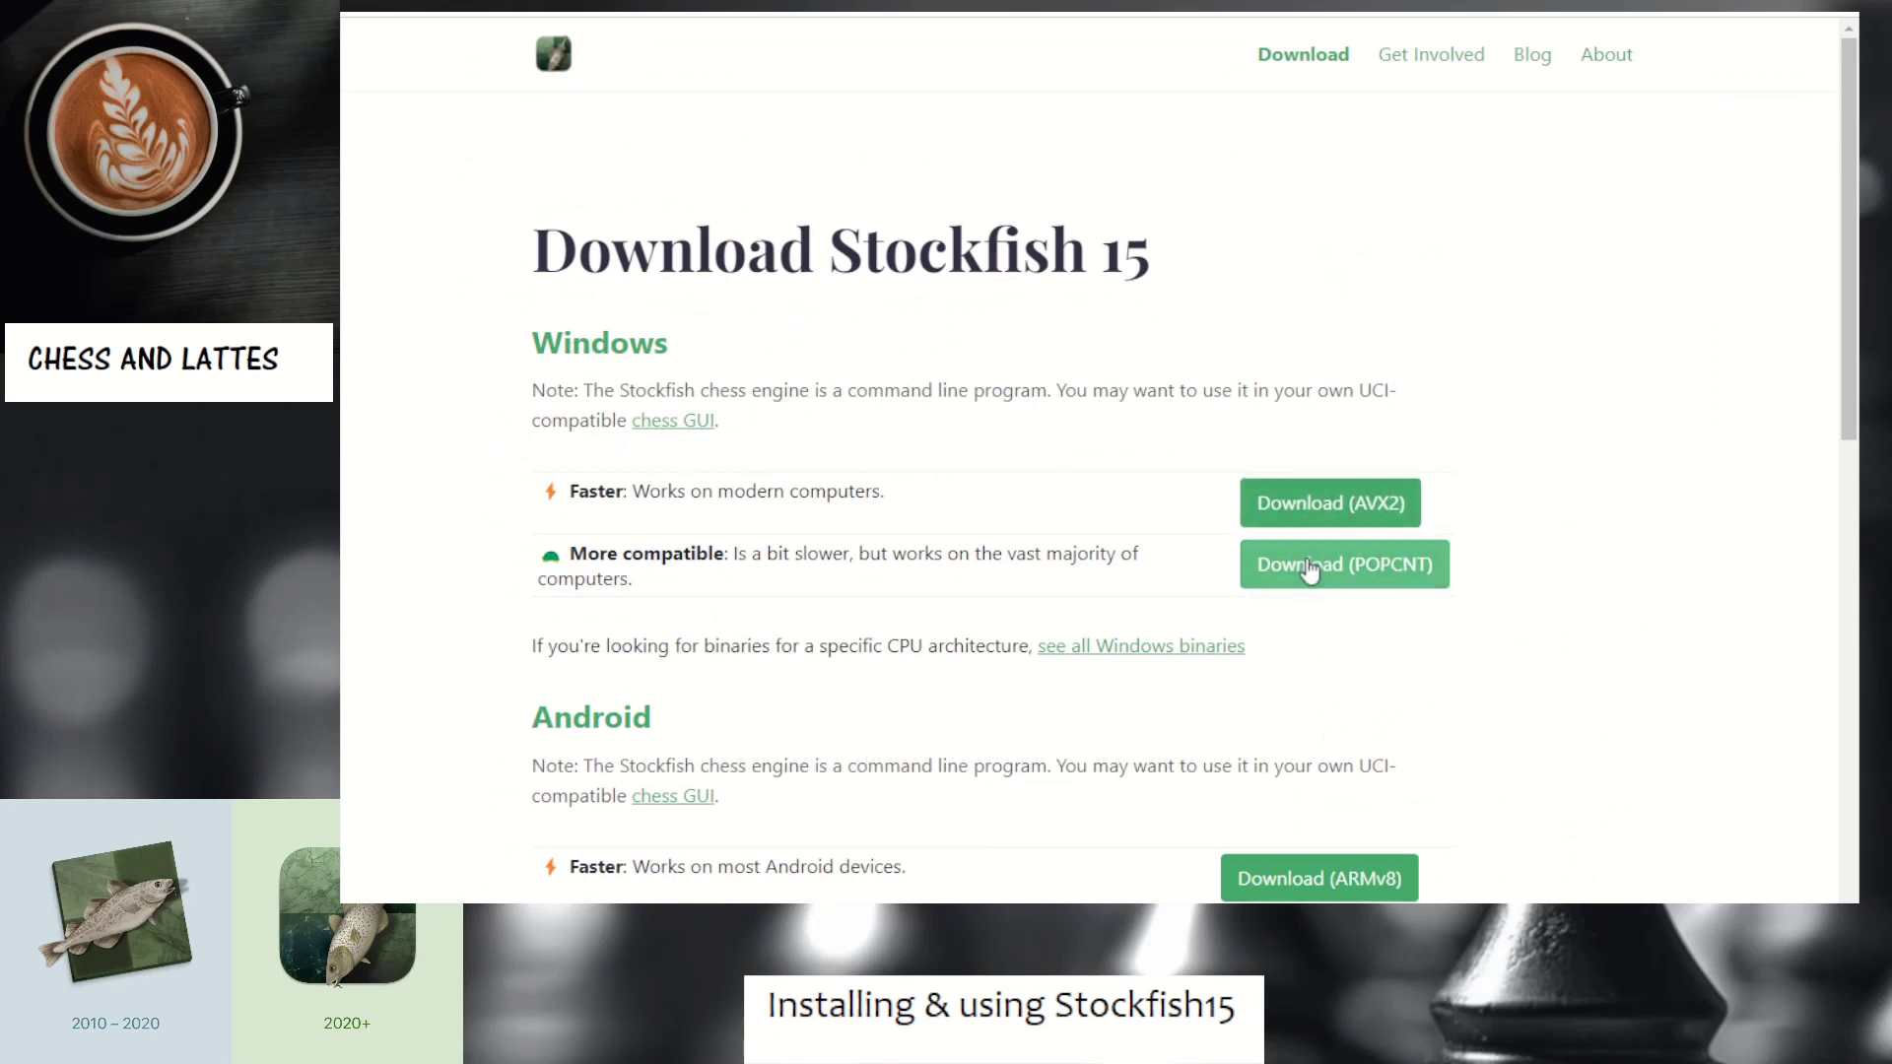
pyautogui.scroll(-5, 936, 655)
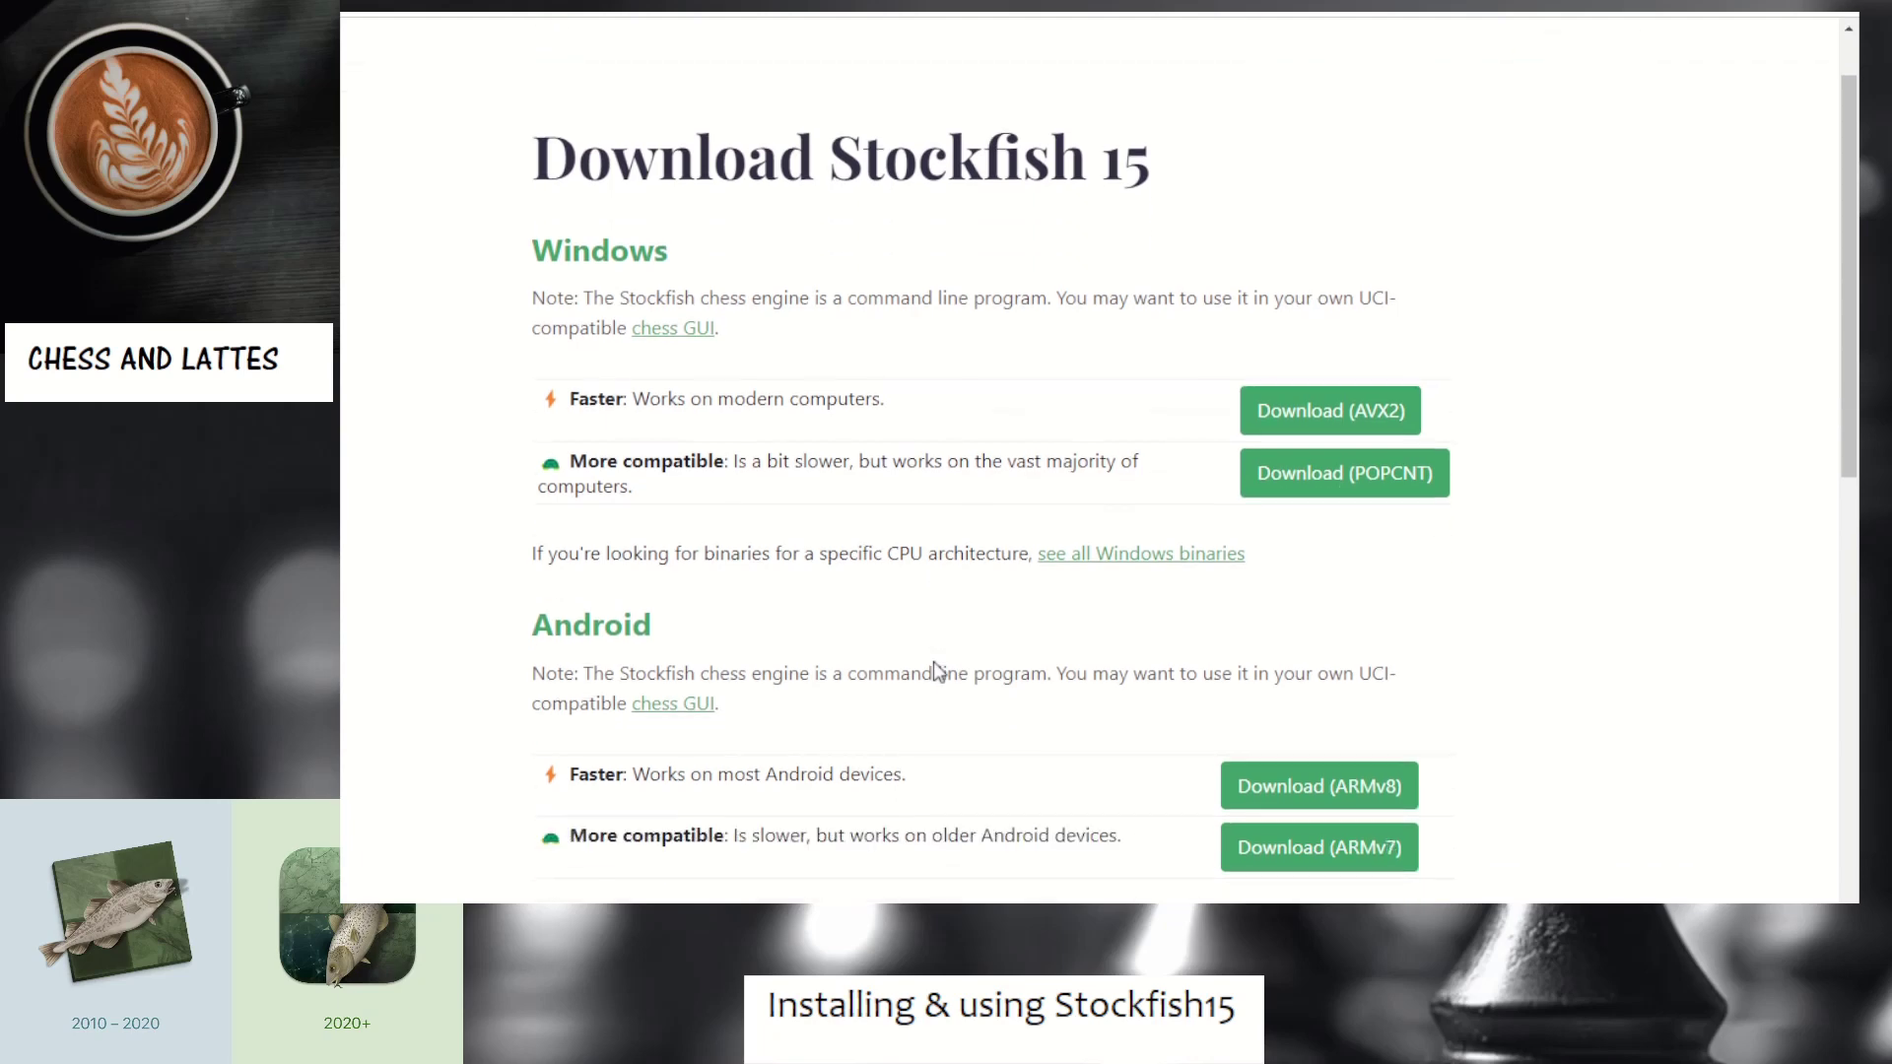
pyautogui.scroll(-3, 936, 670)
pyautogui.scroll(7, 936, 670)
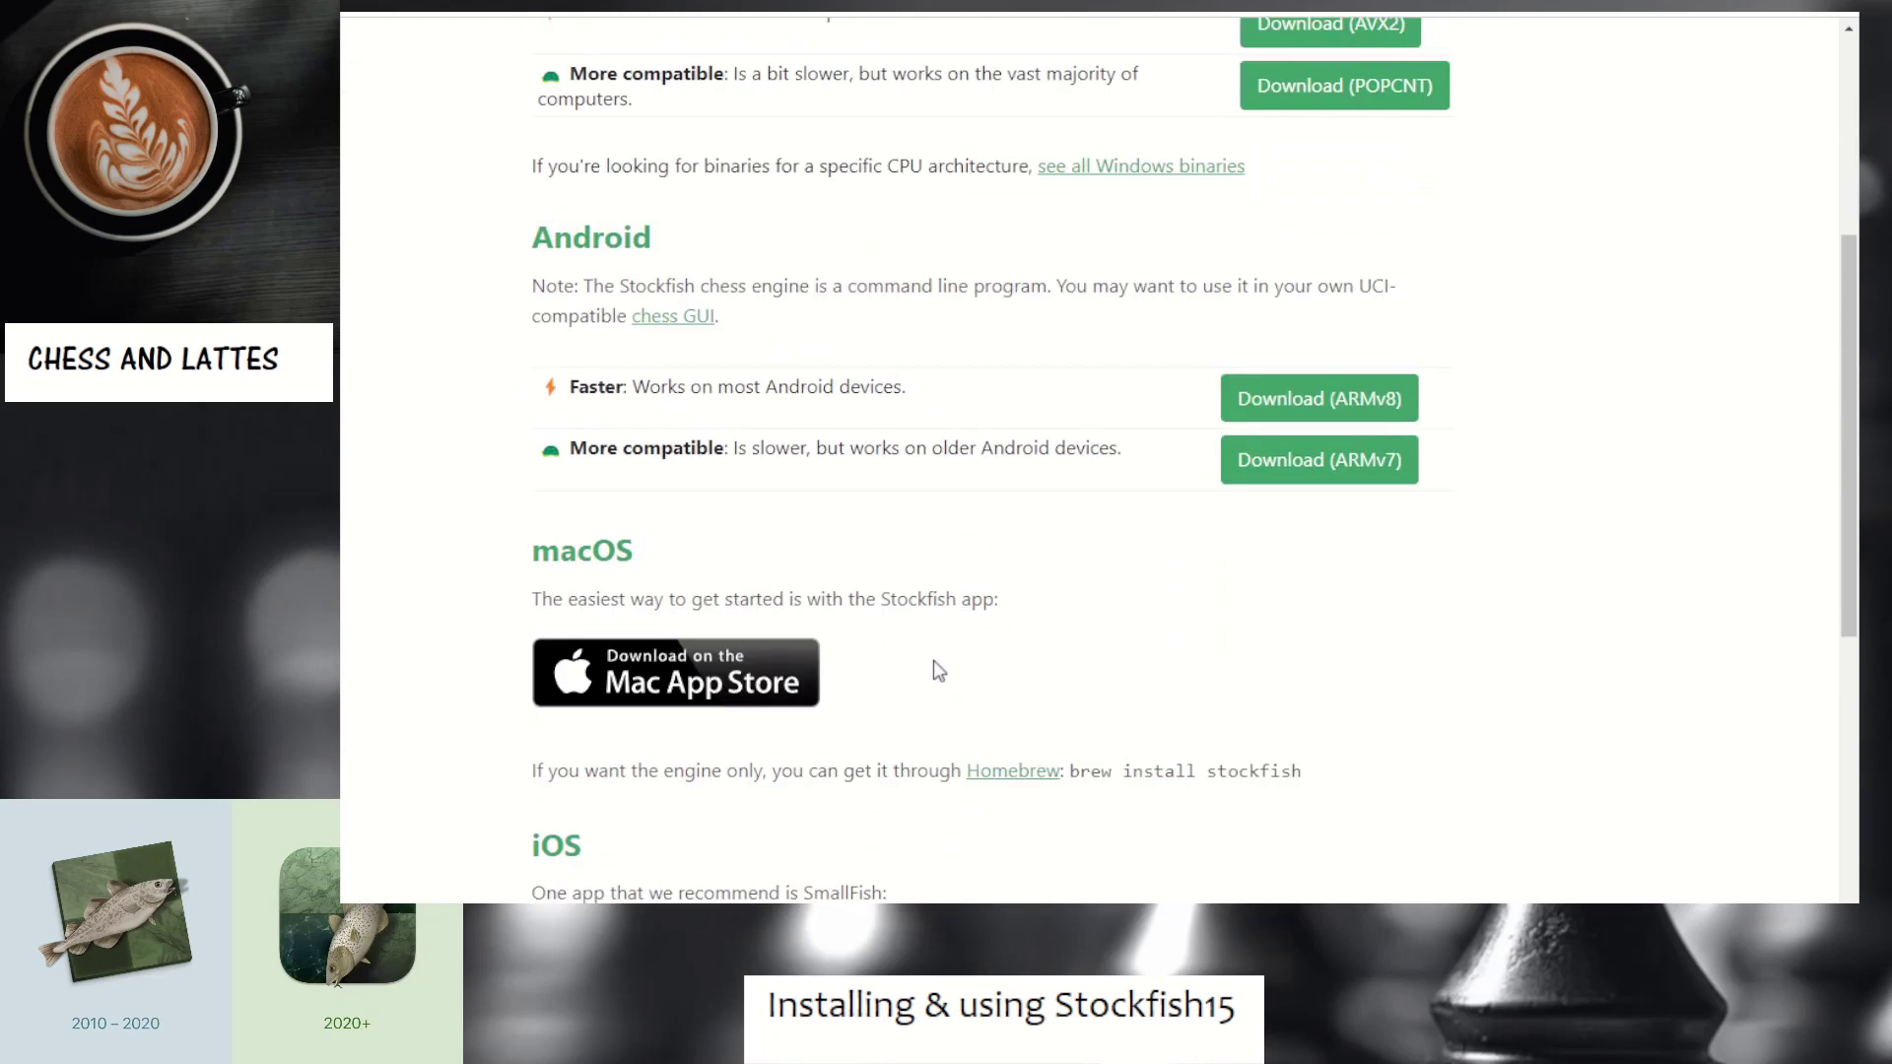
pyautogui.scroll(1, 932, 660)
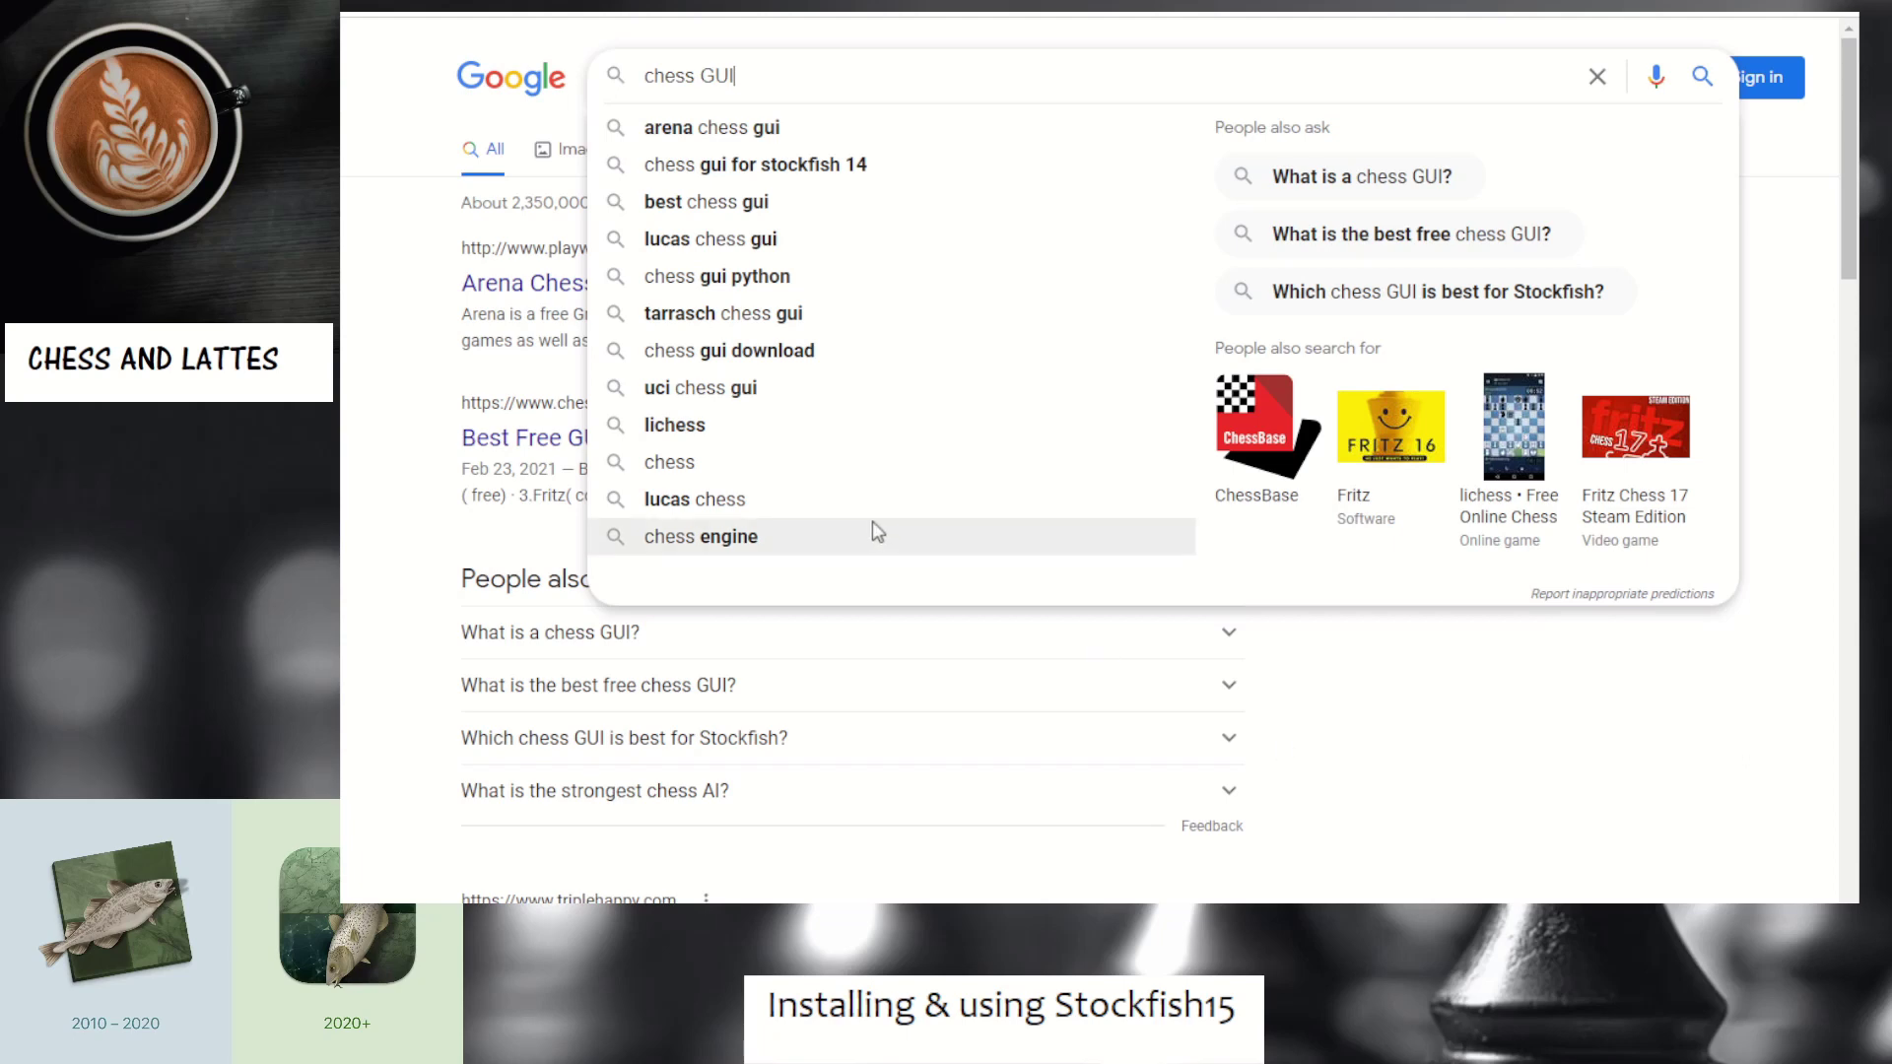
# Dismiss the search suggestions to view the chess GUI results, then refocus the search box
pyautogui.click(480, 343)
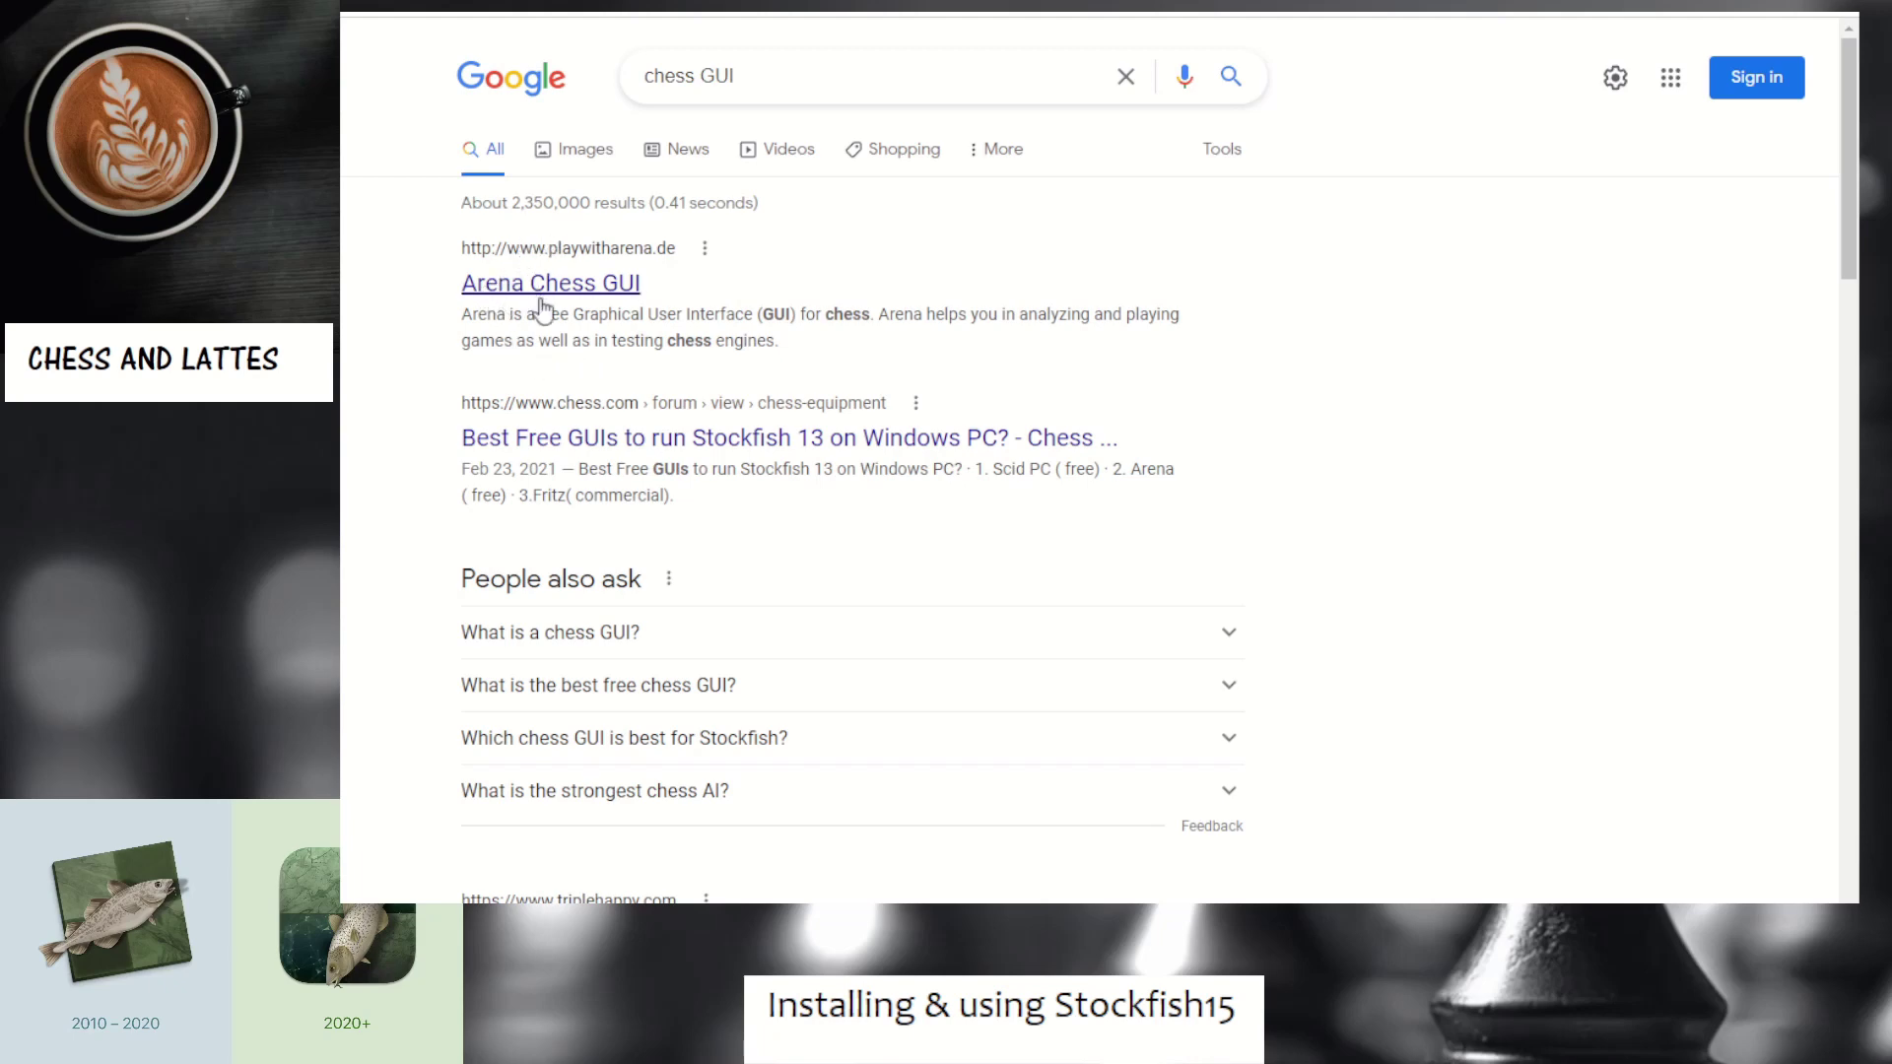
pyautogui.click(741, 76)
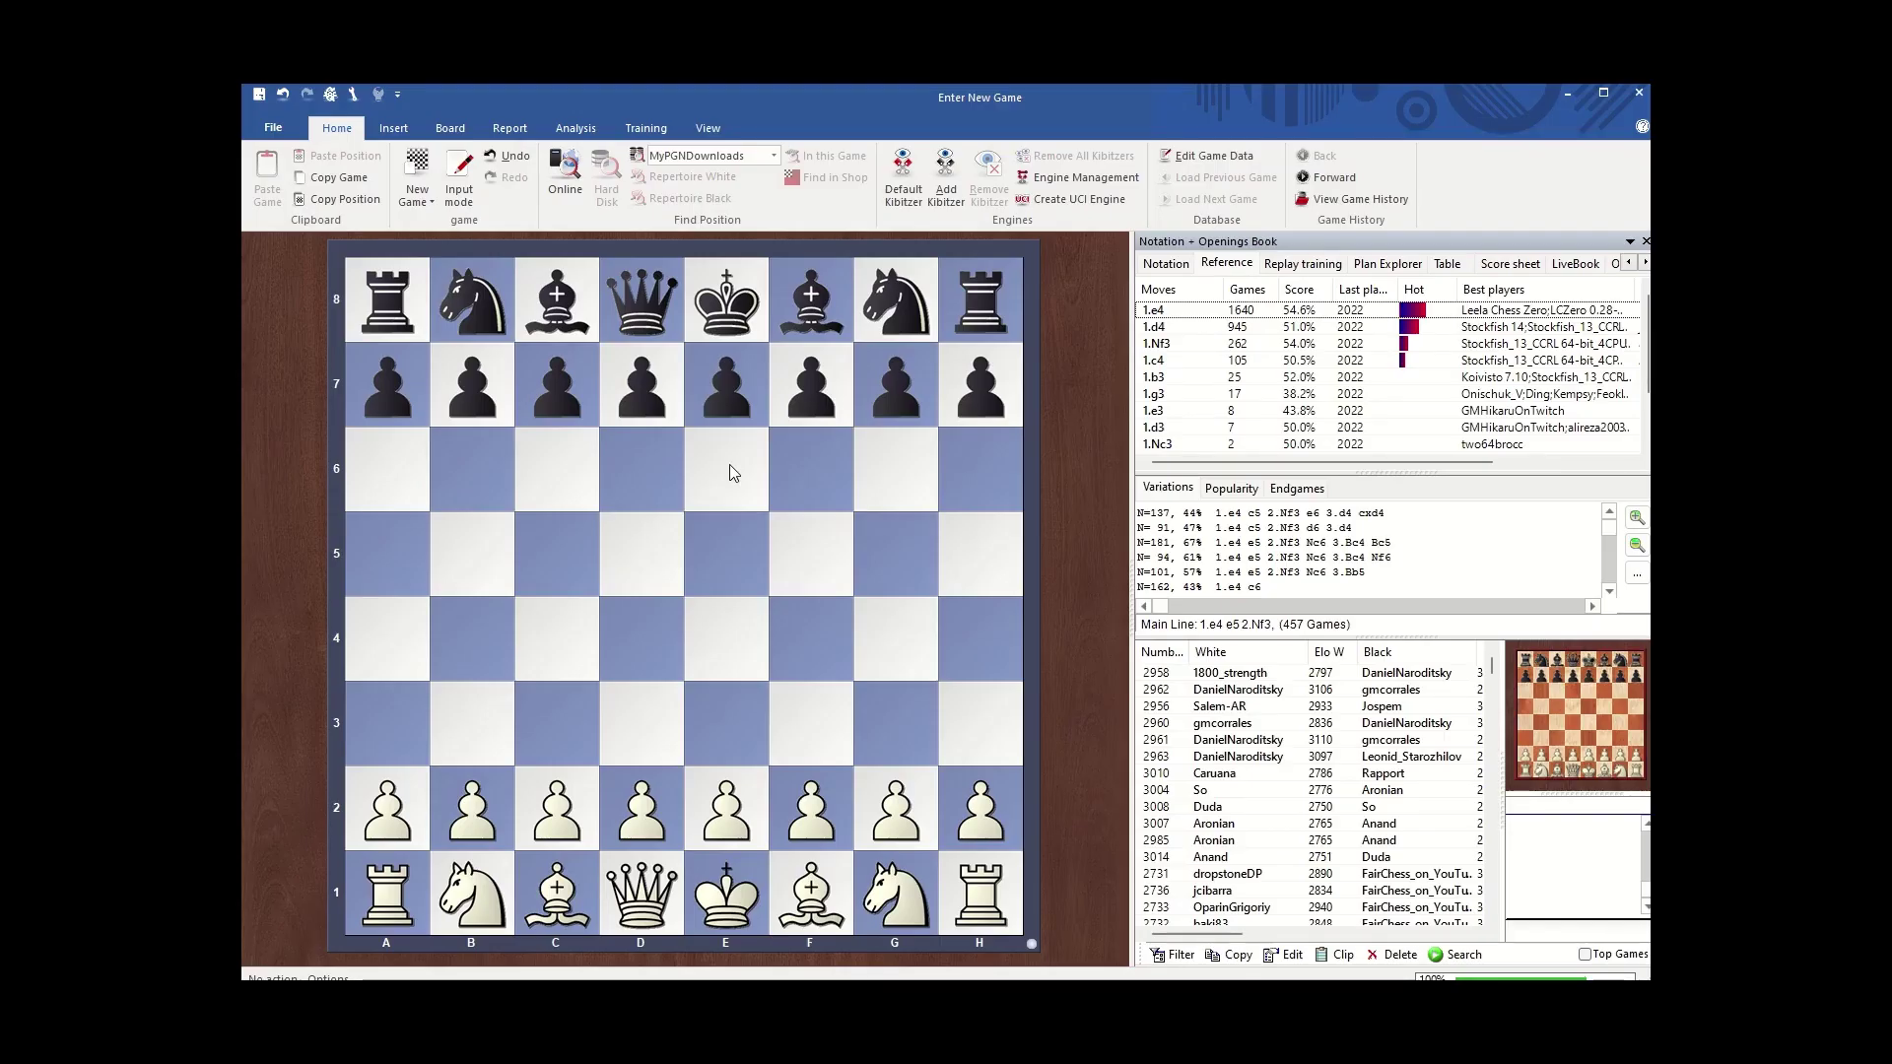
pyautogui.click(1069, 203)
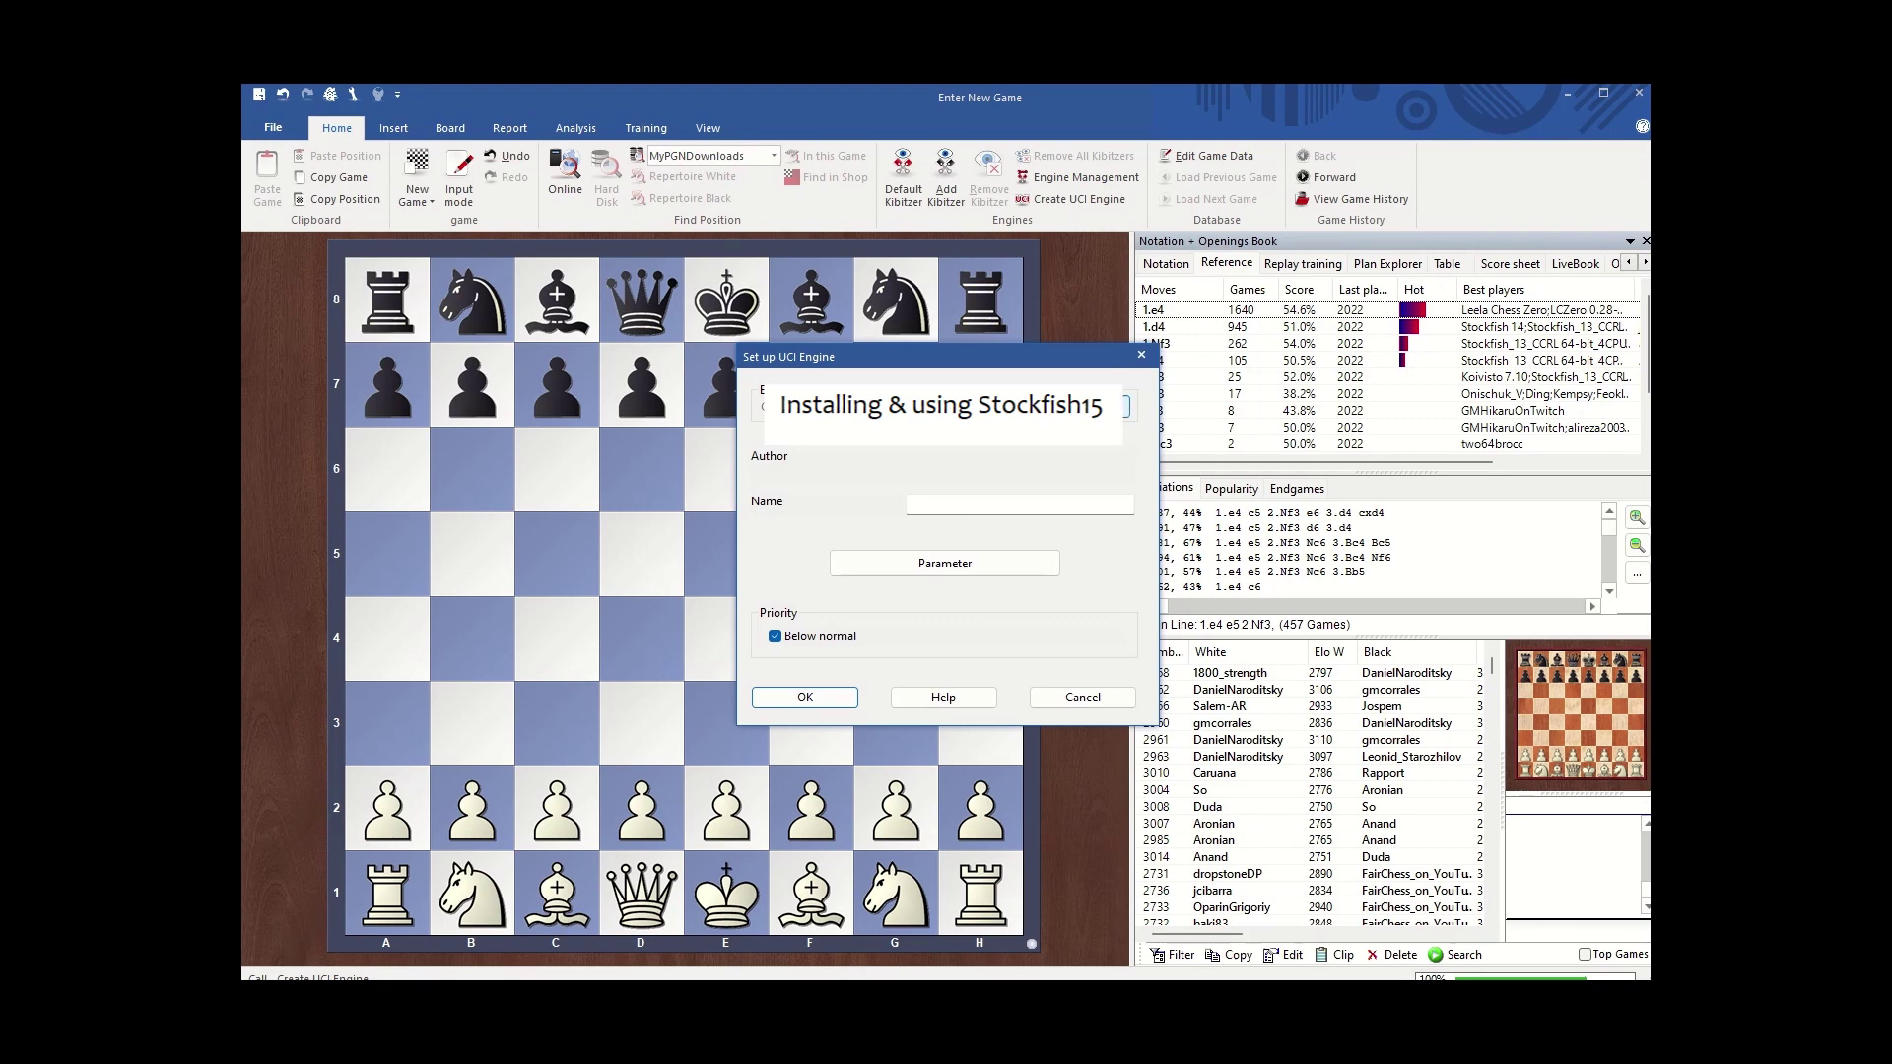
pyautogui.press('Return')
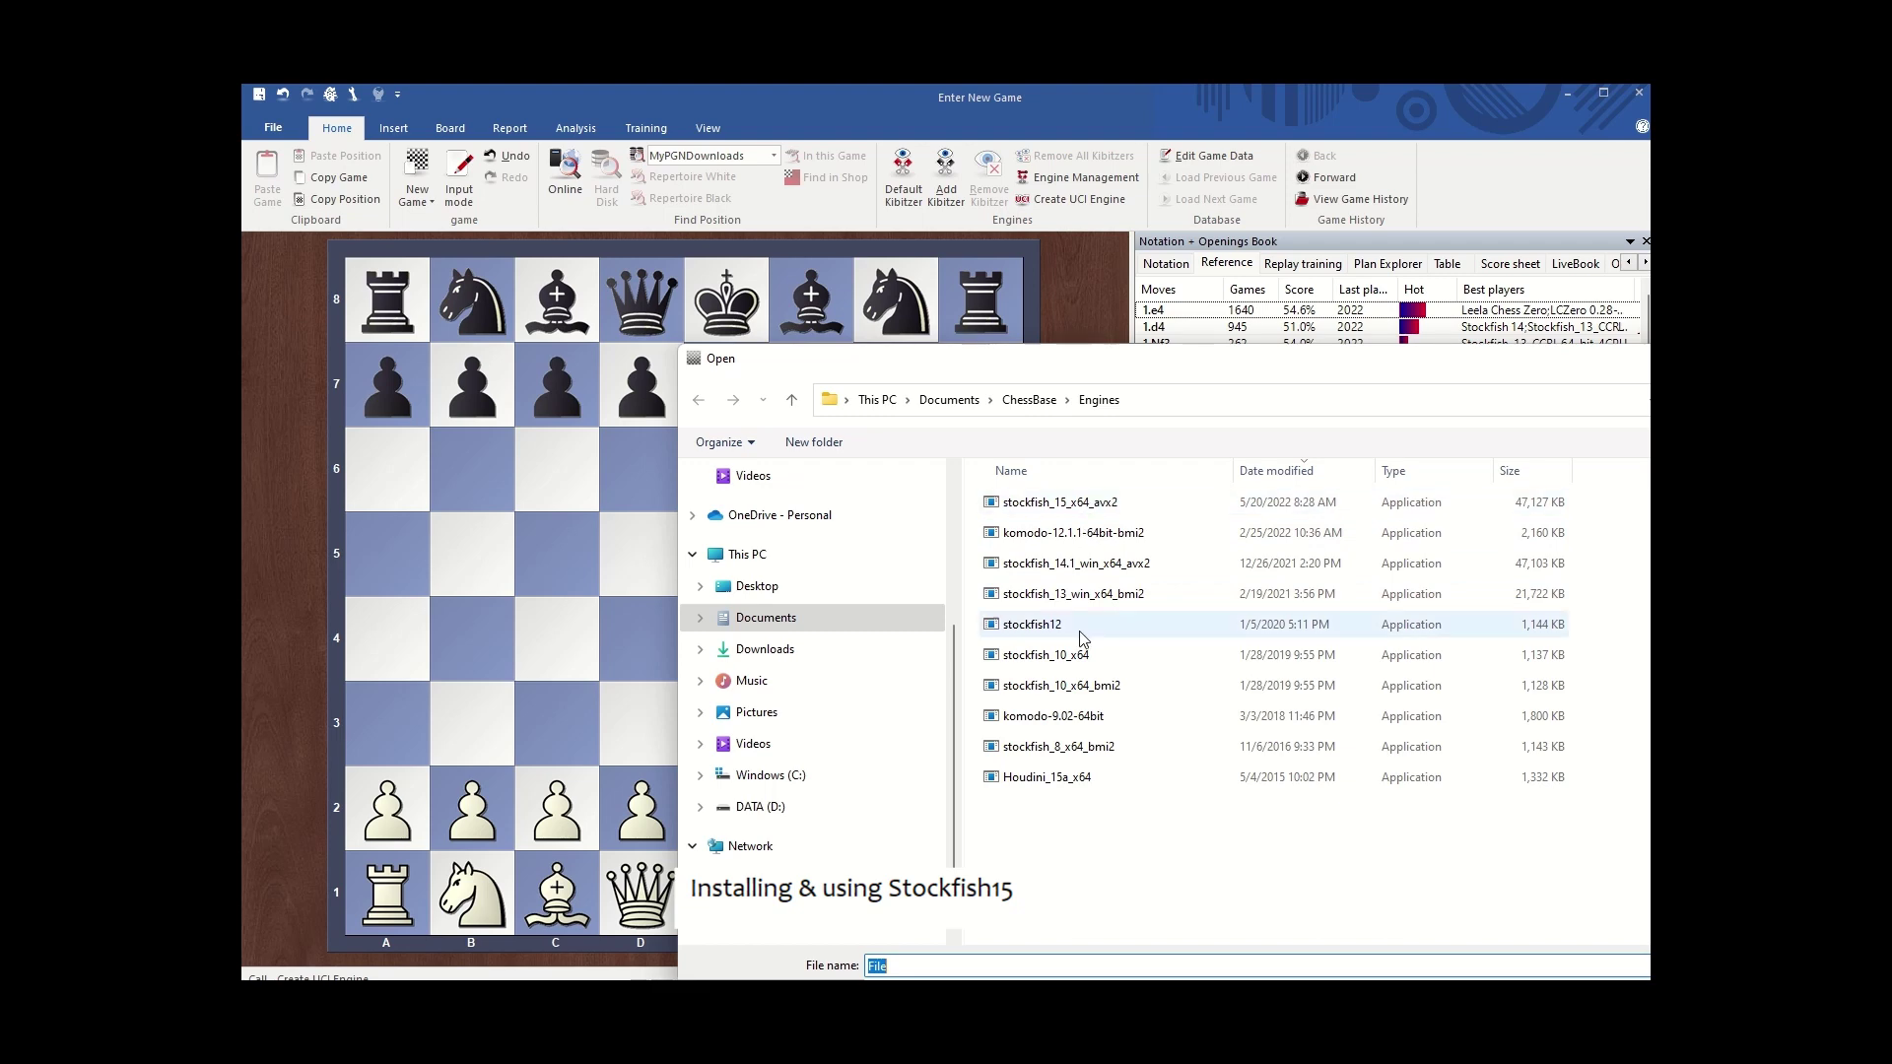
pyautogui.click(1084, 502)
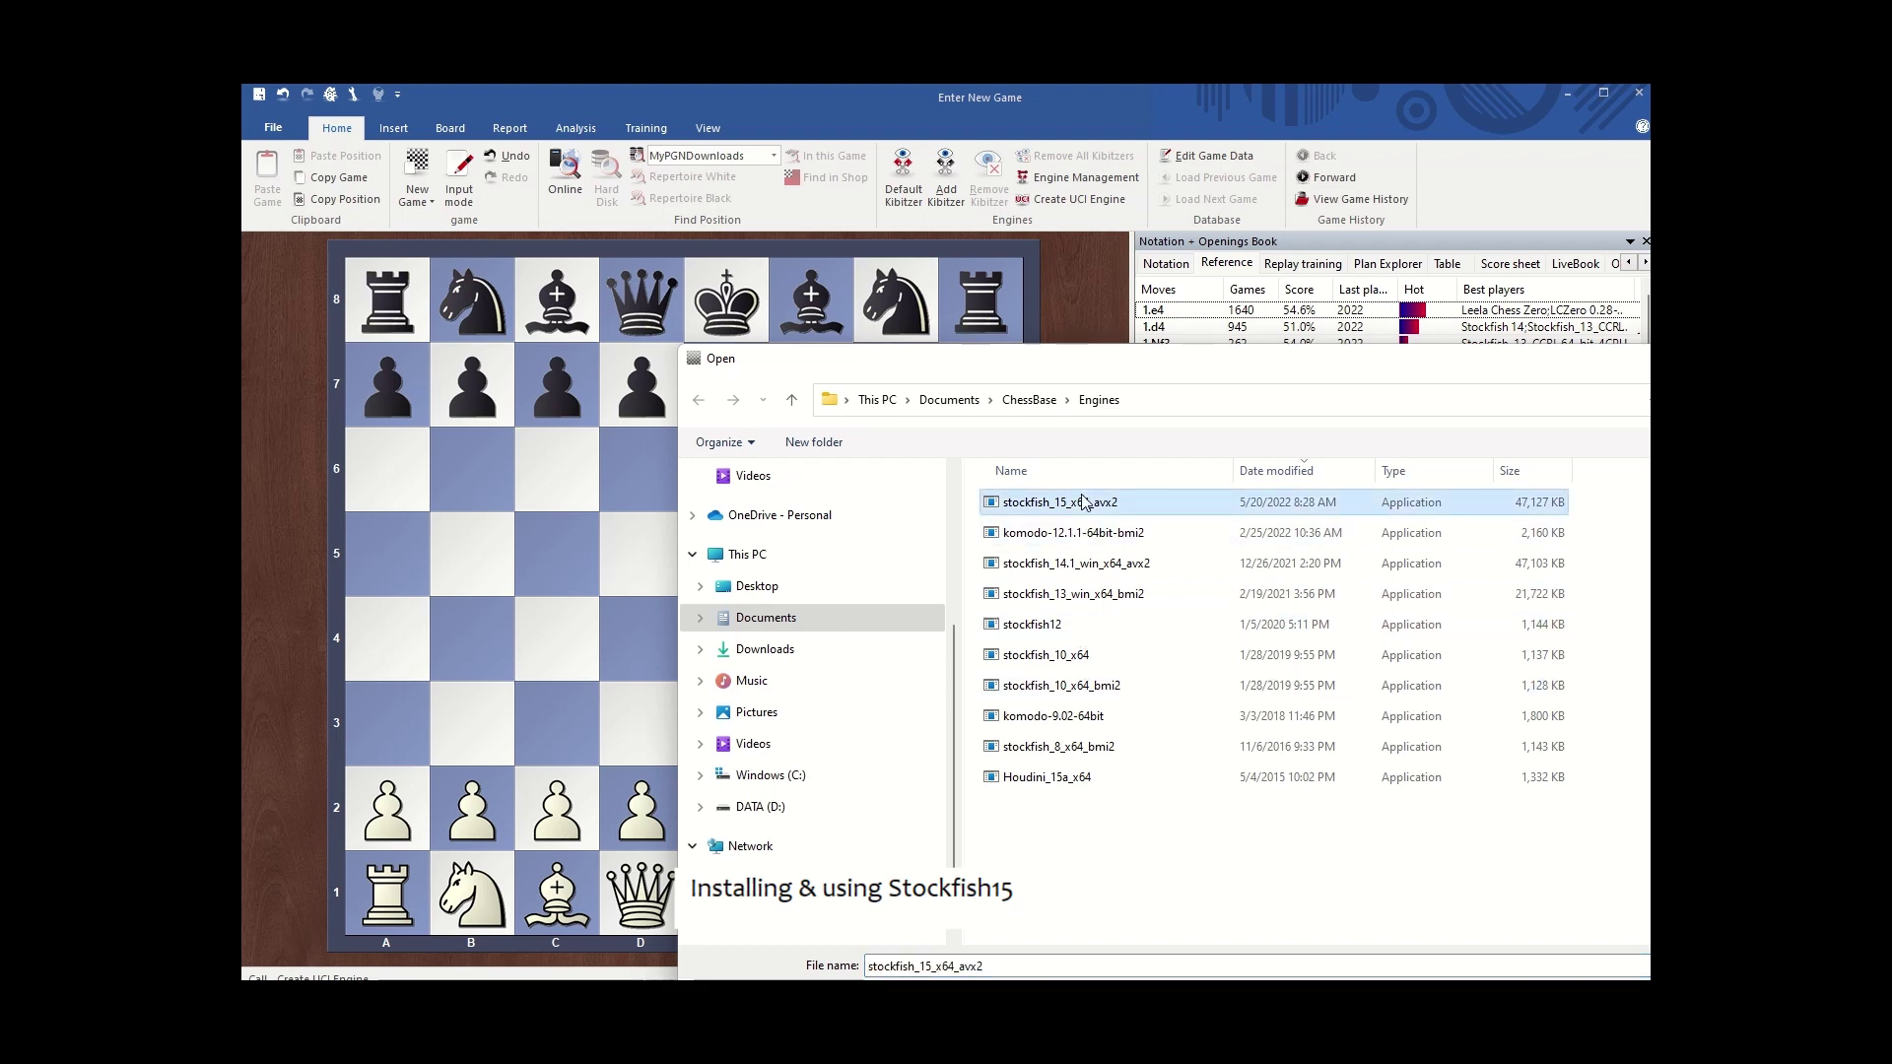
pyautogui.doubleClick(1074, 504)
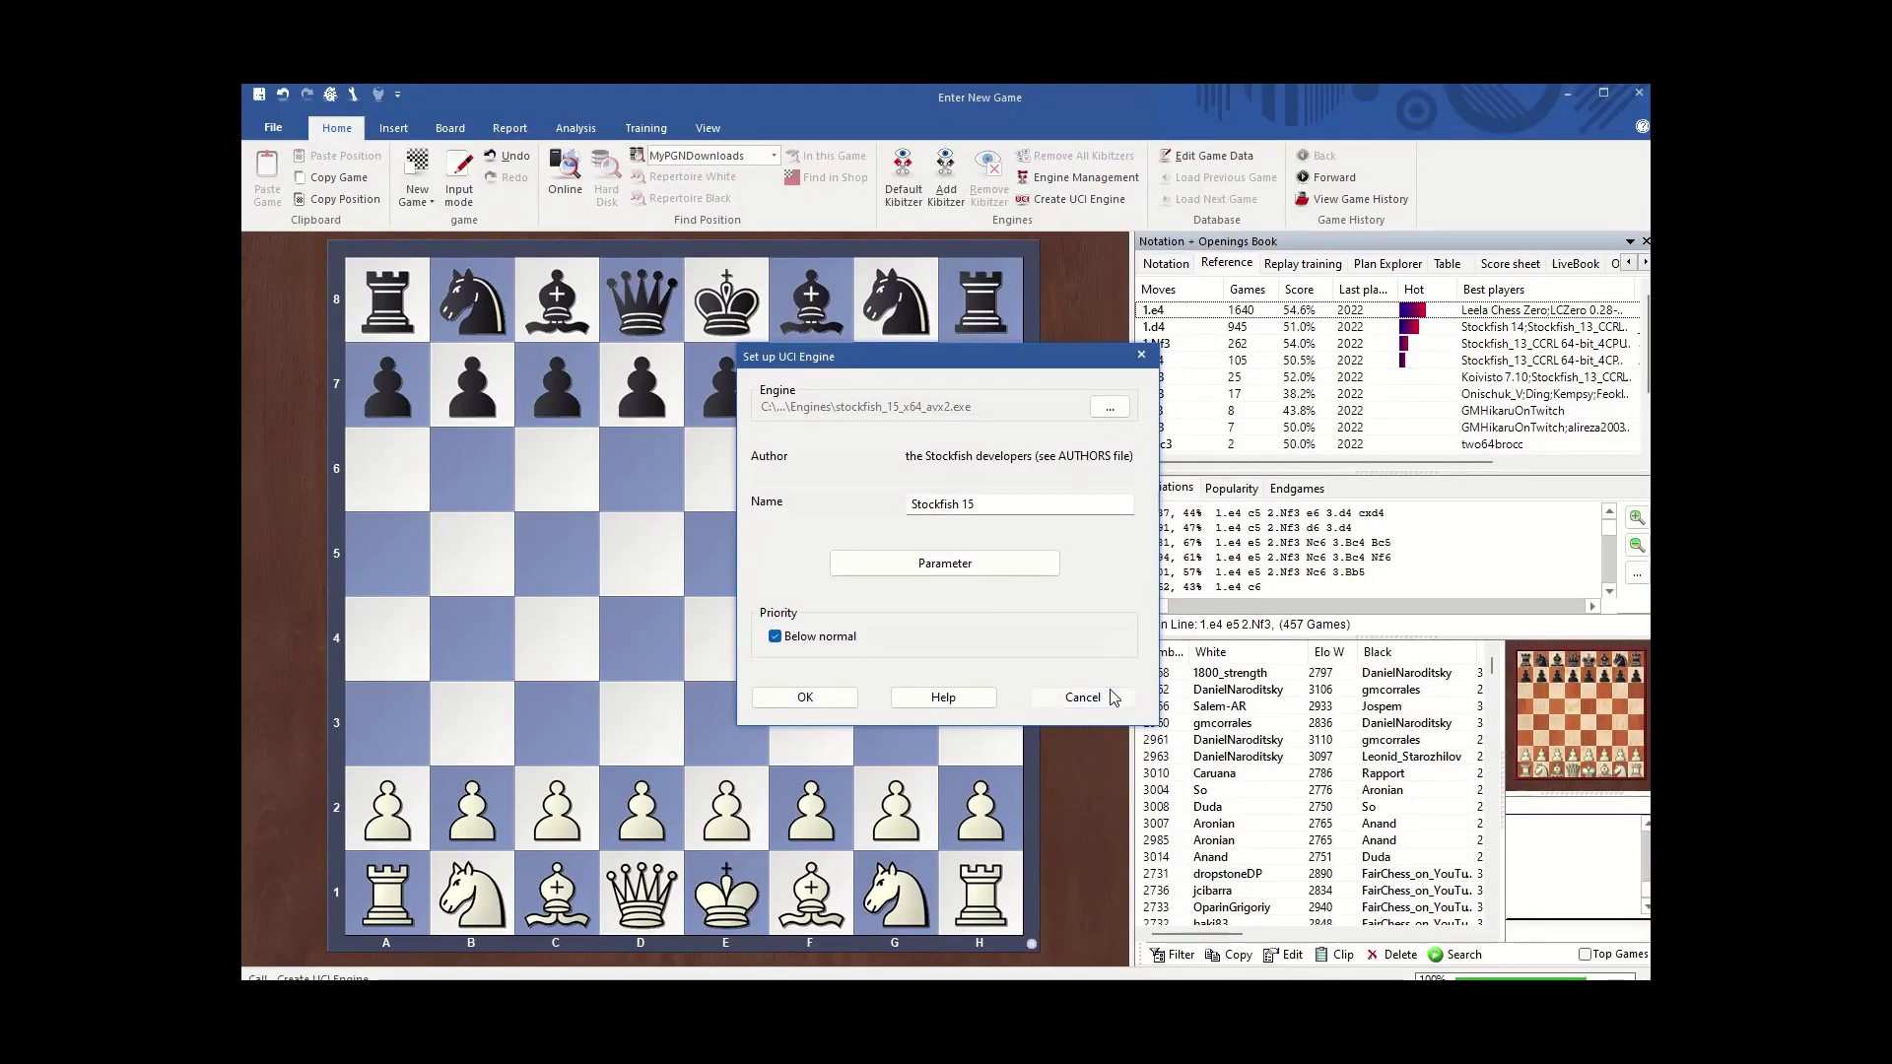
pyautogui.click(1079, 697)
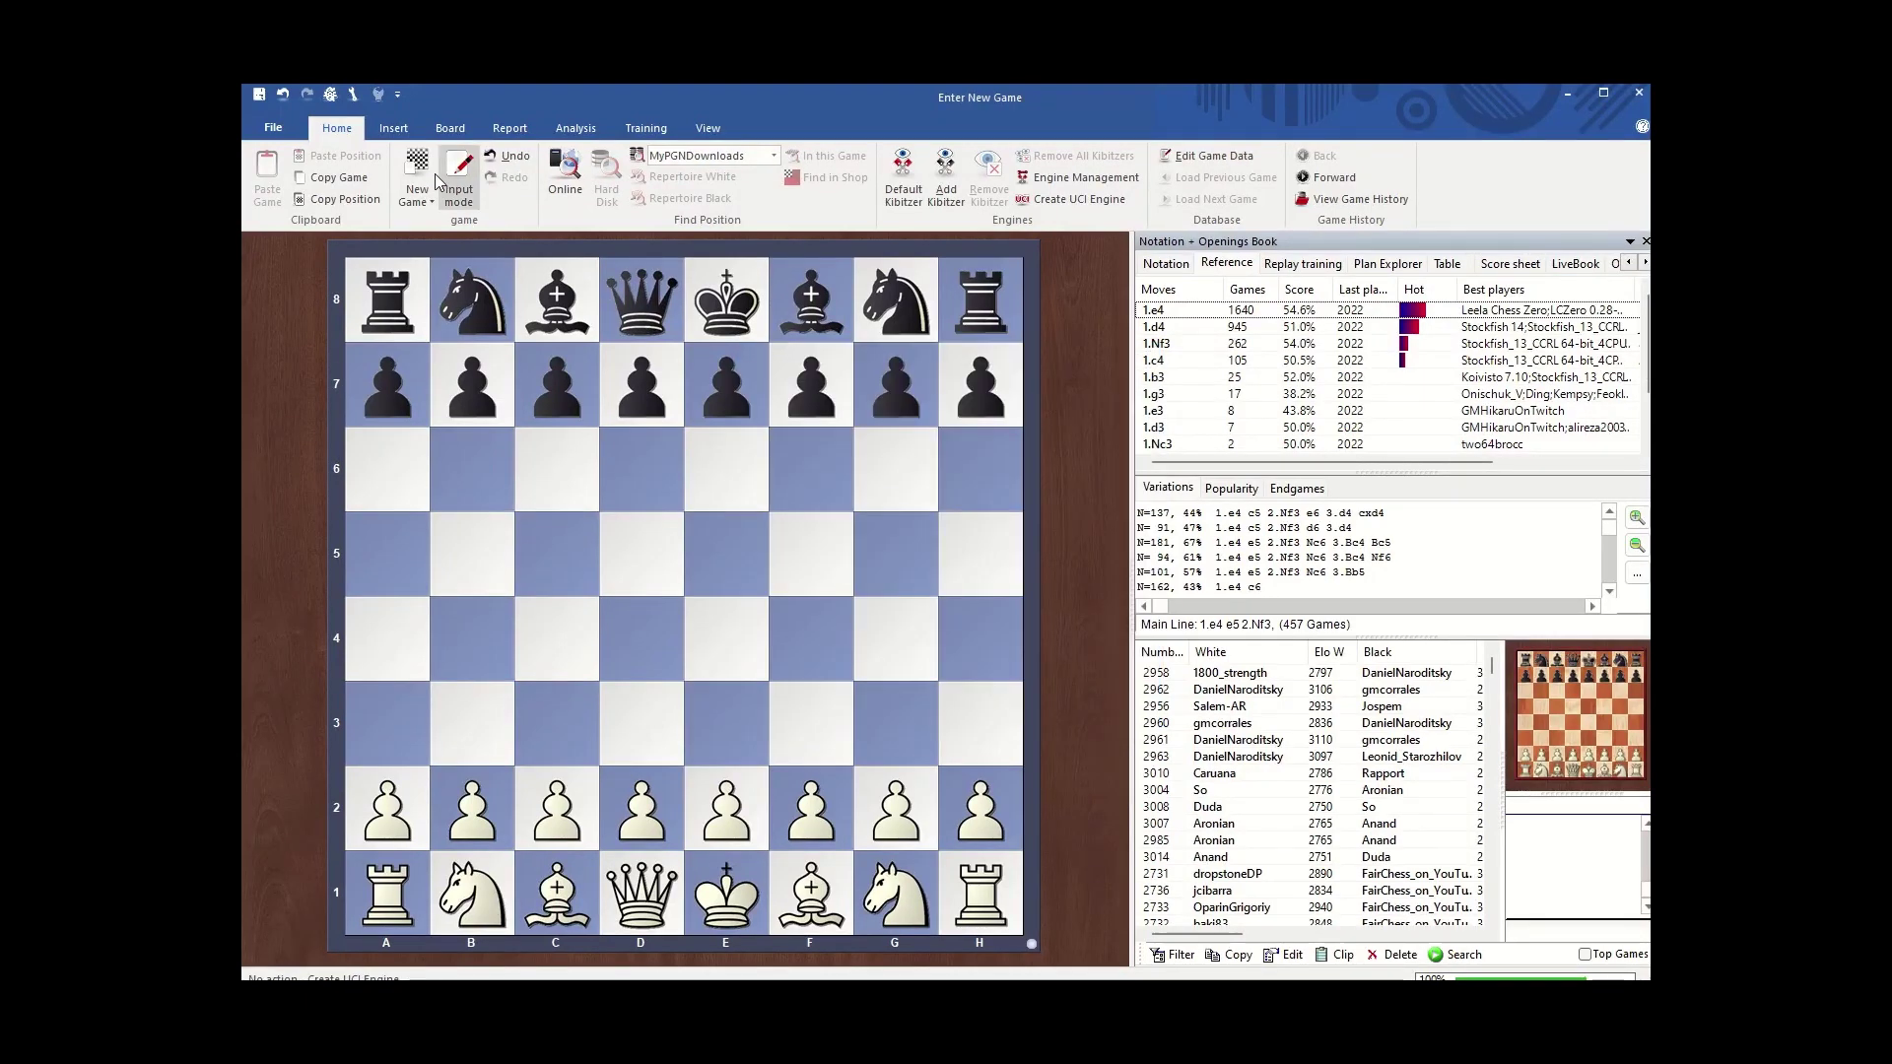
# Select Stockfish 15 as the default engine in the engine options and apply
pyautogui.click(352, 94)
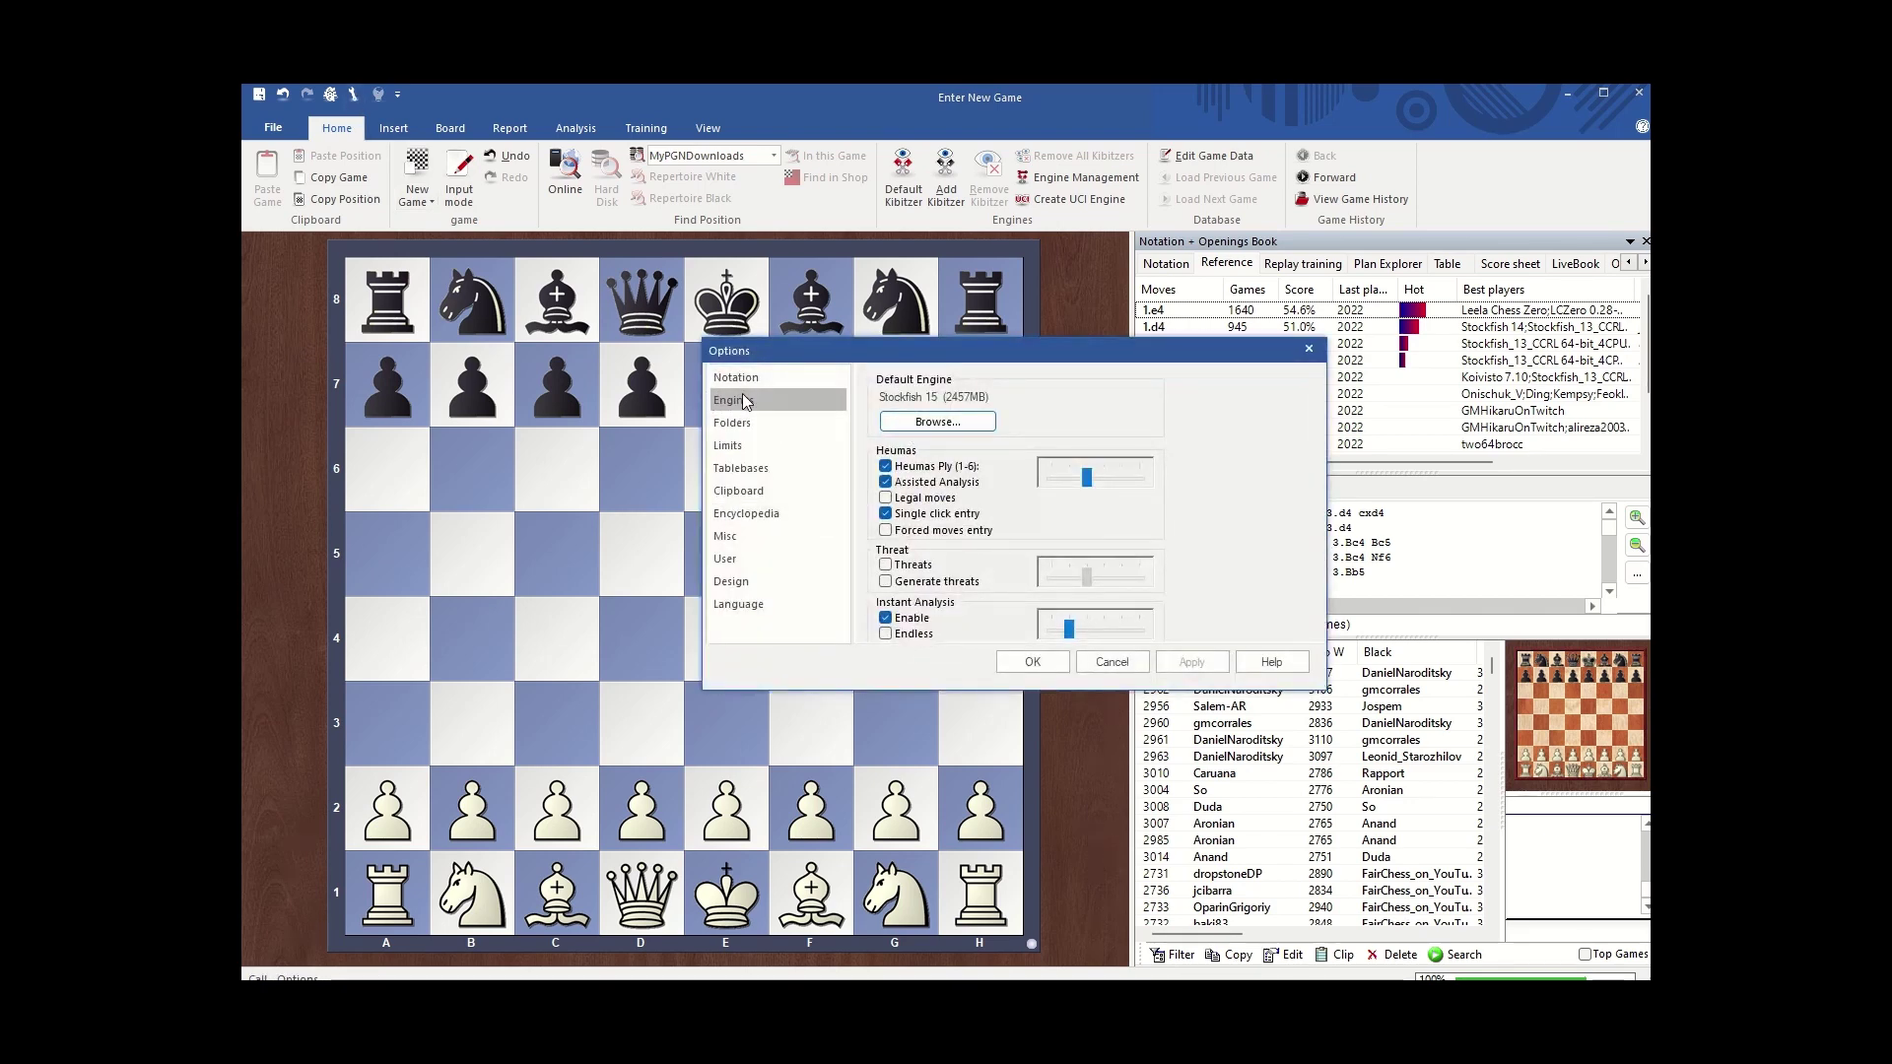
pyautogui.click(934, 427)
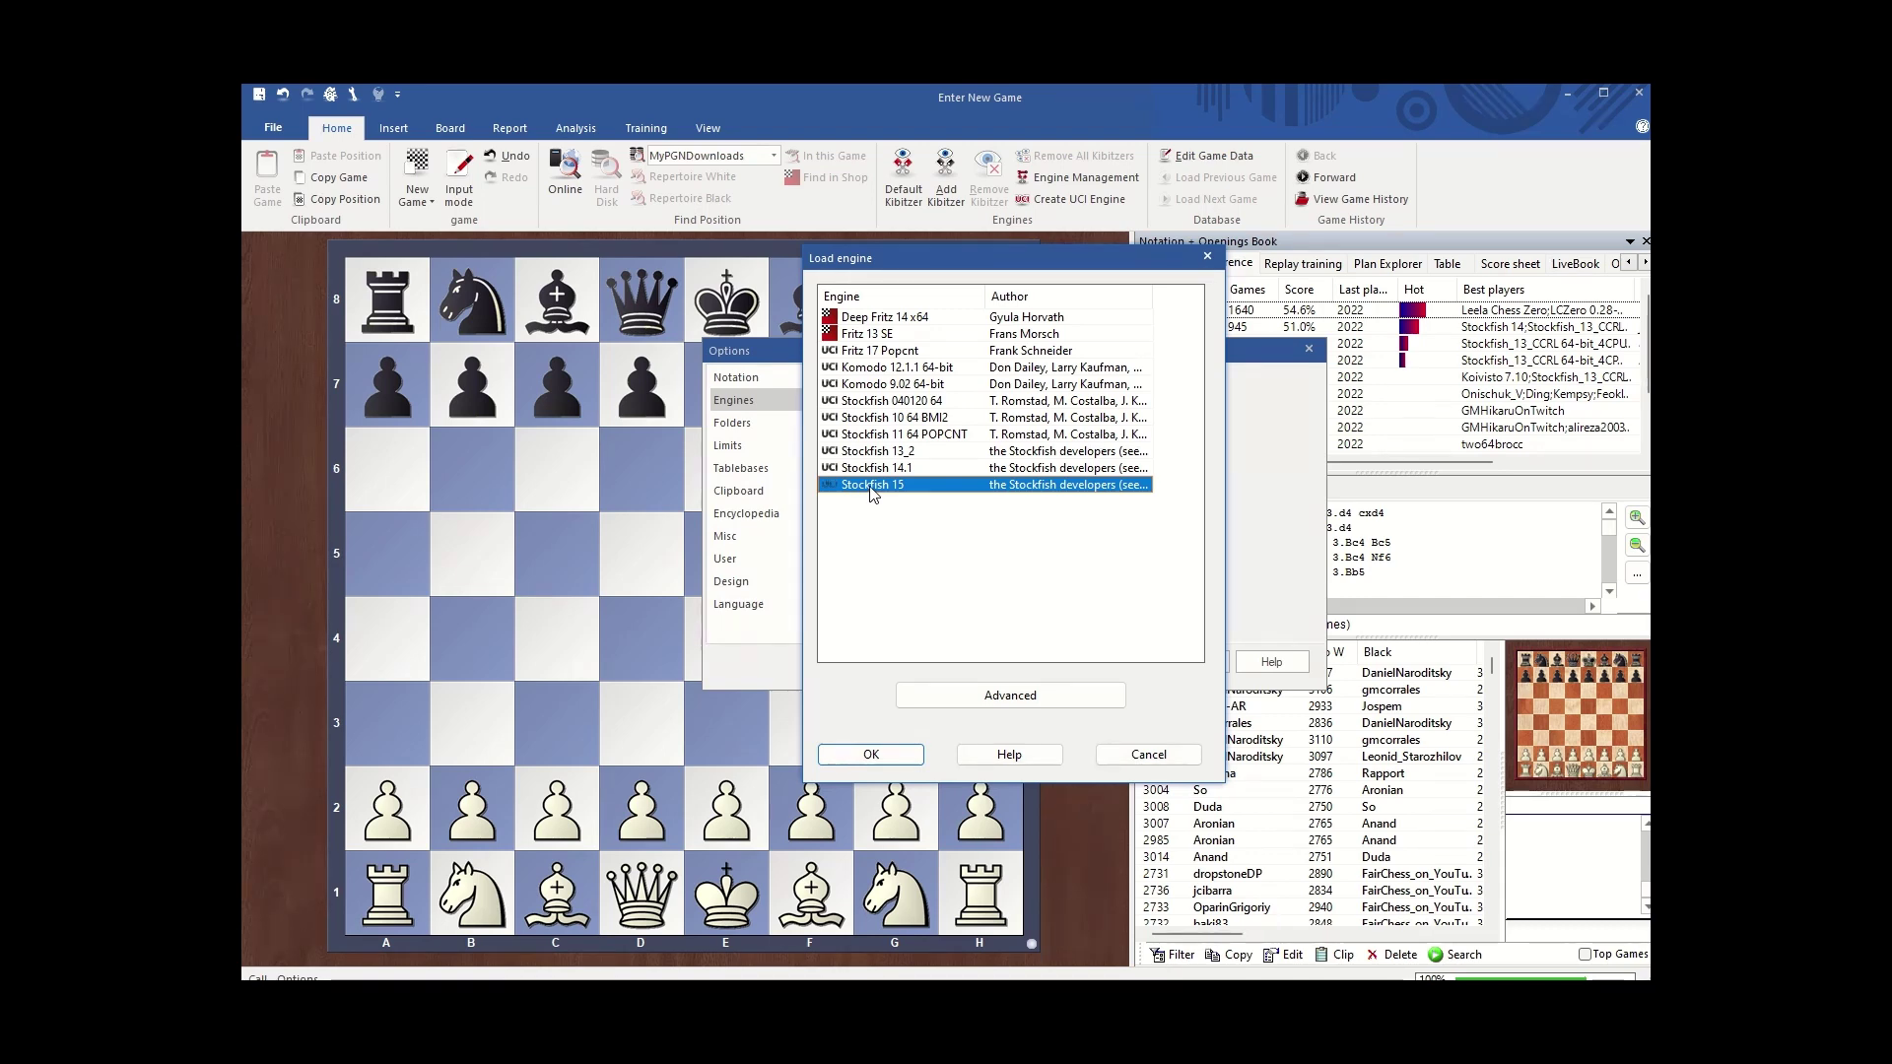
pyautogui.click(900, 751)
pyautogui.click(1032, 661)
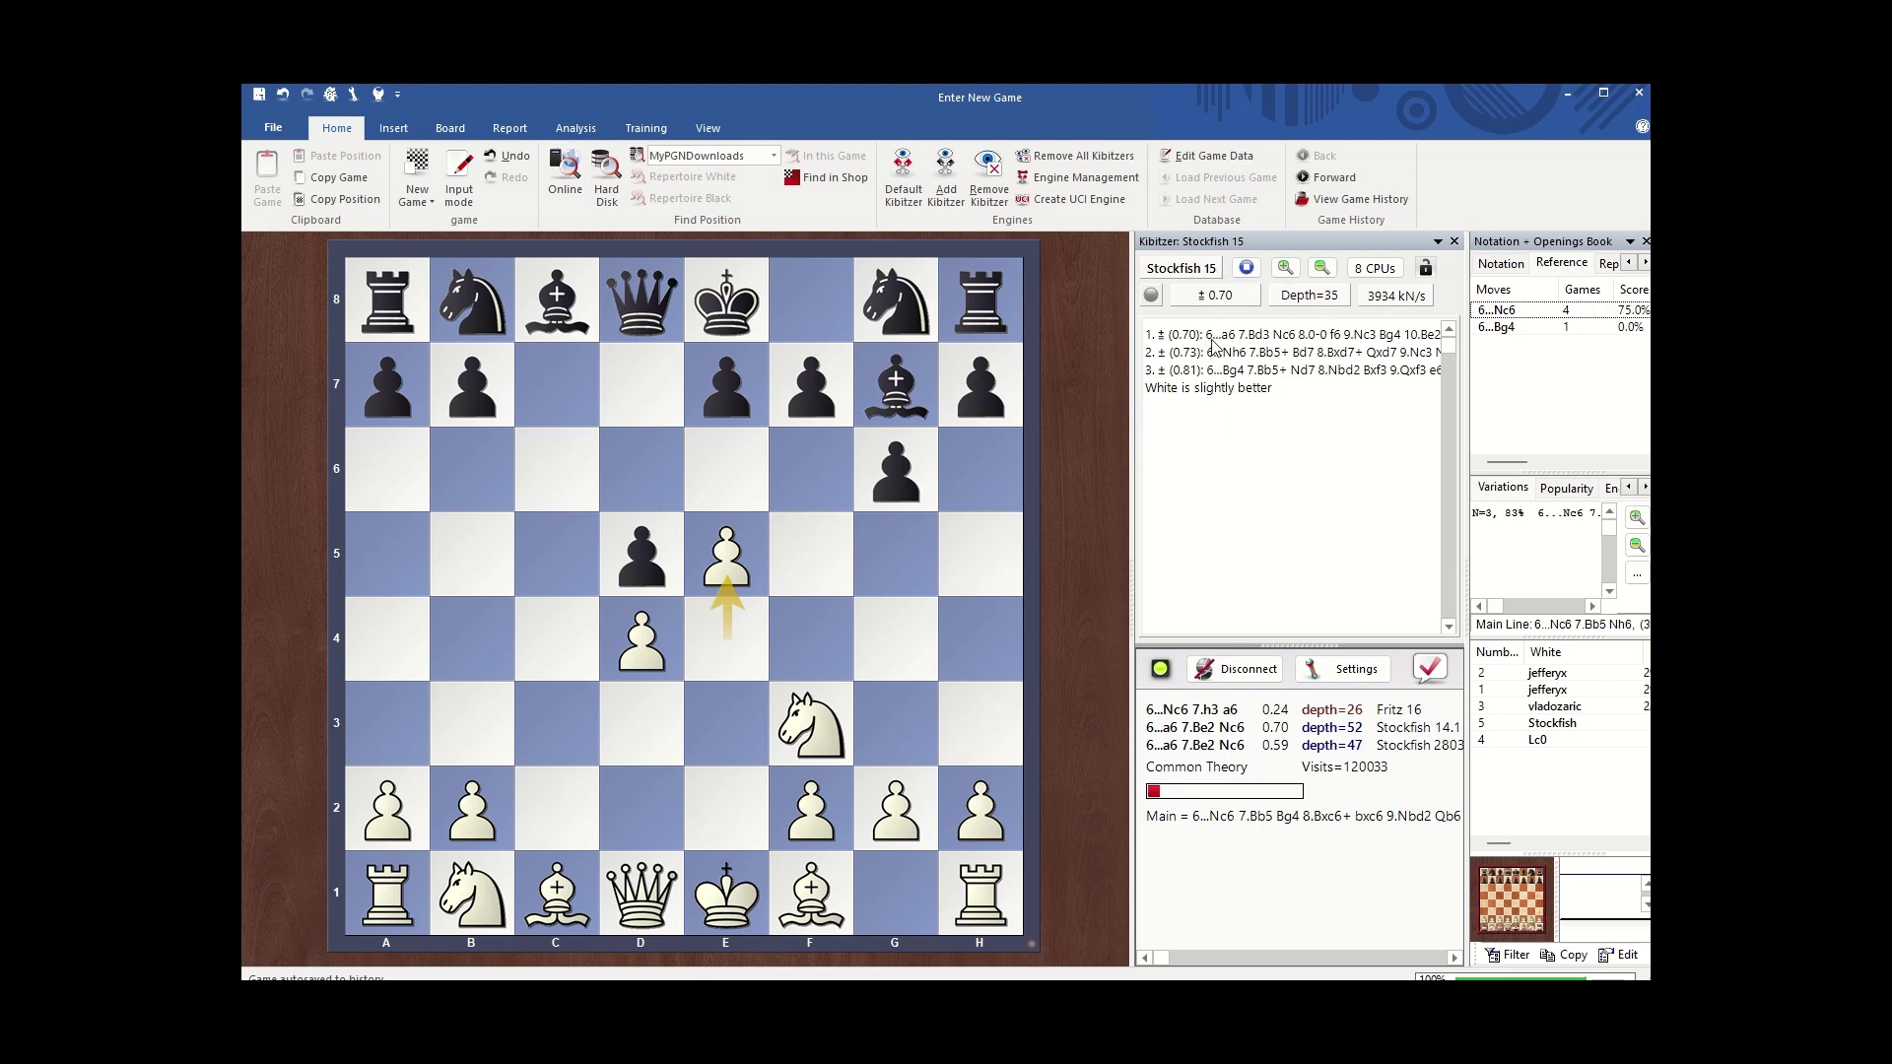
# Try the moves ...a6 and Bd3, then take them back
pyautogui.moveTo(387, 386); pyautogui.dragTo(388, 469)
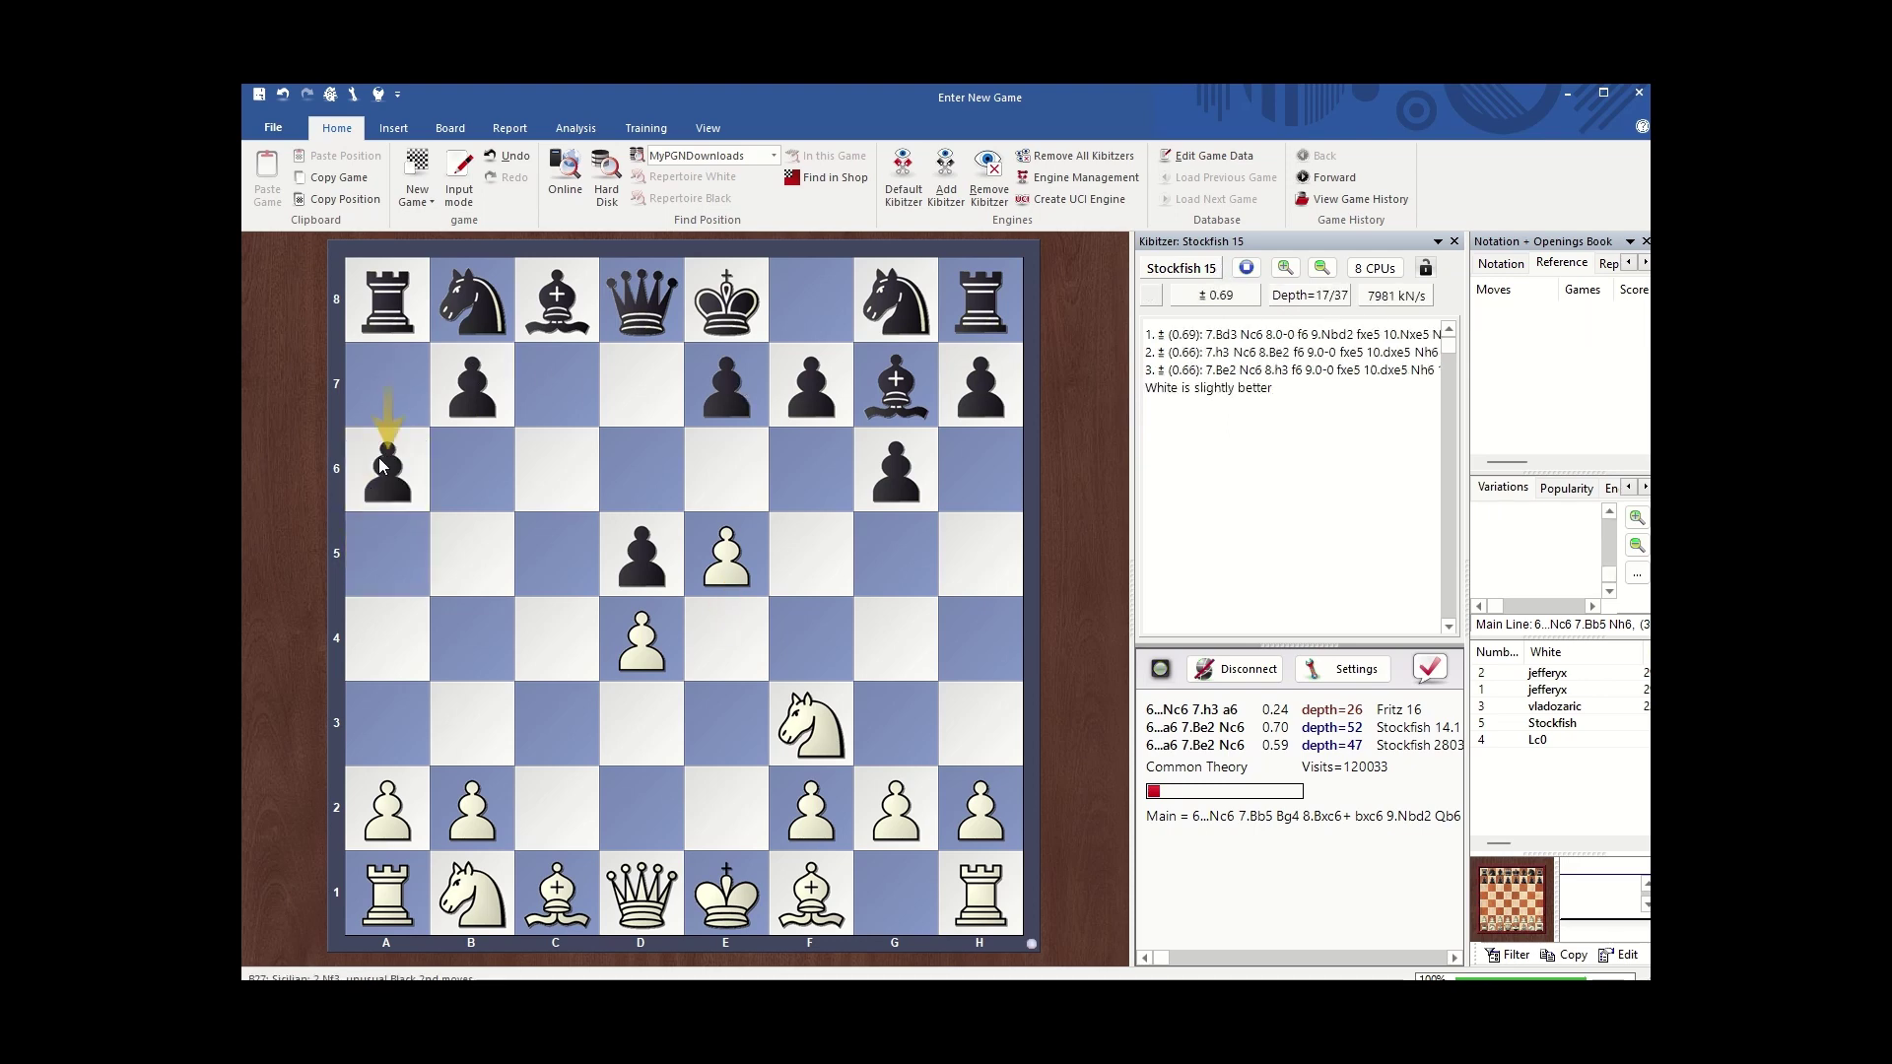
pyautogui.press('alt')
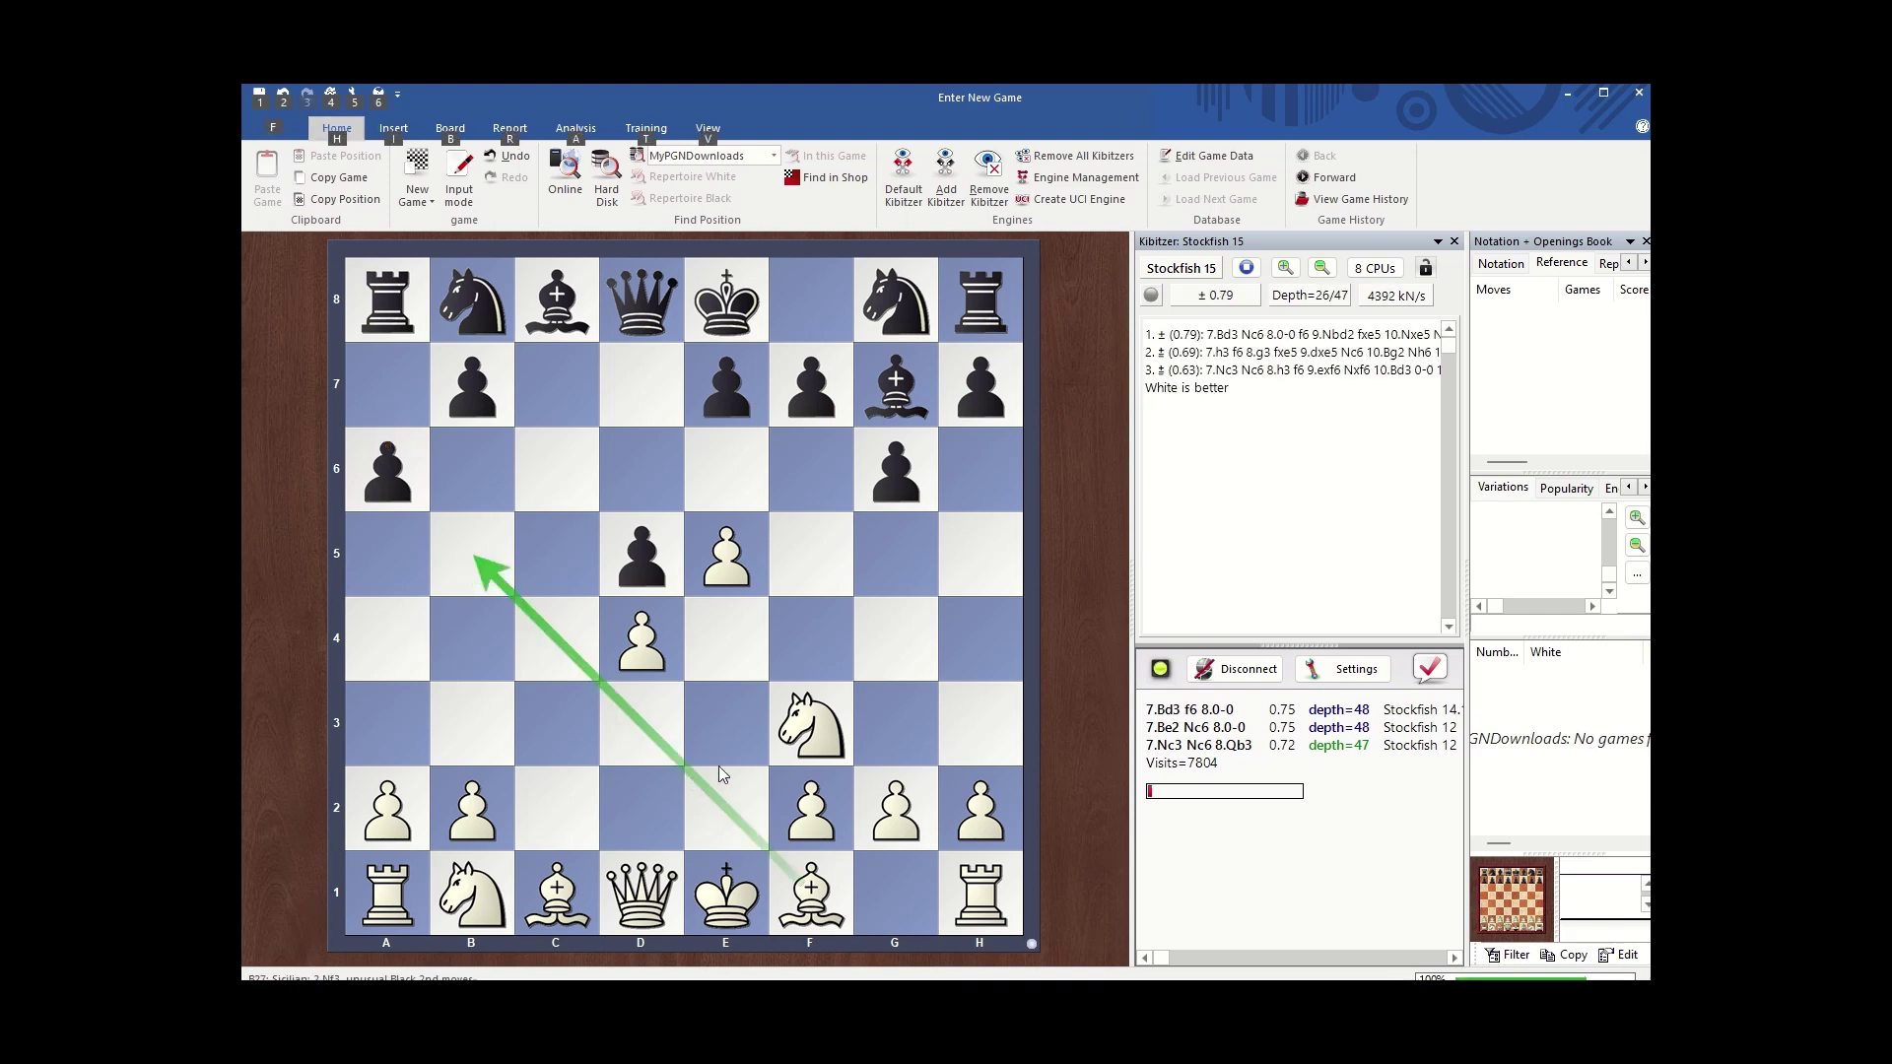
pyautogui.moveTo(810, 891); pyautogui.dragTo(641, 729)
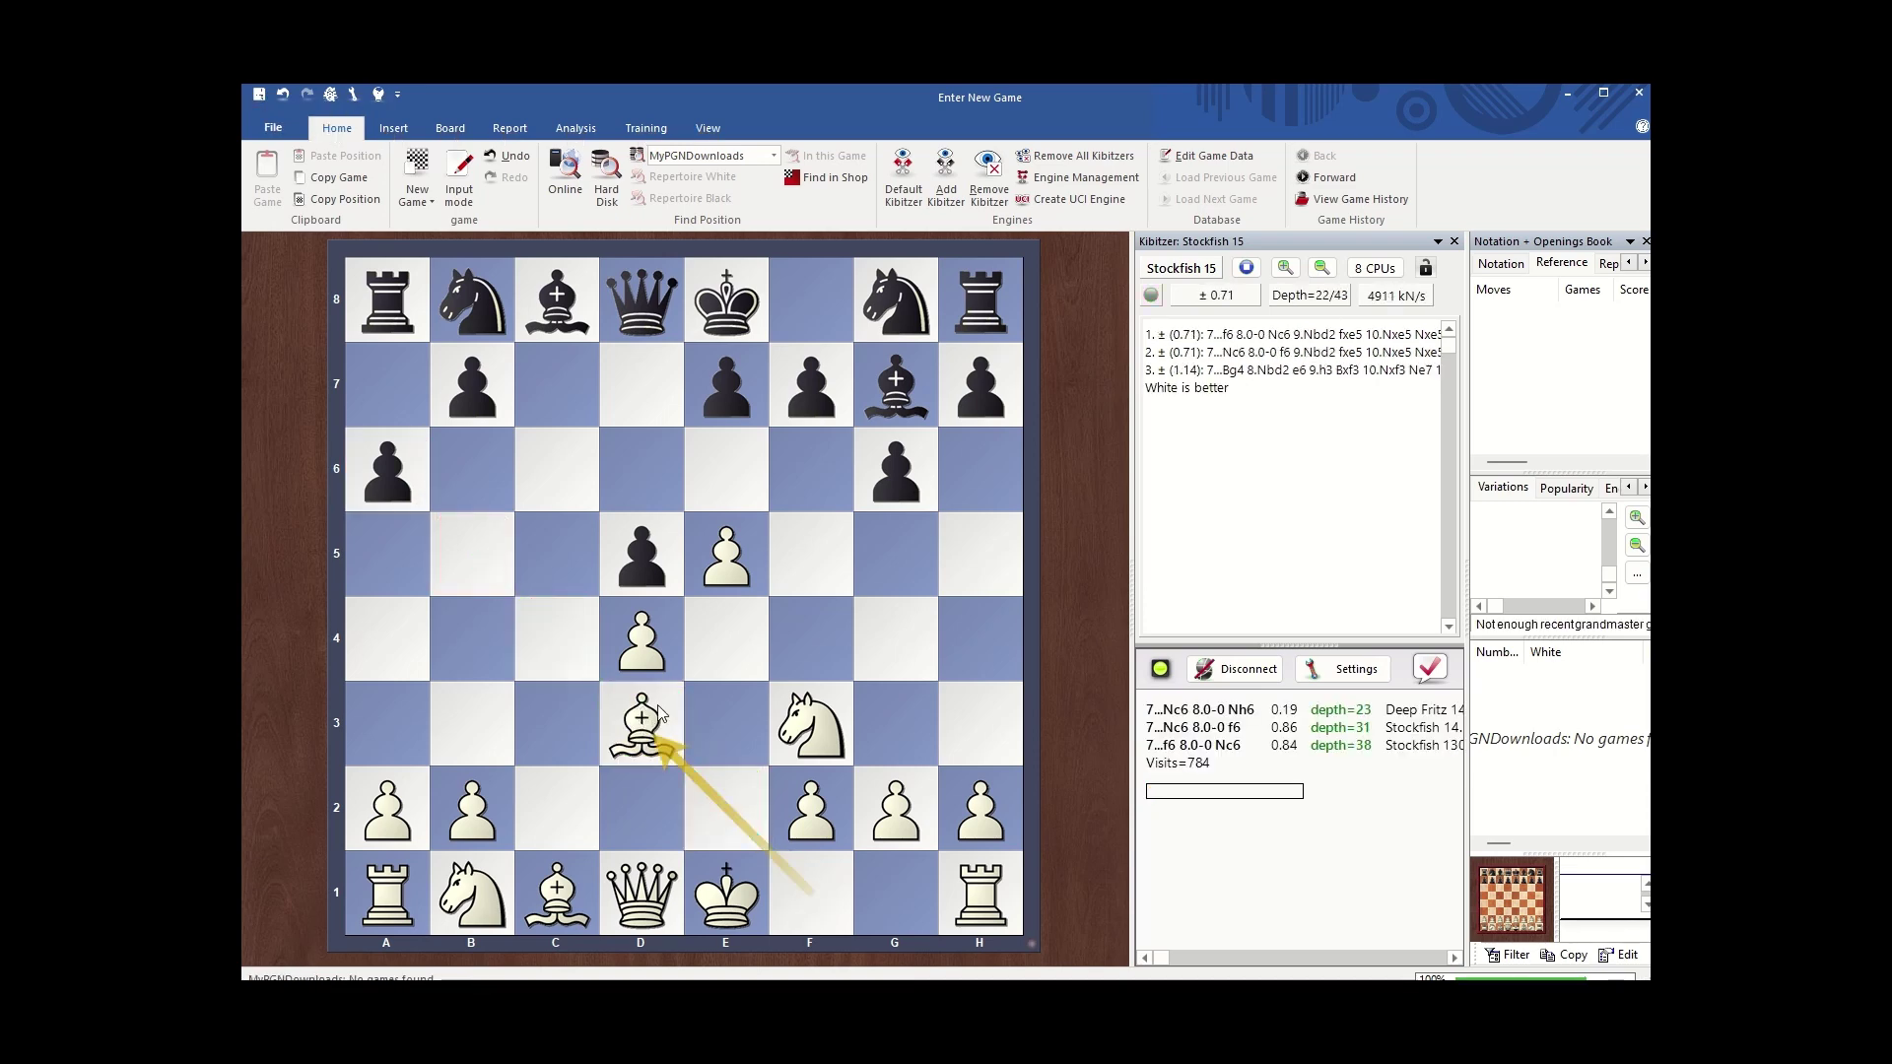
pyautogui.press('Left')
pyautogui.press('Left')
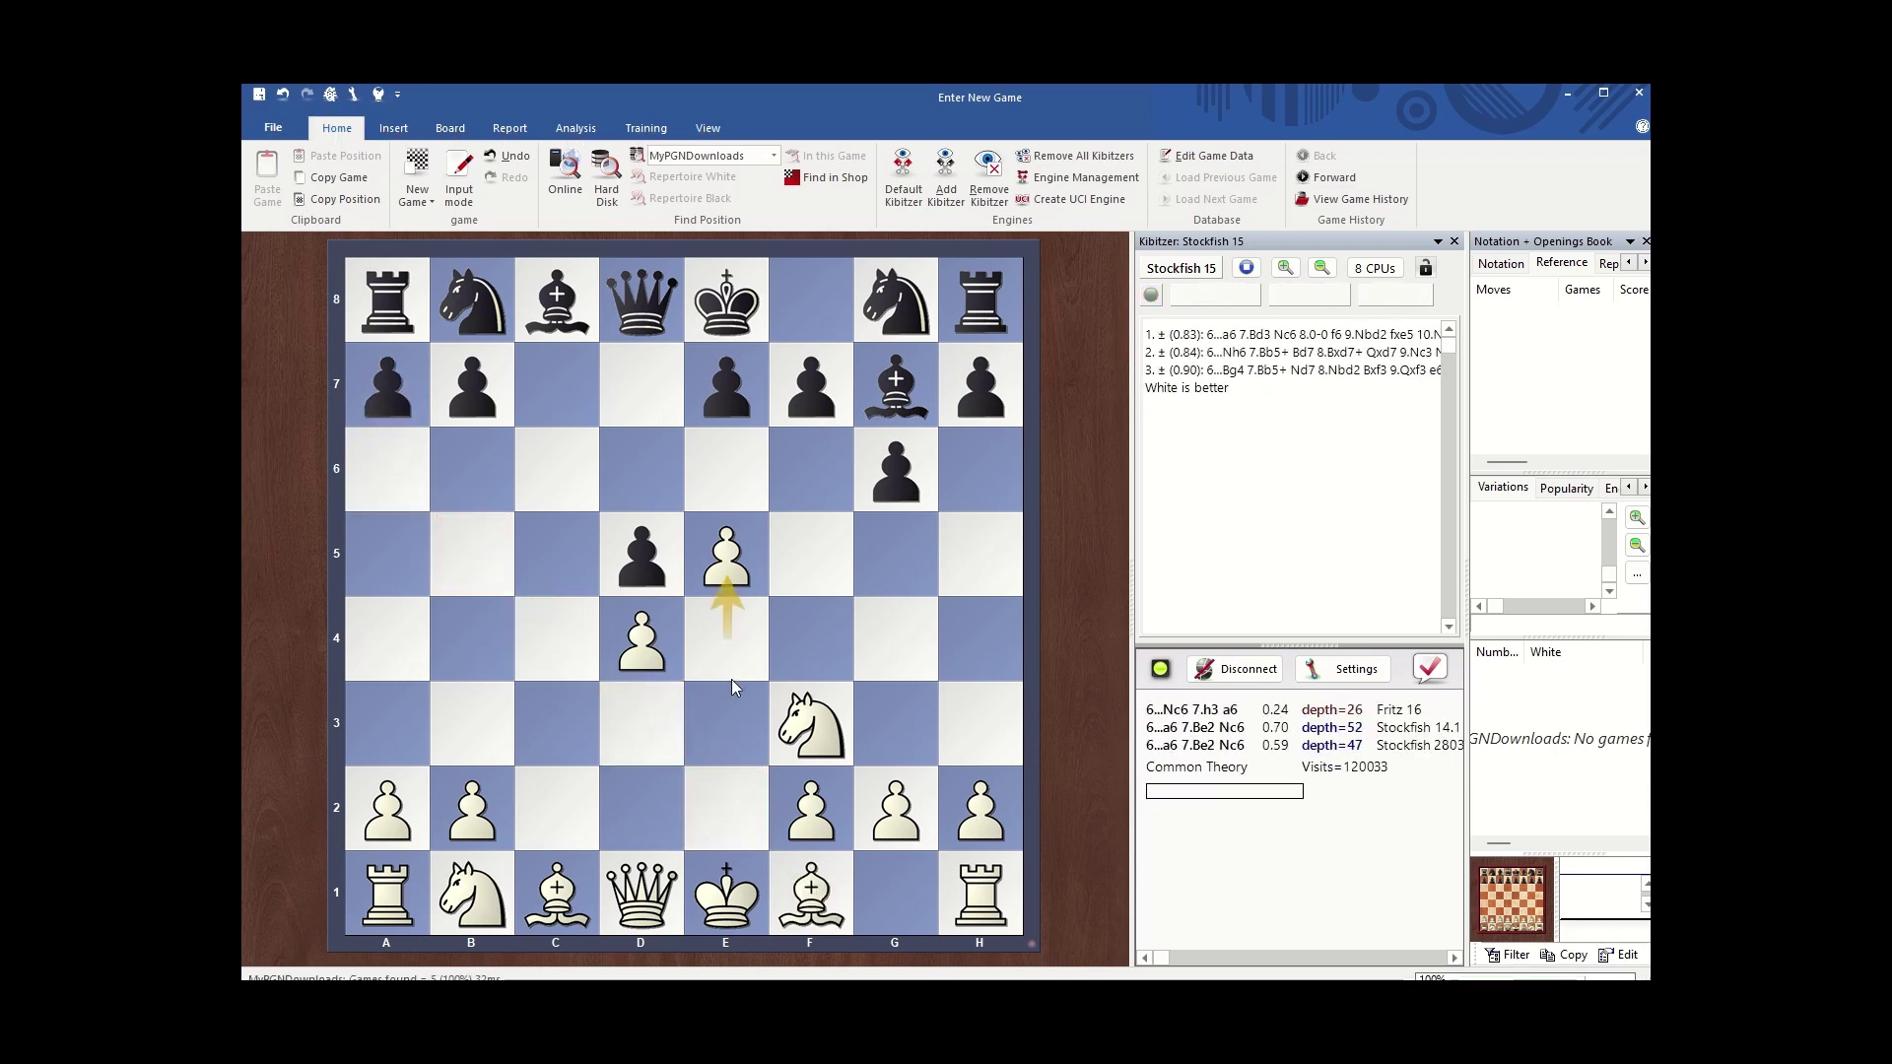
# Play 6...Nc6 7.Bb5 Bg4 8.Bxc6+ bxc6 9.Nbd2 on the board
pyautogui.moveTo(473, 300); pyautogui.dragTo(552, 457)
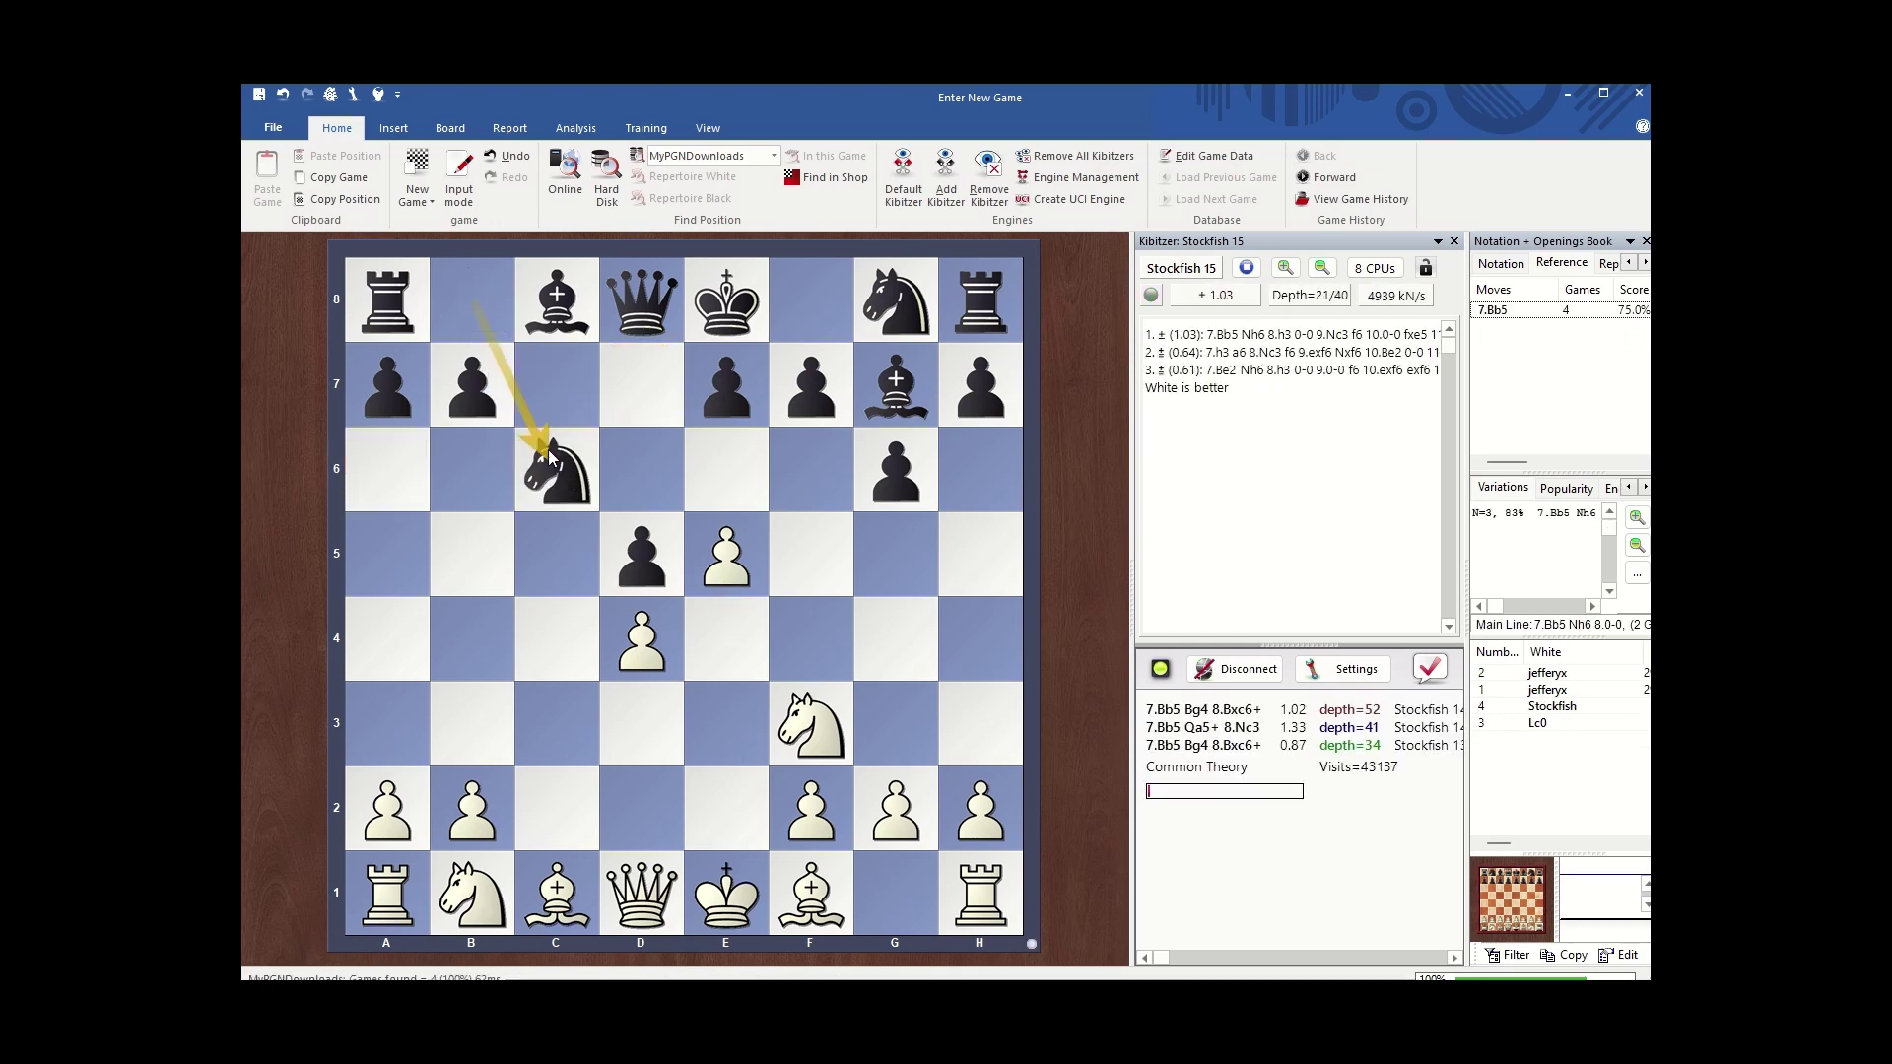
pyautogui.moveTo(810, 892); pyautogui.dragTo(486, 580)
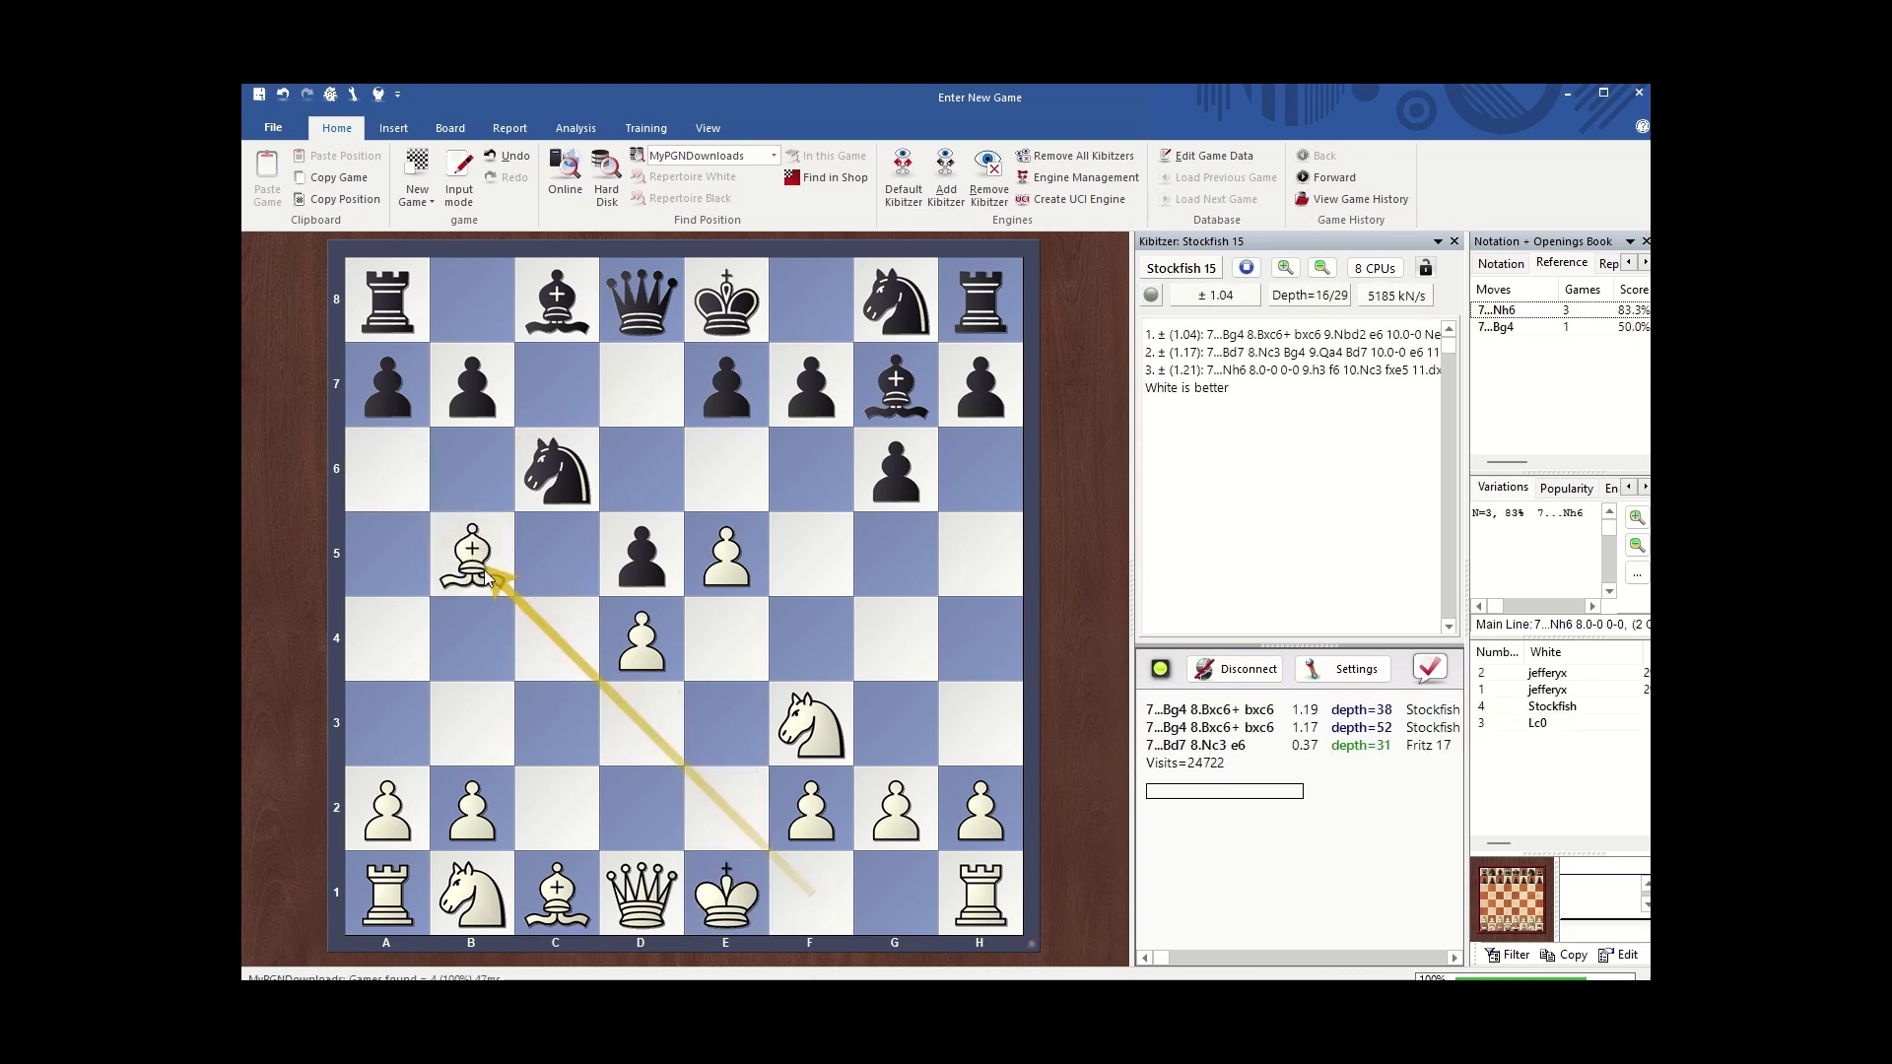
pyautogui.moveTo(557, 299); pyautogui.dragTo(877, 646)
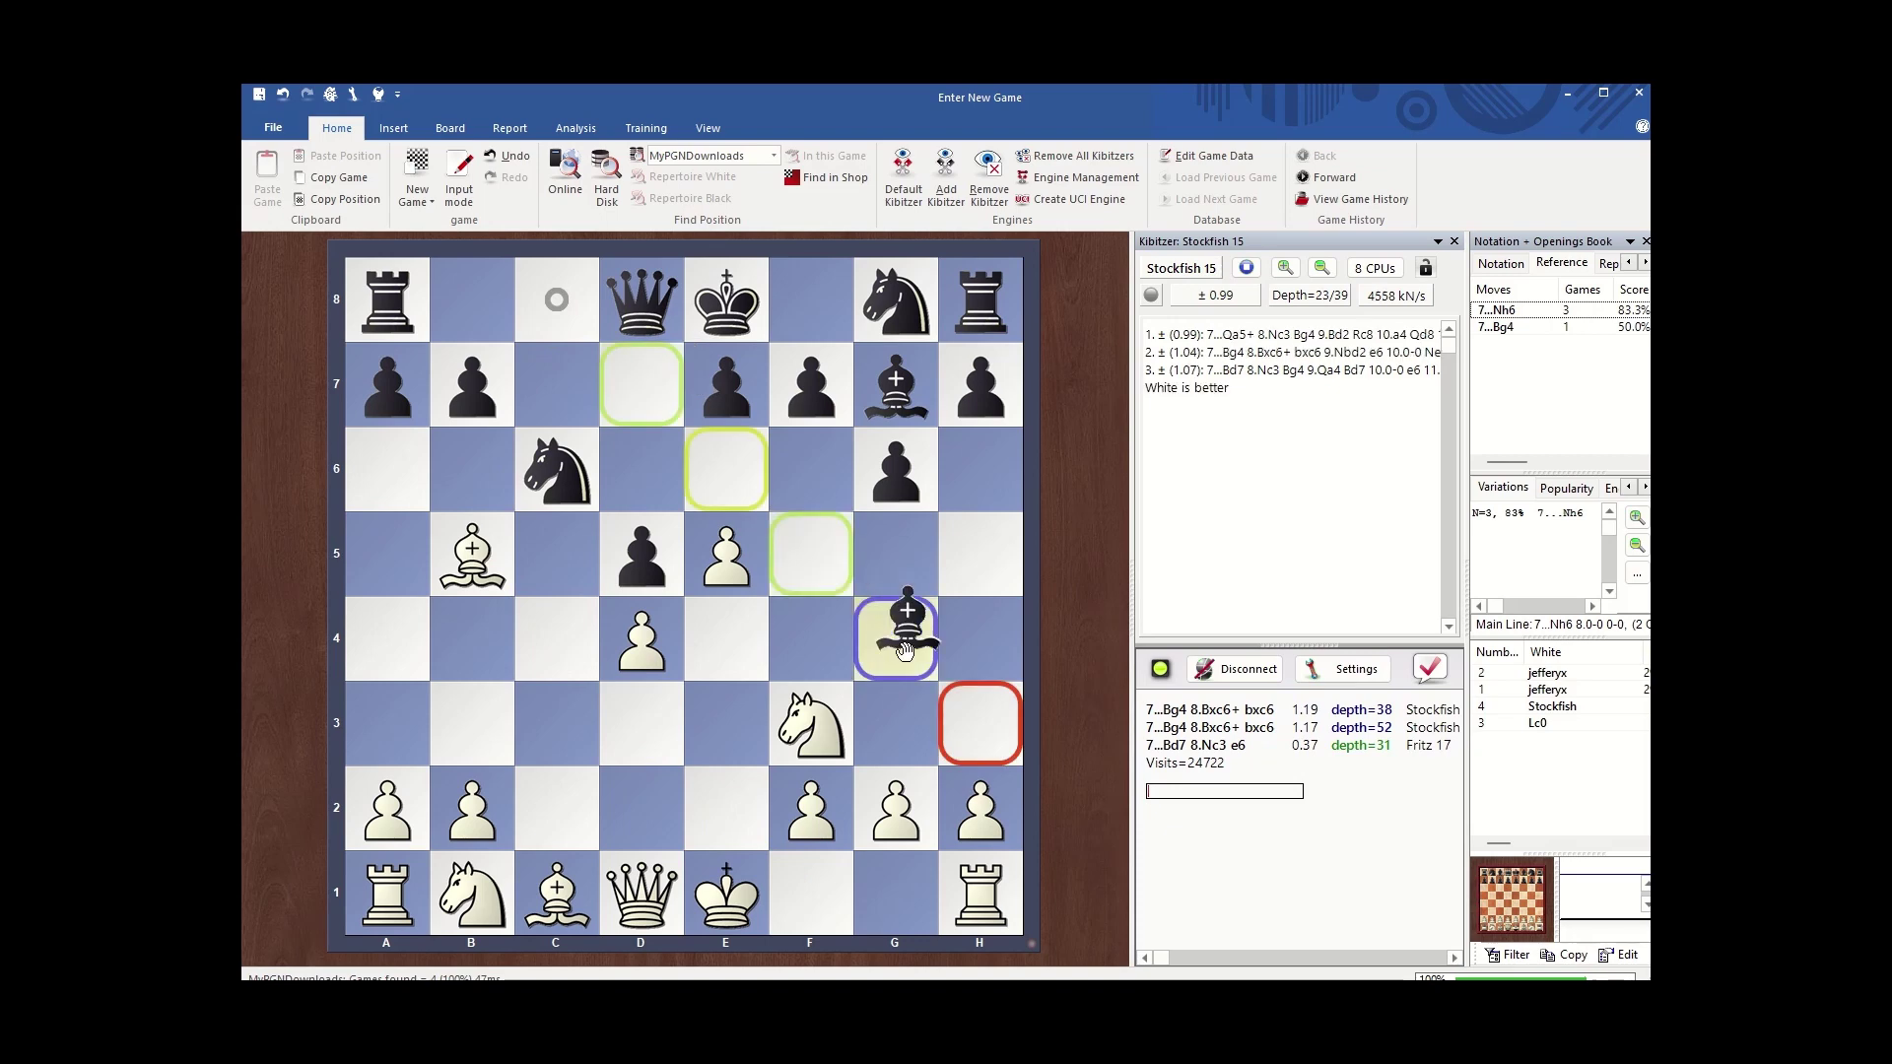
pyautogui.moveTo(471, 556); pyautogui.dragTo(556, 470)
pyautogui.moveTo(472, 384); pyautogui.dragTo(559, 463)
pyautogui.moveTo(471, 891); pyautogui.dragTo(642, 803)
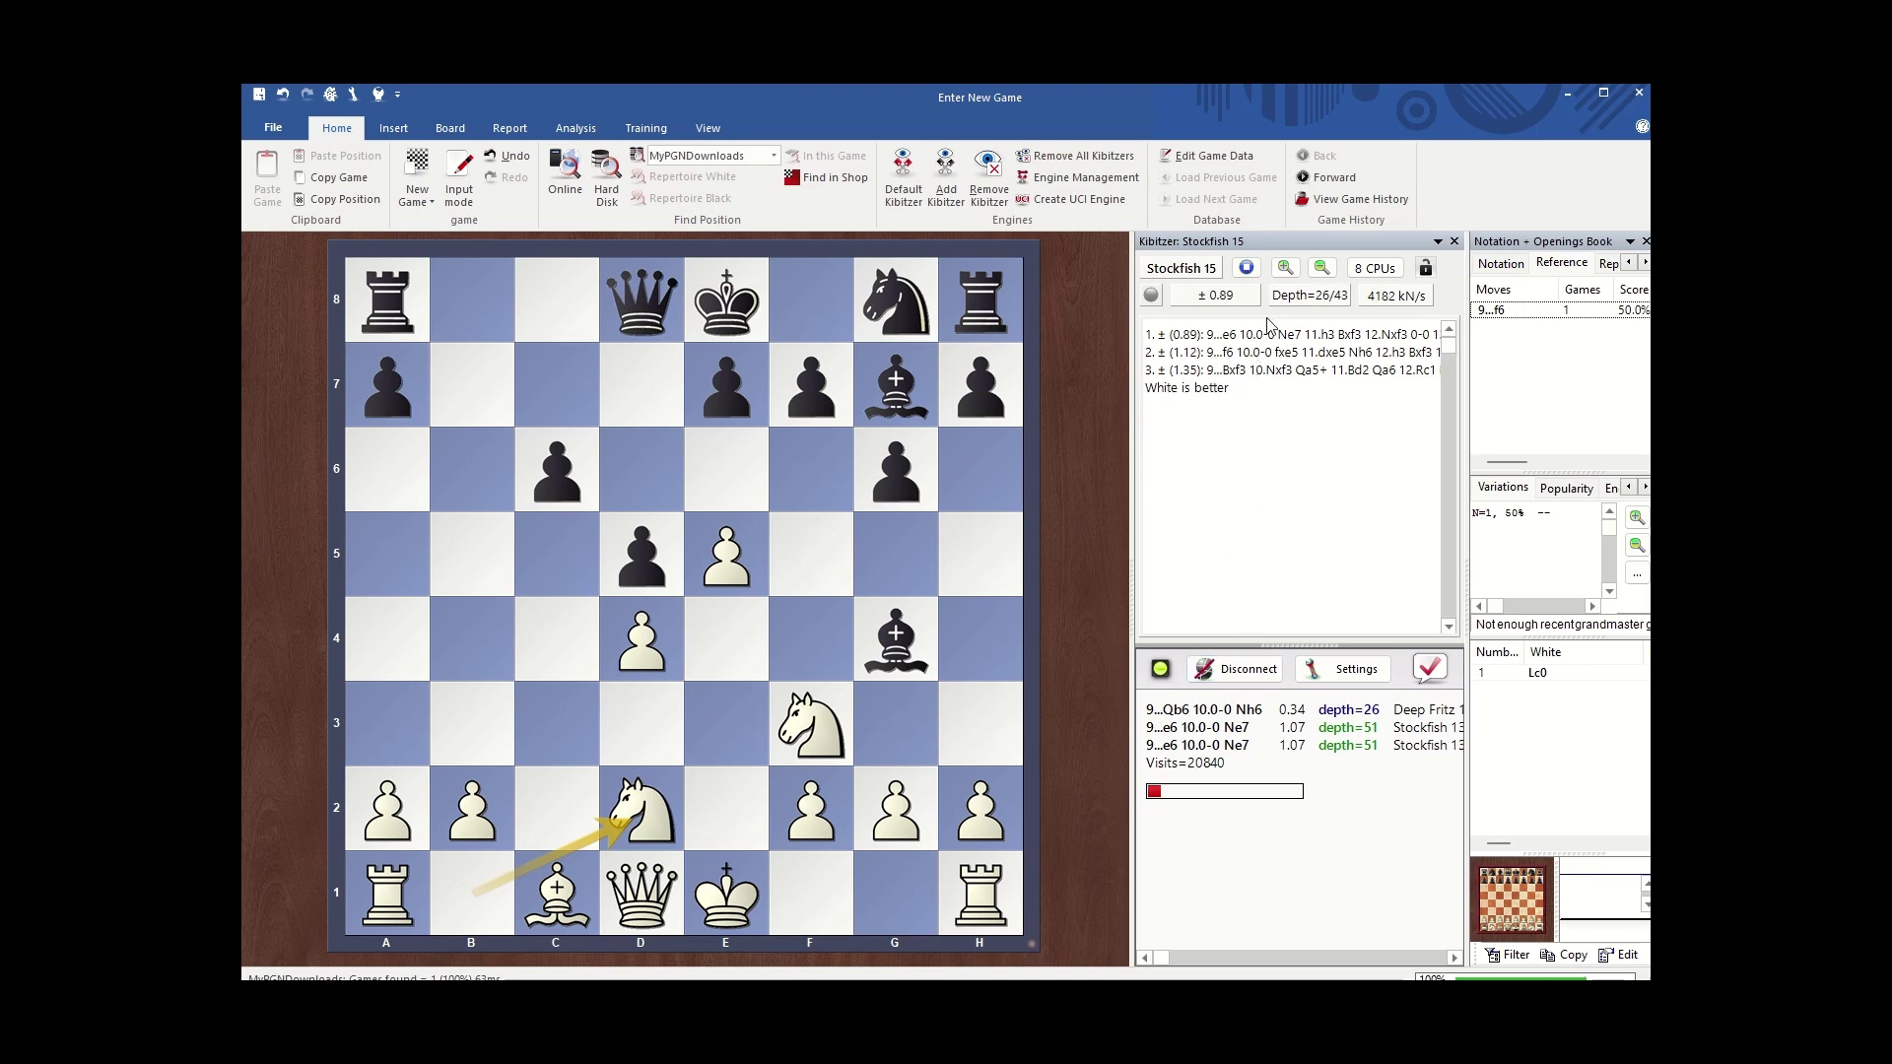
# Vary the kibitzer's analysis lines from five down to one, then back to two
pyautogui.click(1286, 269)
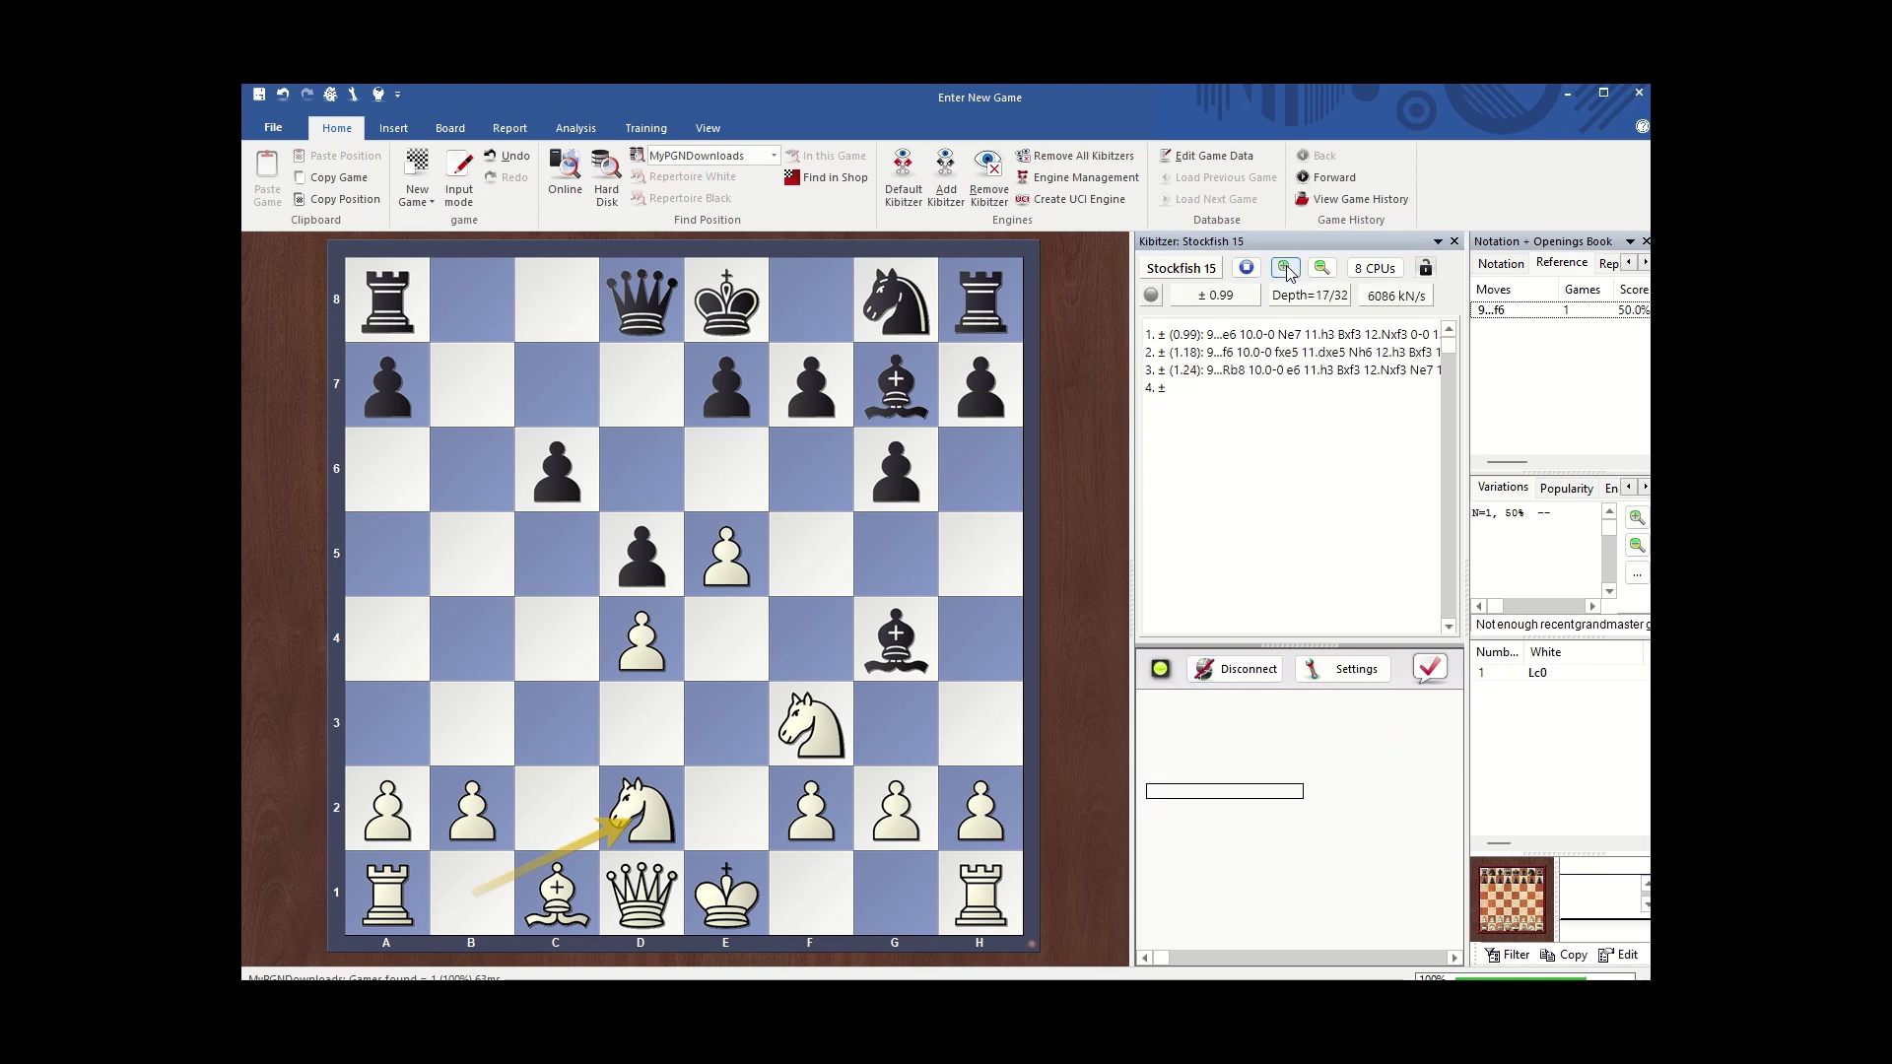
pyautogui.click(1285, 269)
pyautogui.click(1322, 269)
pyautogui.click(1325, 271)
pyautogui.click(1325, 271)
pyautogui.click(1325, 271)
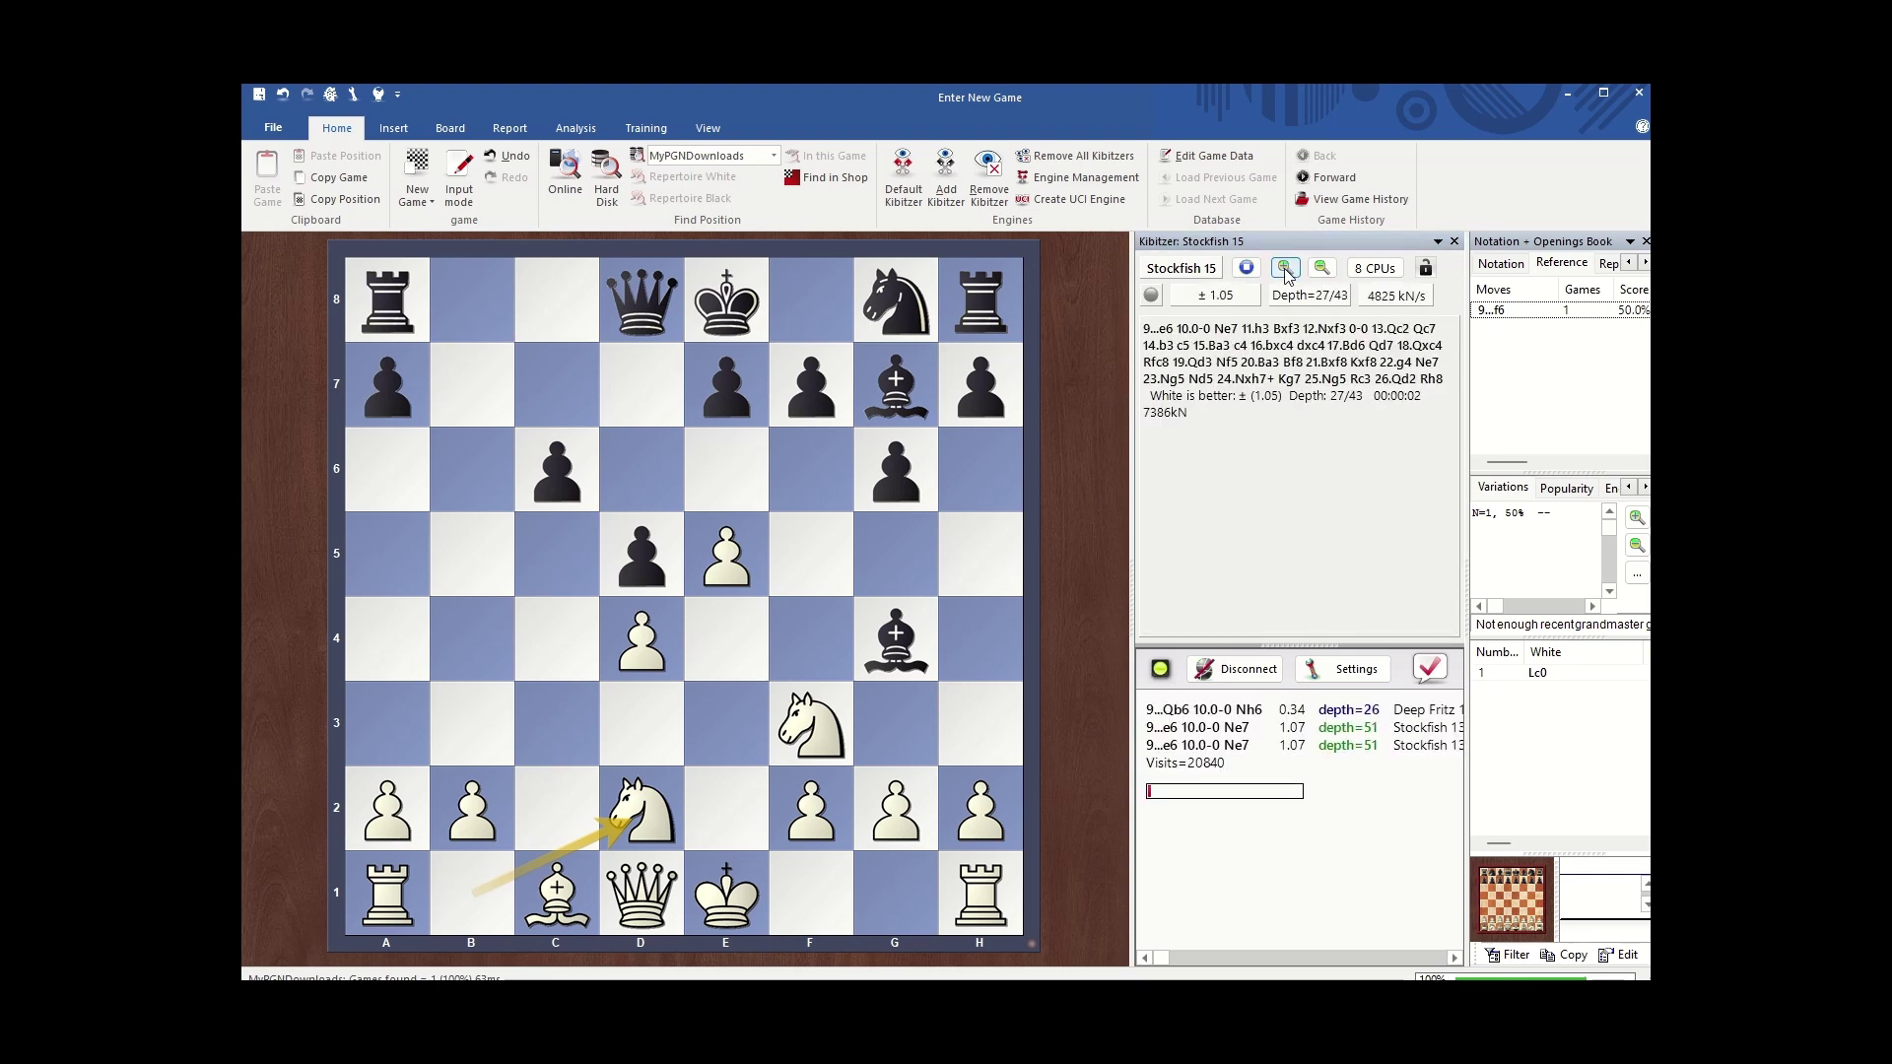
pyautogui.click(1285, 272)
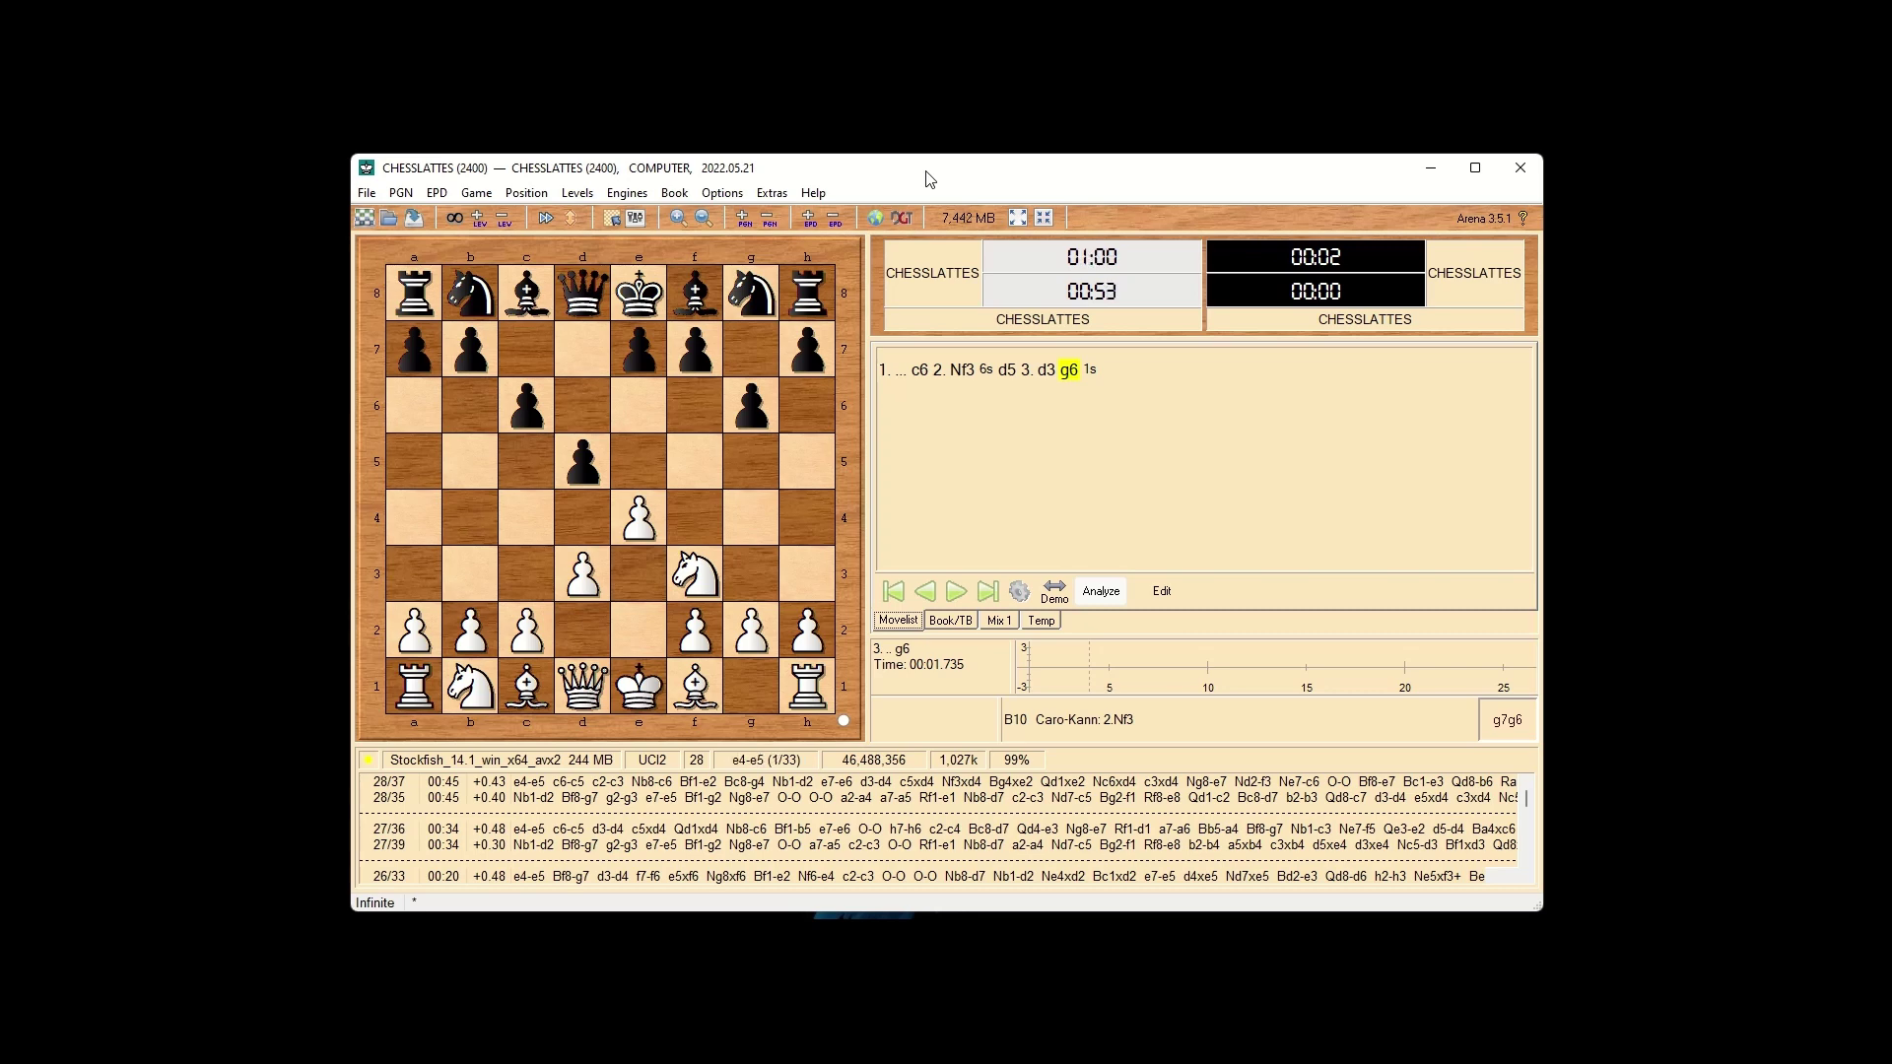
pyautogui.click(813, 193)
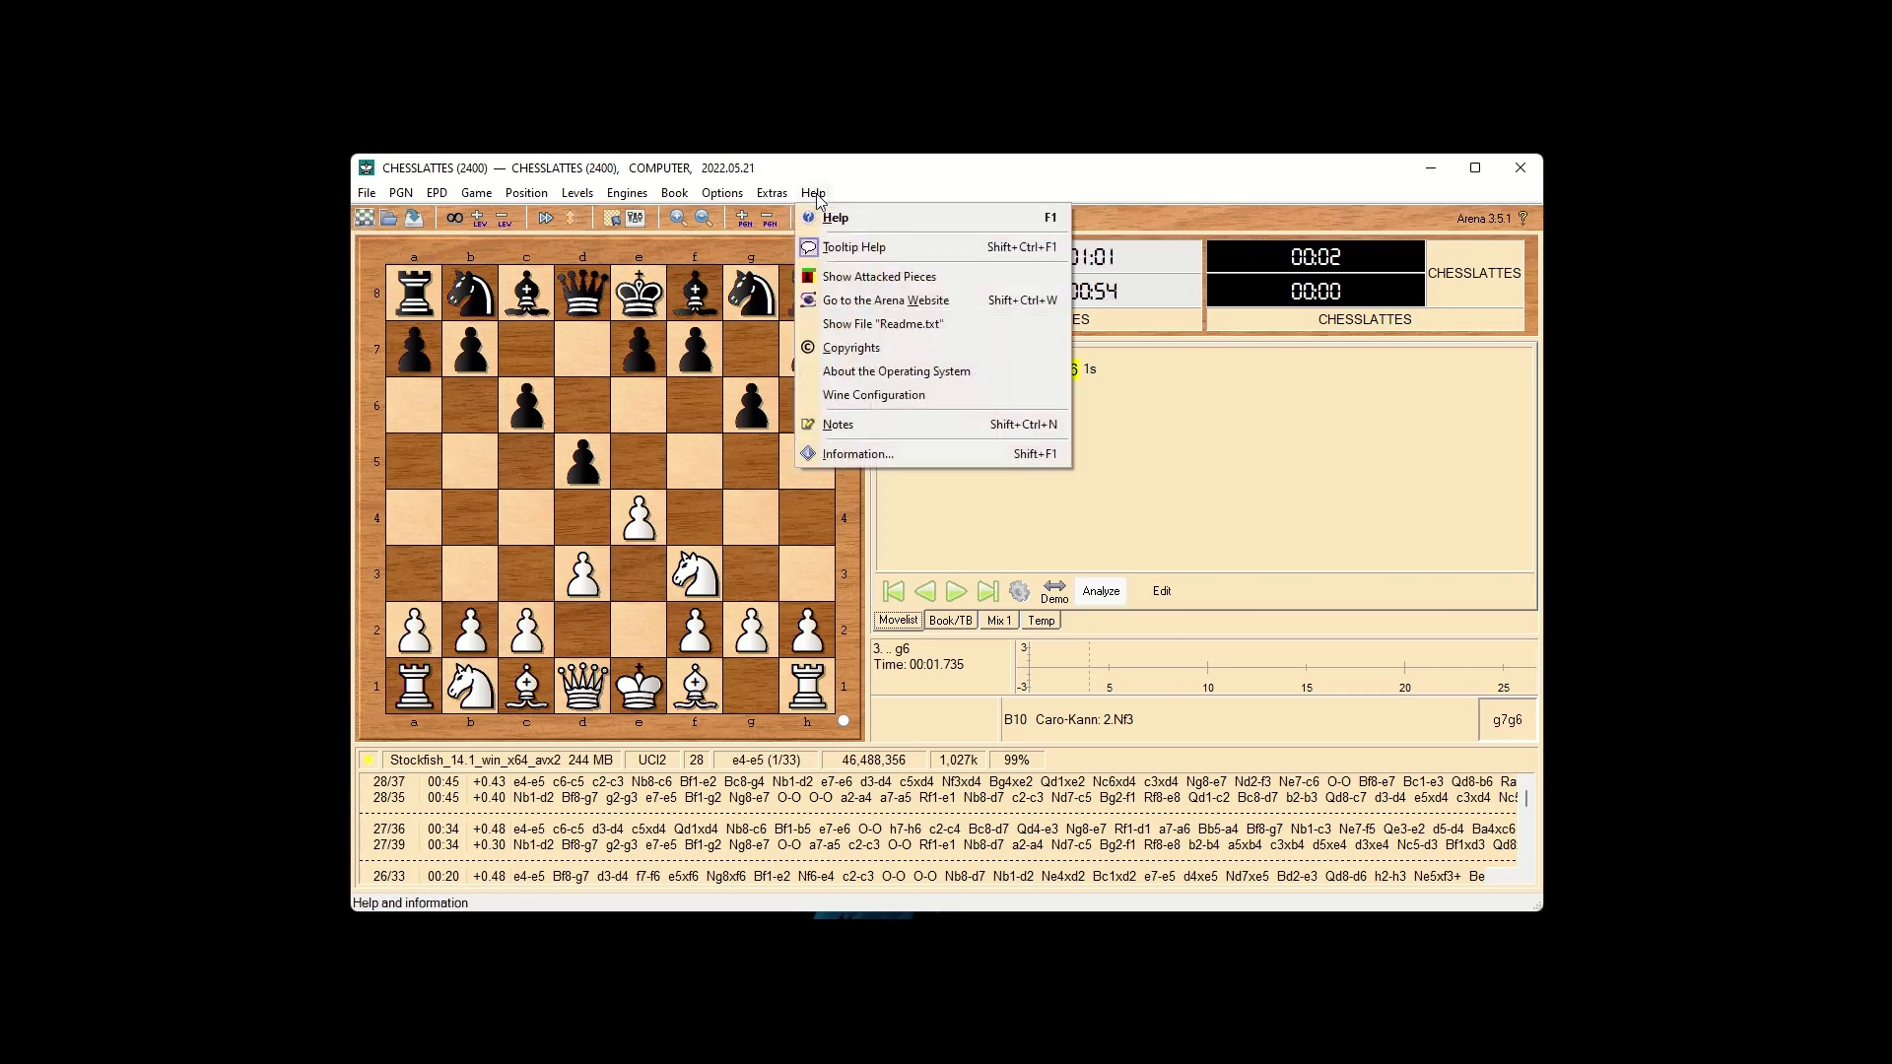
pyautogui.click(896, 452)
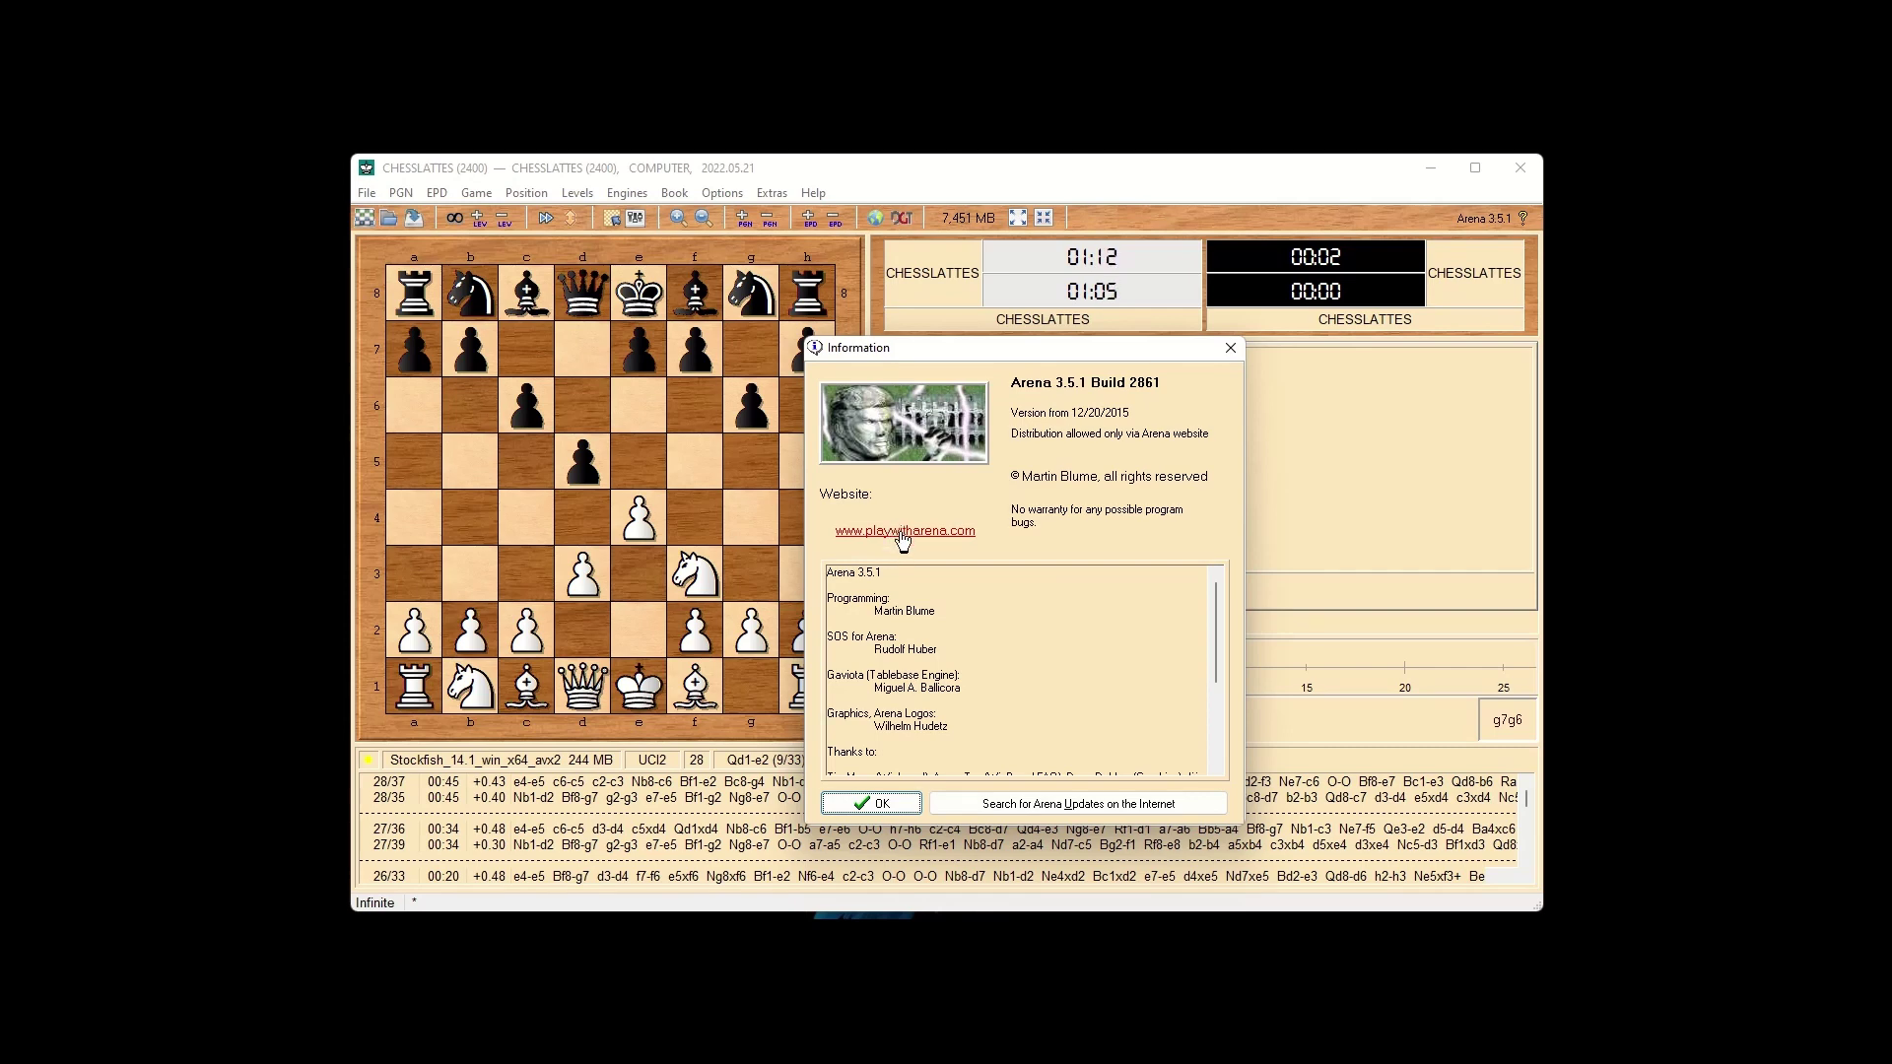
pyautogui.click(872, 804)
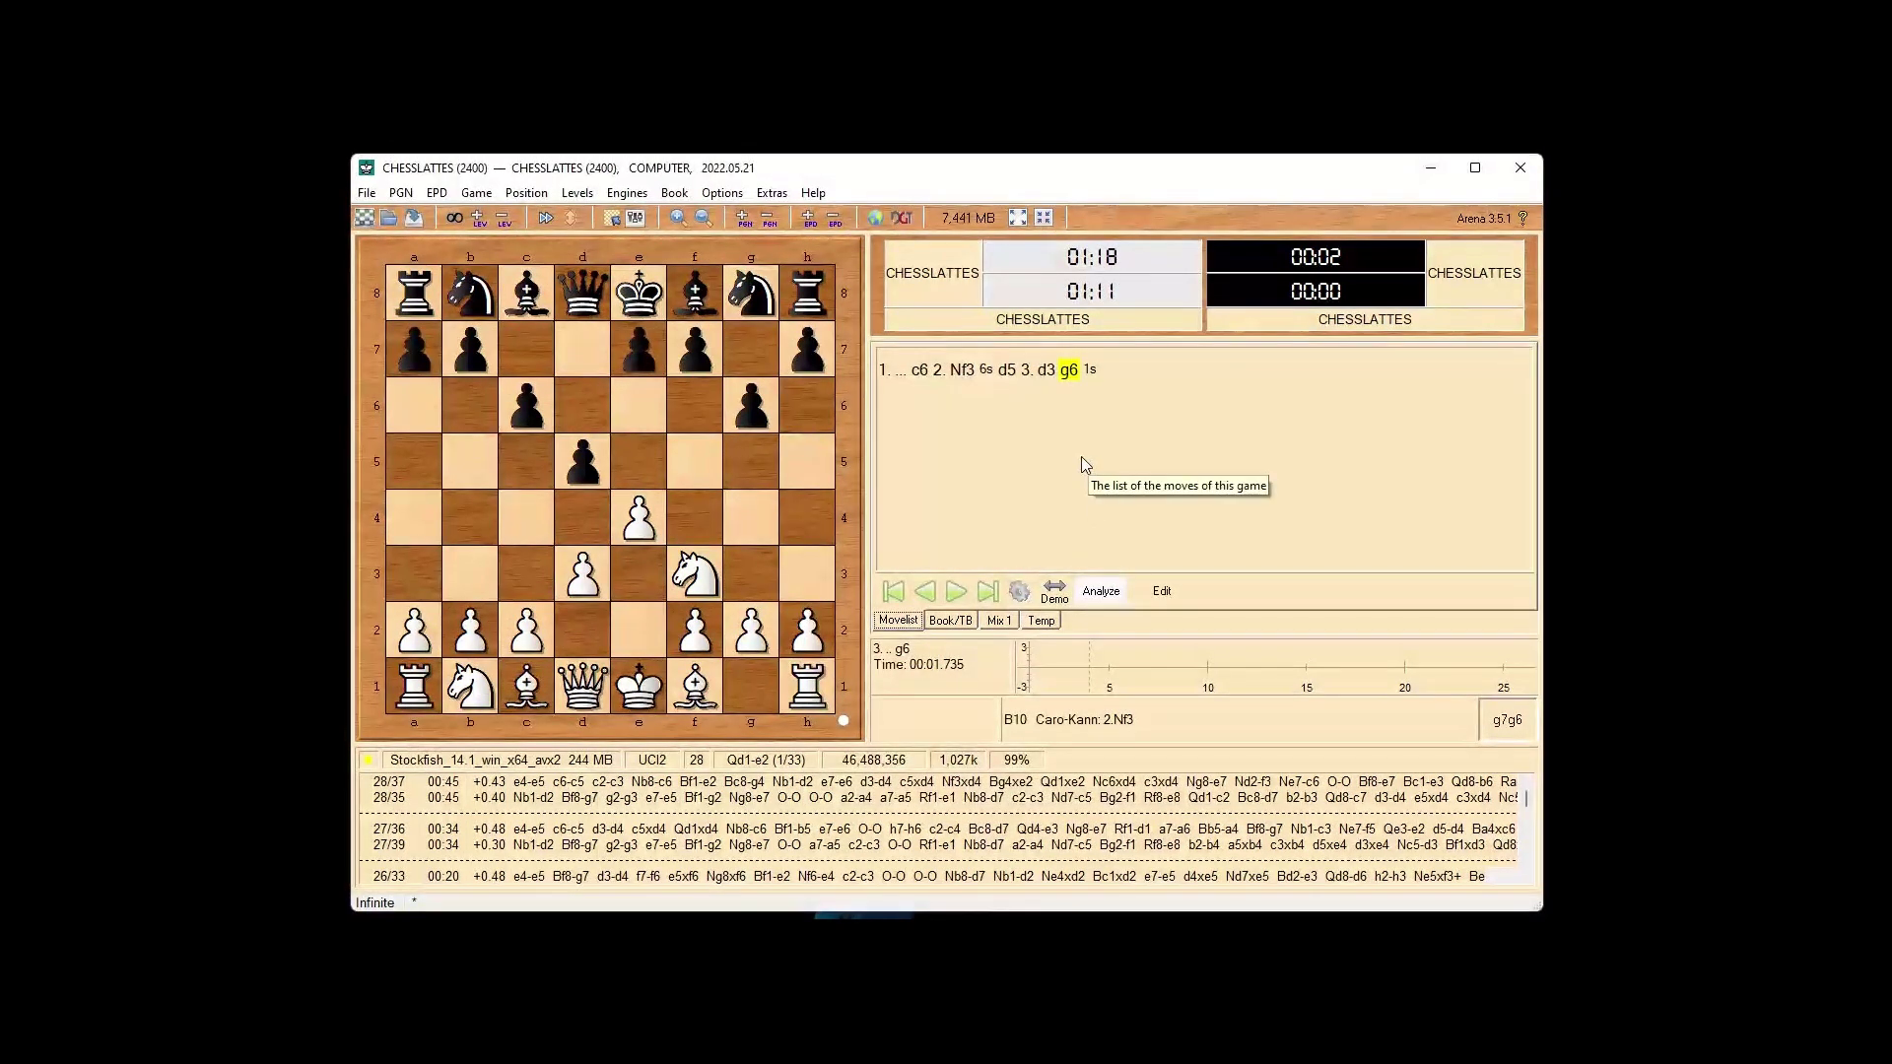
# Install stockfish_15_x64_avx2 as a new engine, accept the [001] rename, and start it
pyautogui.click(629, 193)
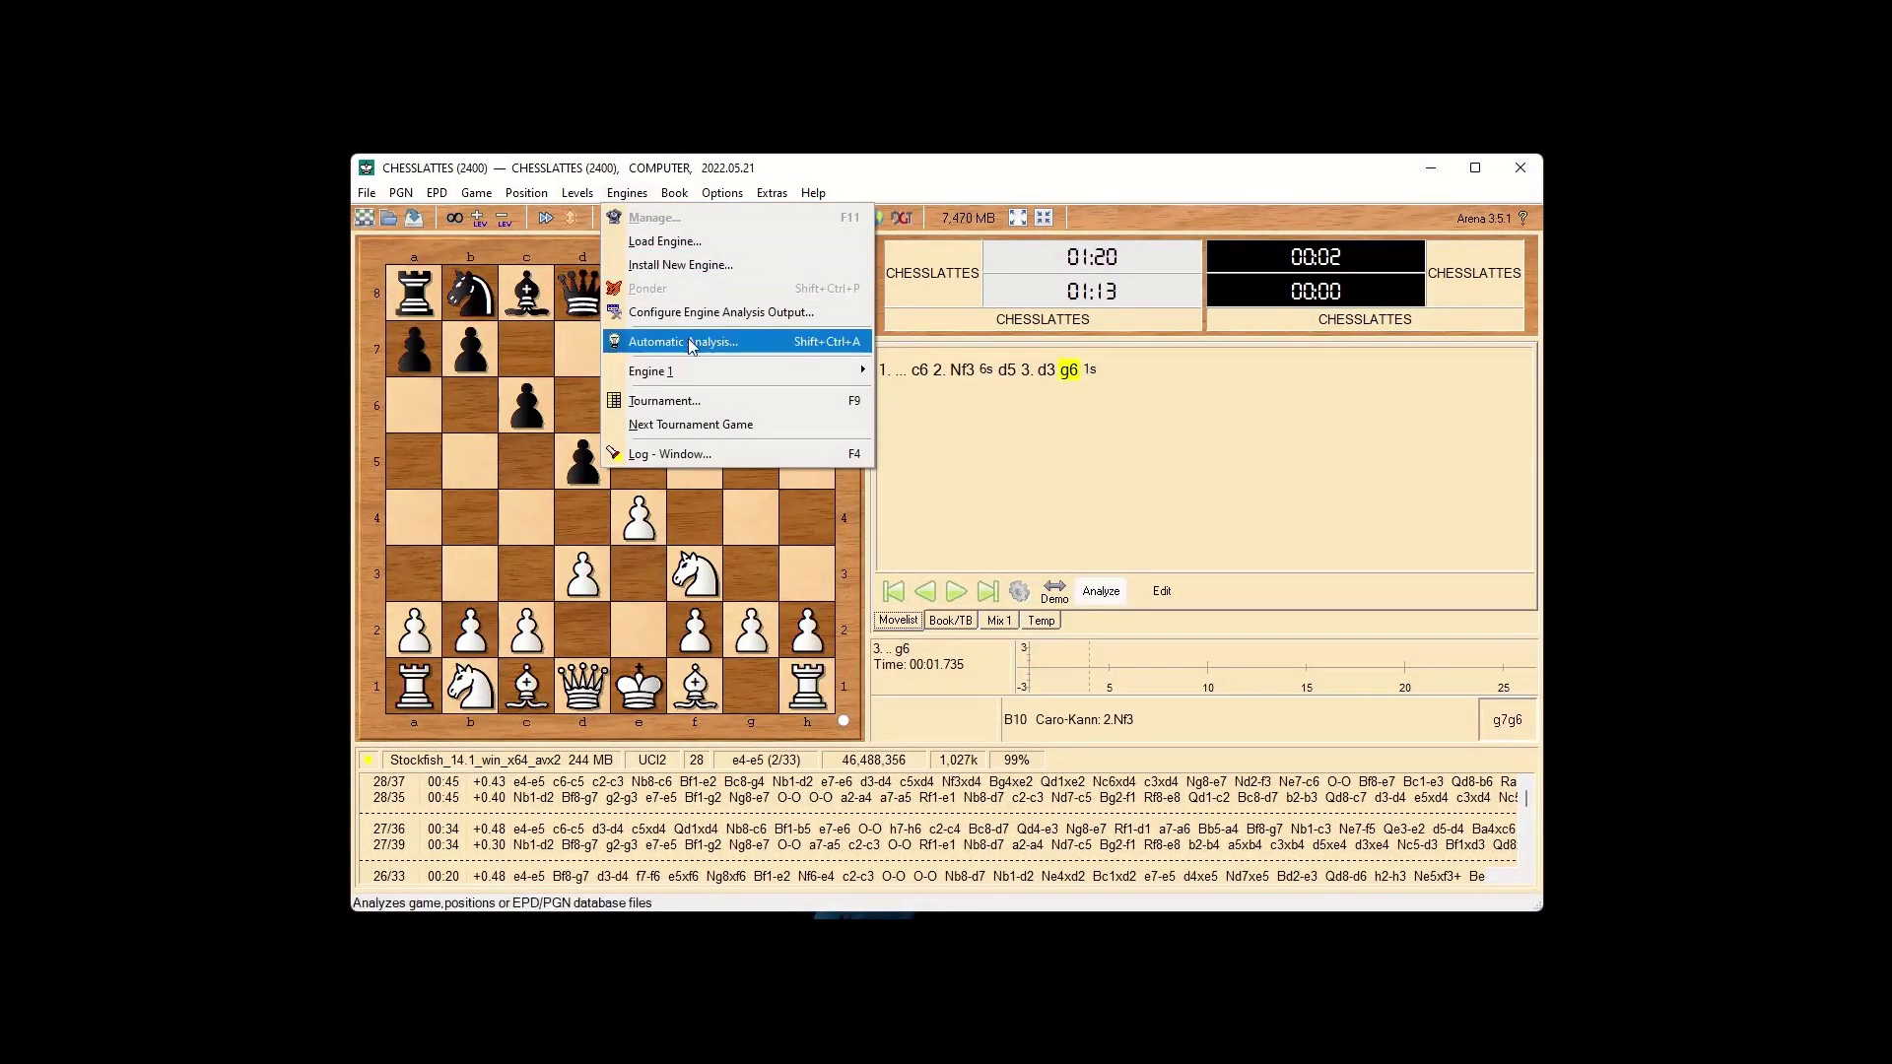
pyautogui.click(685, 265)
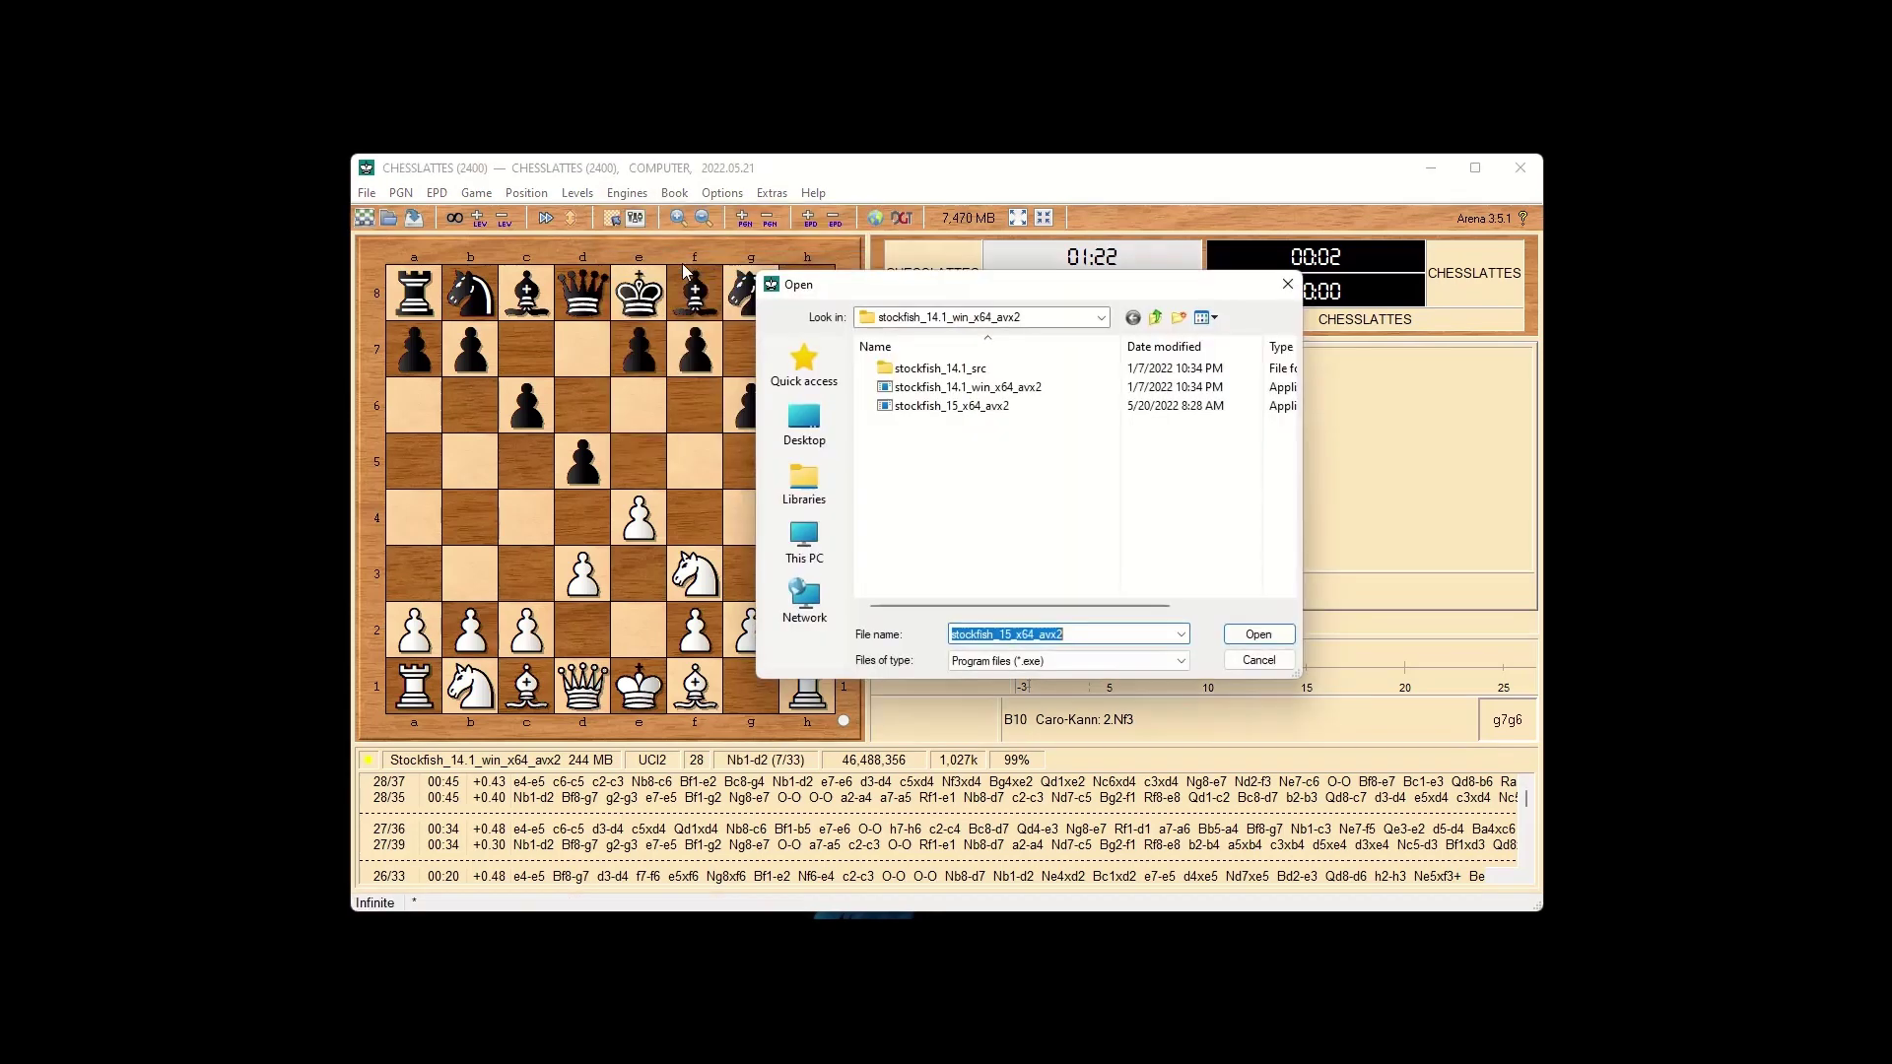
pyautogui.doubleClick(961, 407)
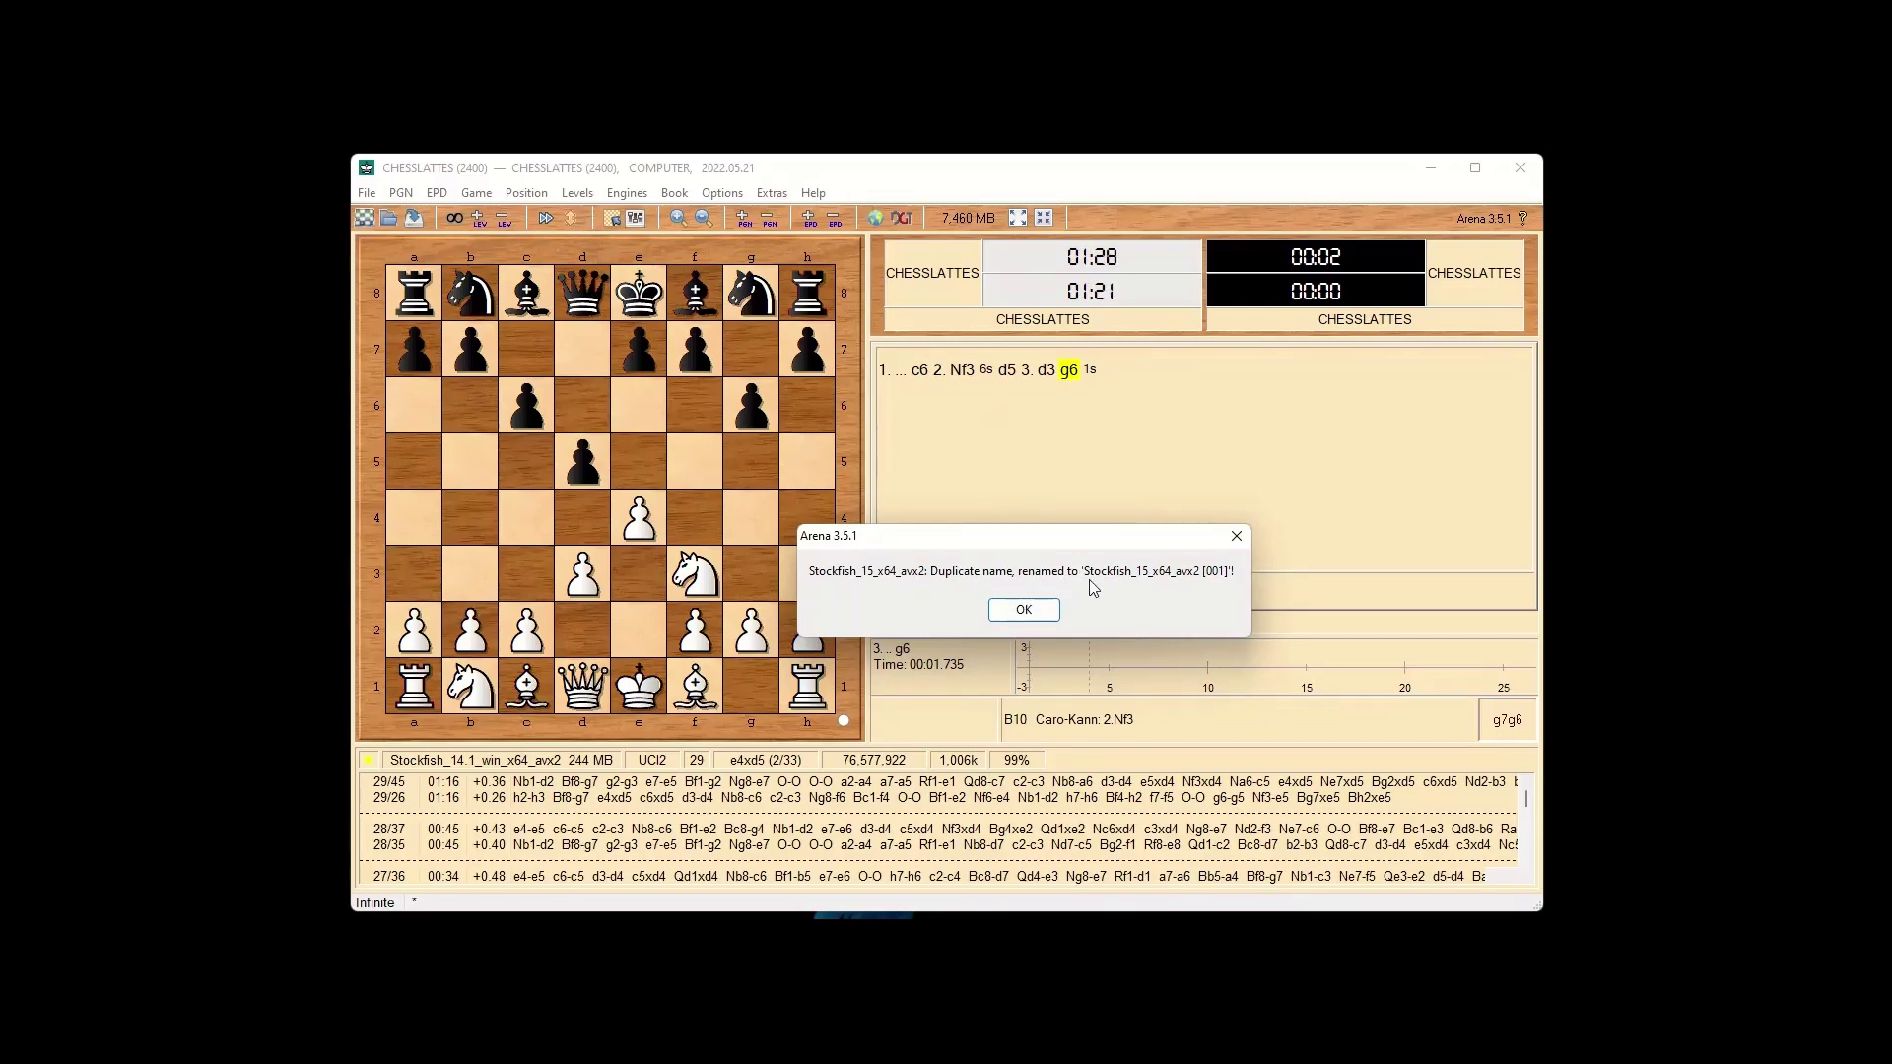
pyautogui.click(1025, 611)
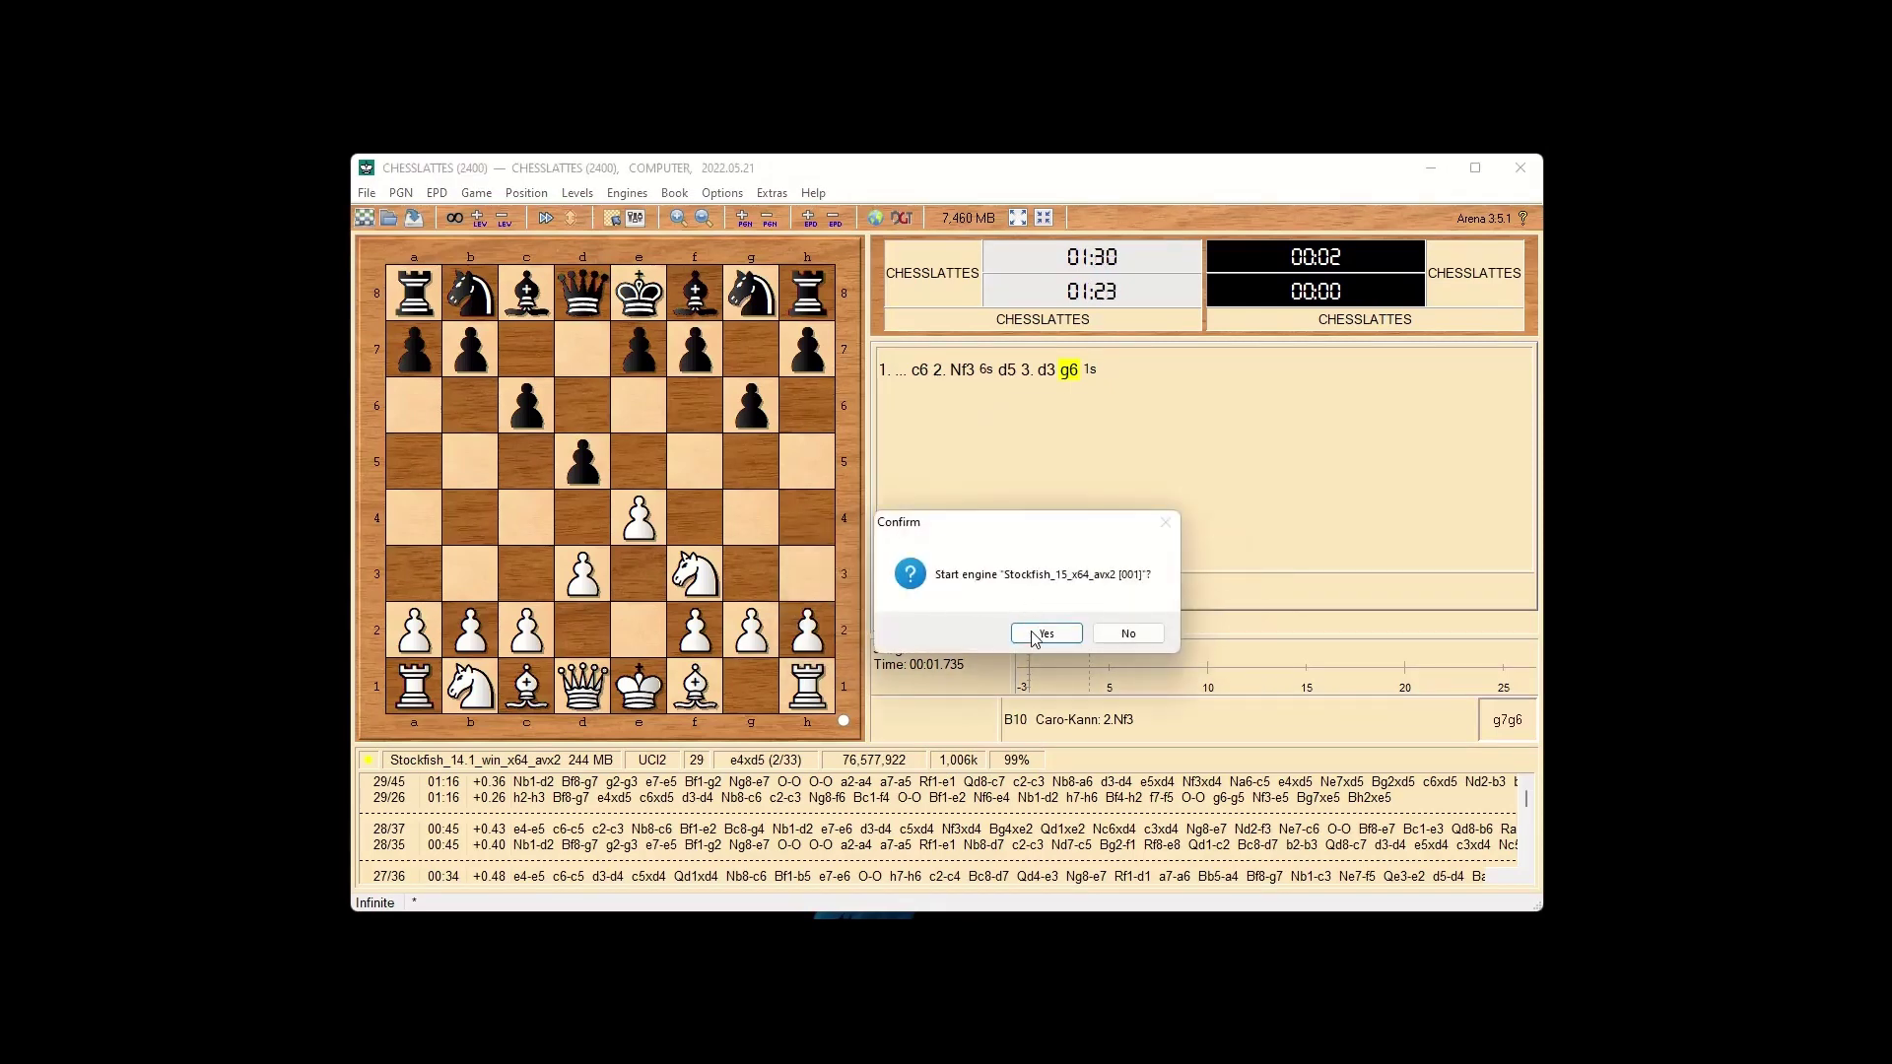
pyautogui.click(1039, 635)
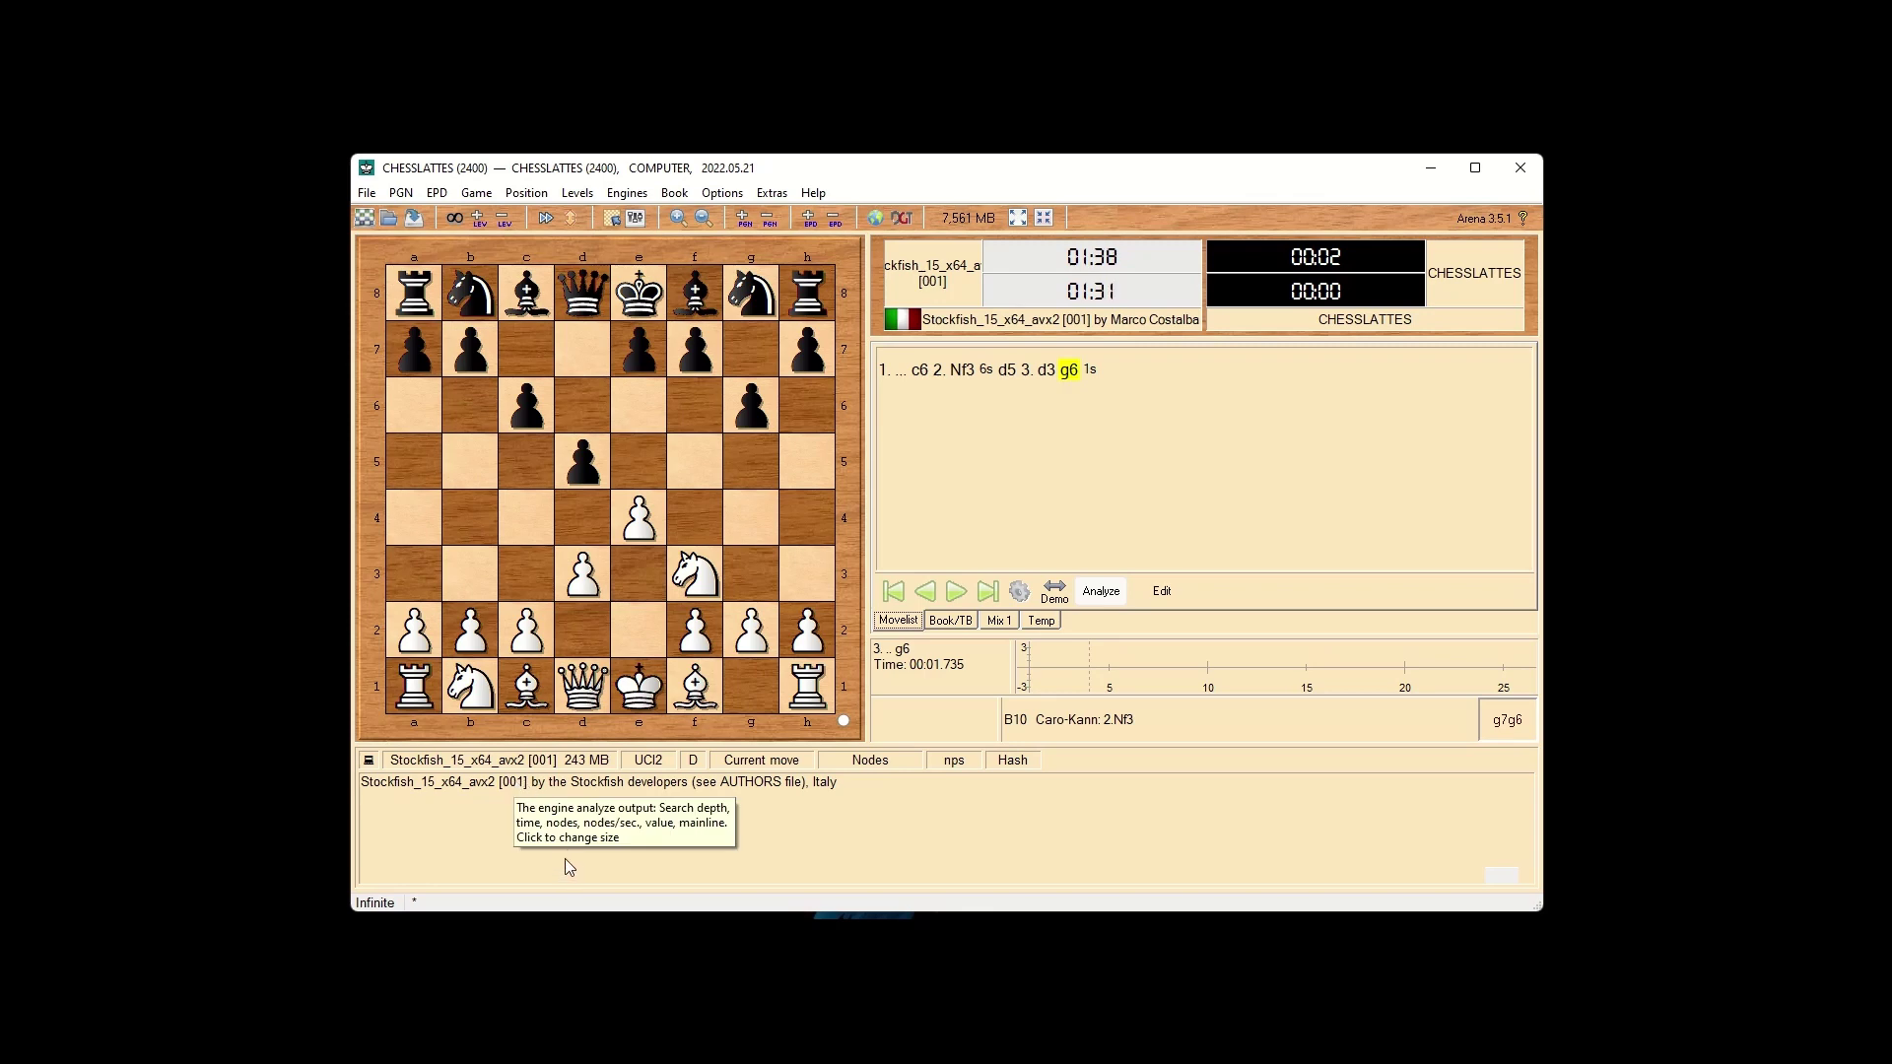
# Play 4.Nbd2, moving the white knight from b1 to d2
pyautogui.moveTo(477, 670); pyautogui.dragTo(582, 631)
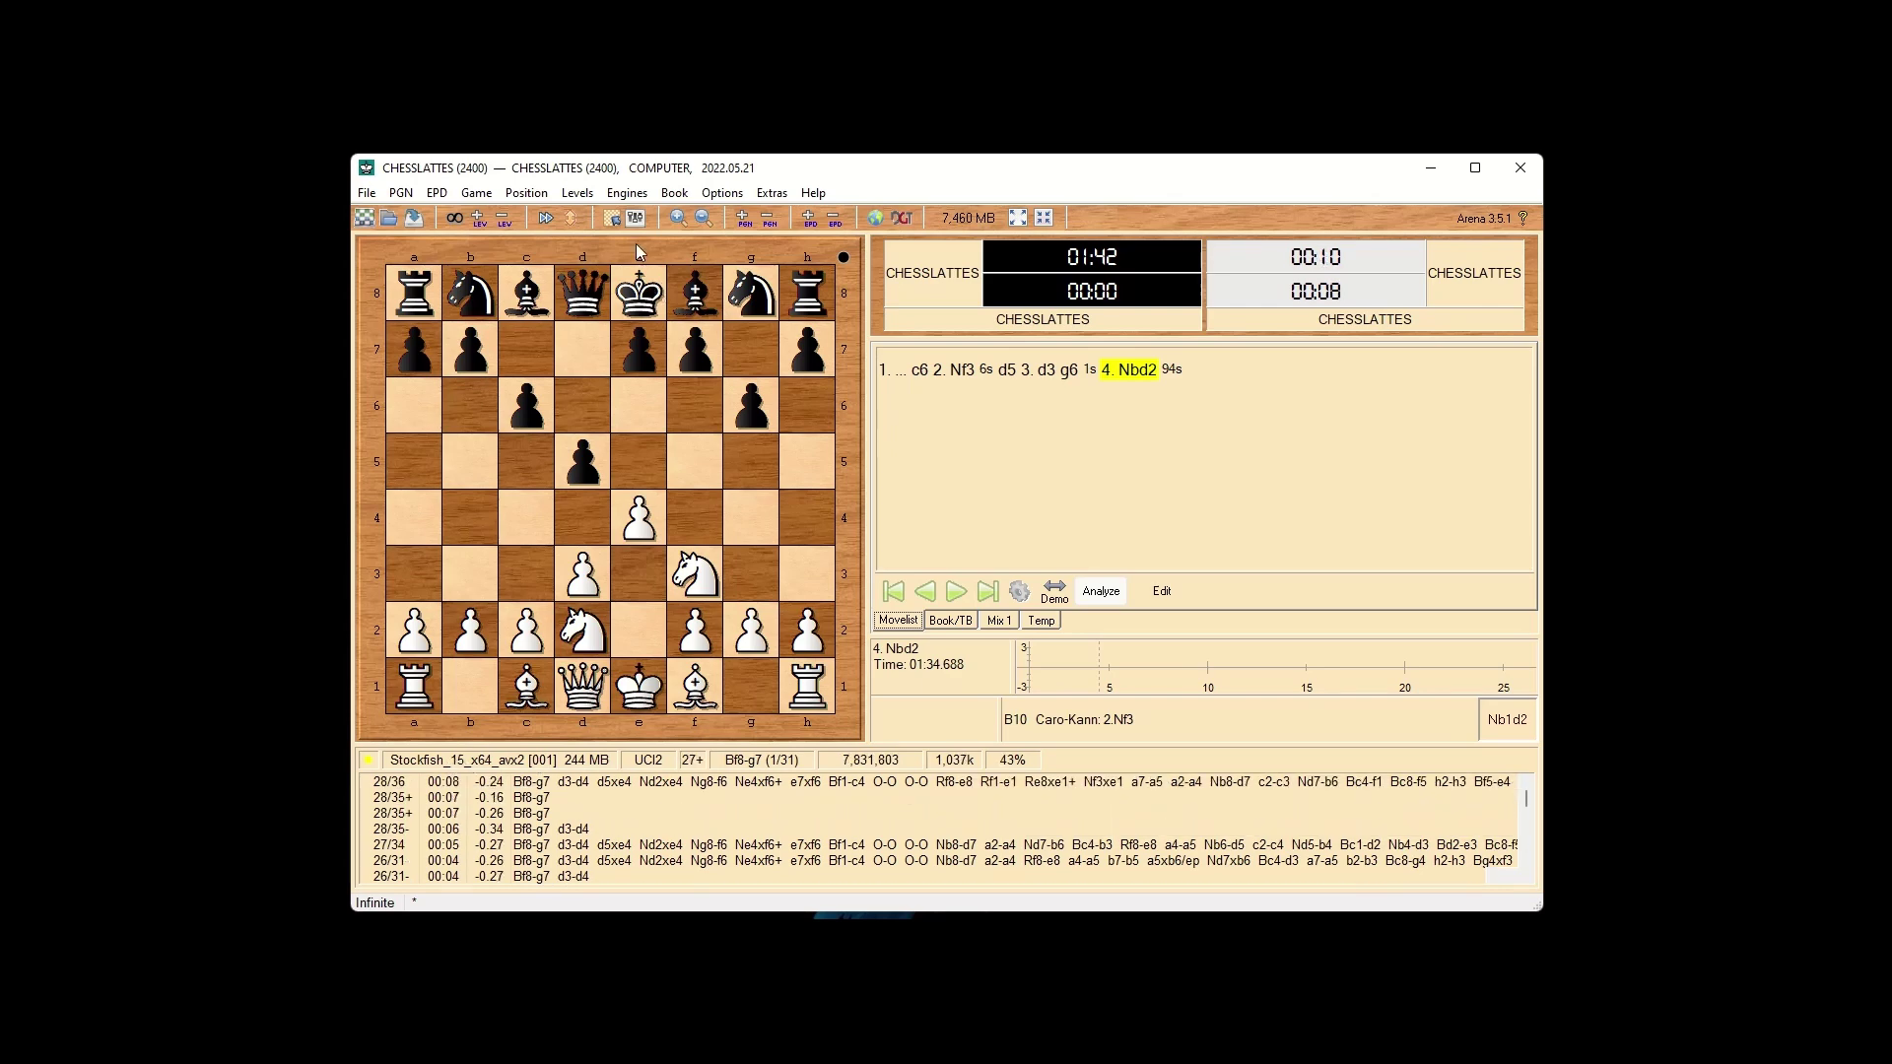
pyautogui.click(635, 196)
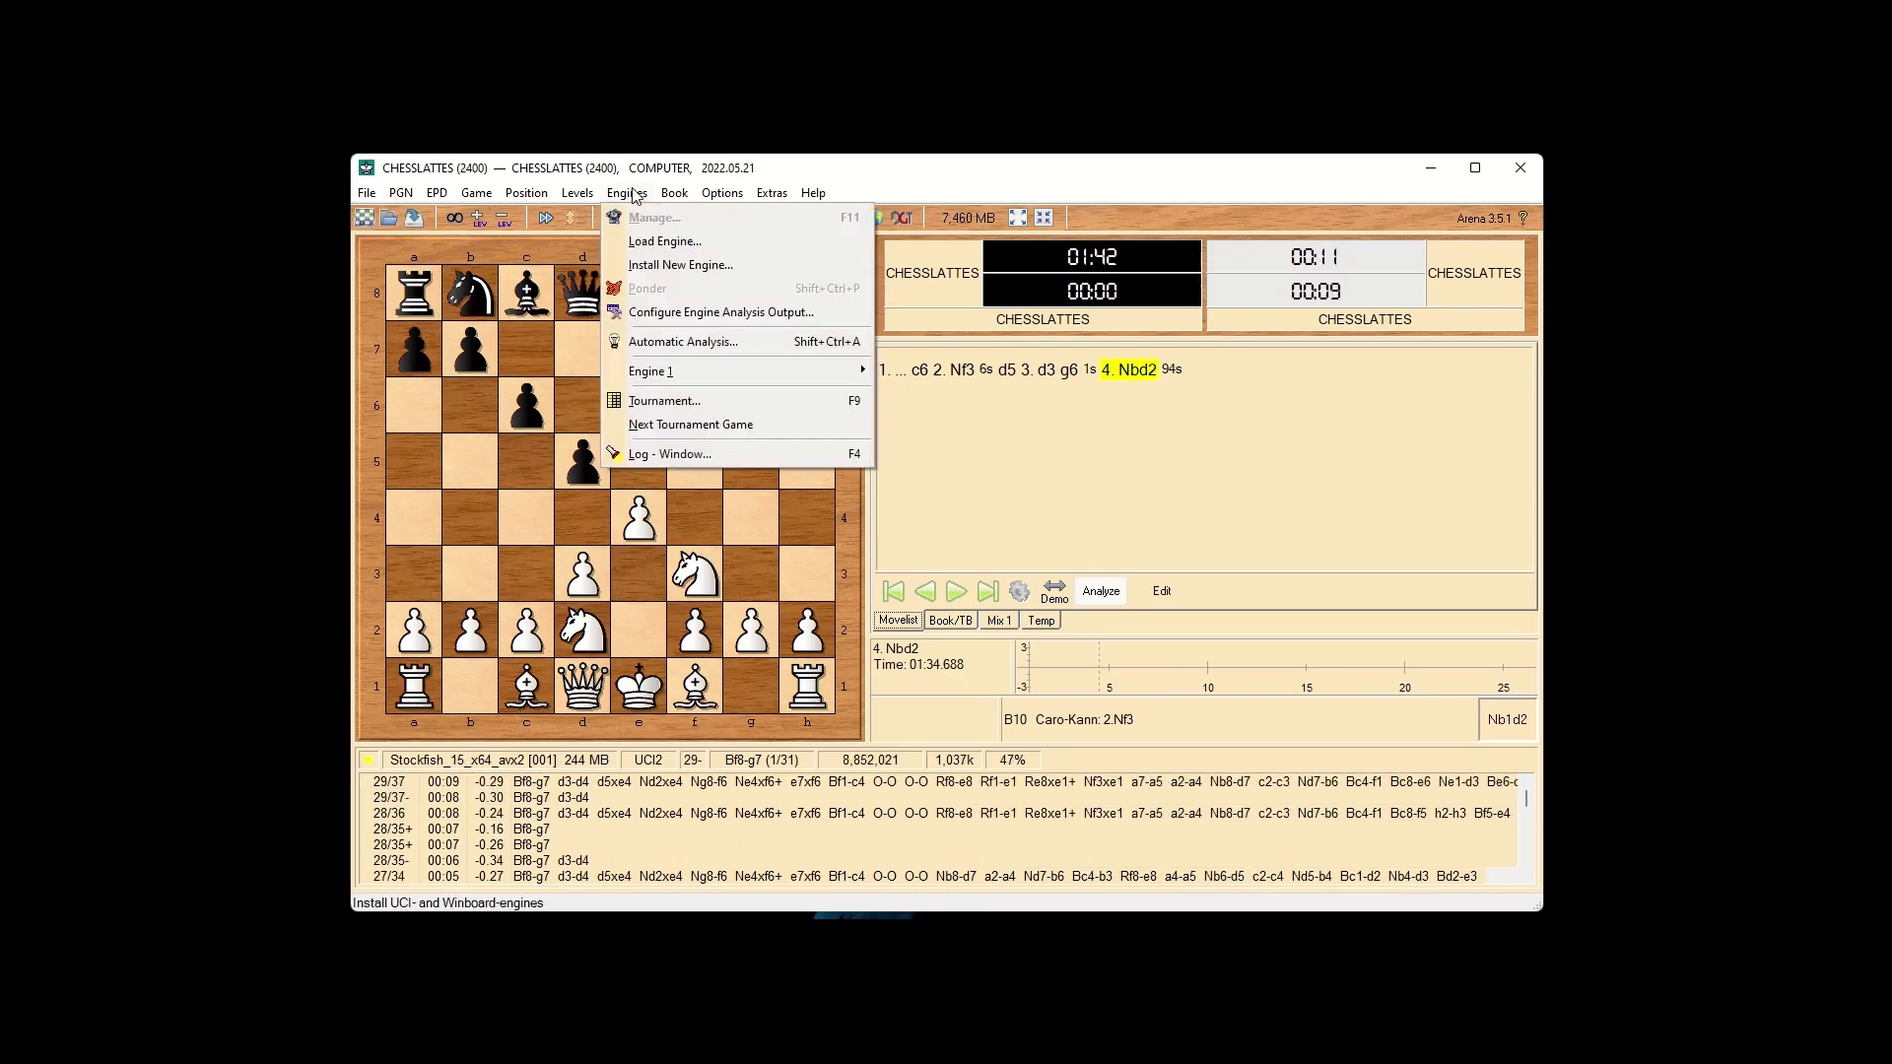
# Load Stockfish 14.1 as the engine again and play 4...Bg7
pyautogui.click(665, 243)
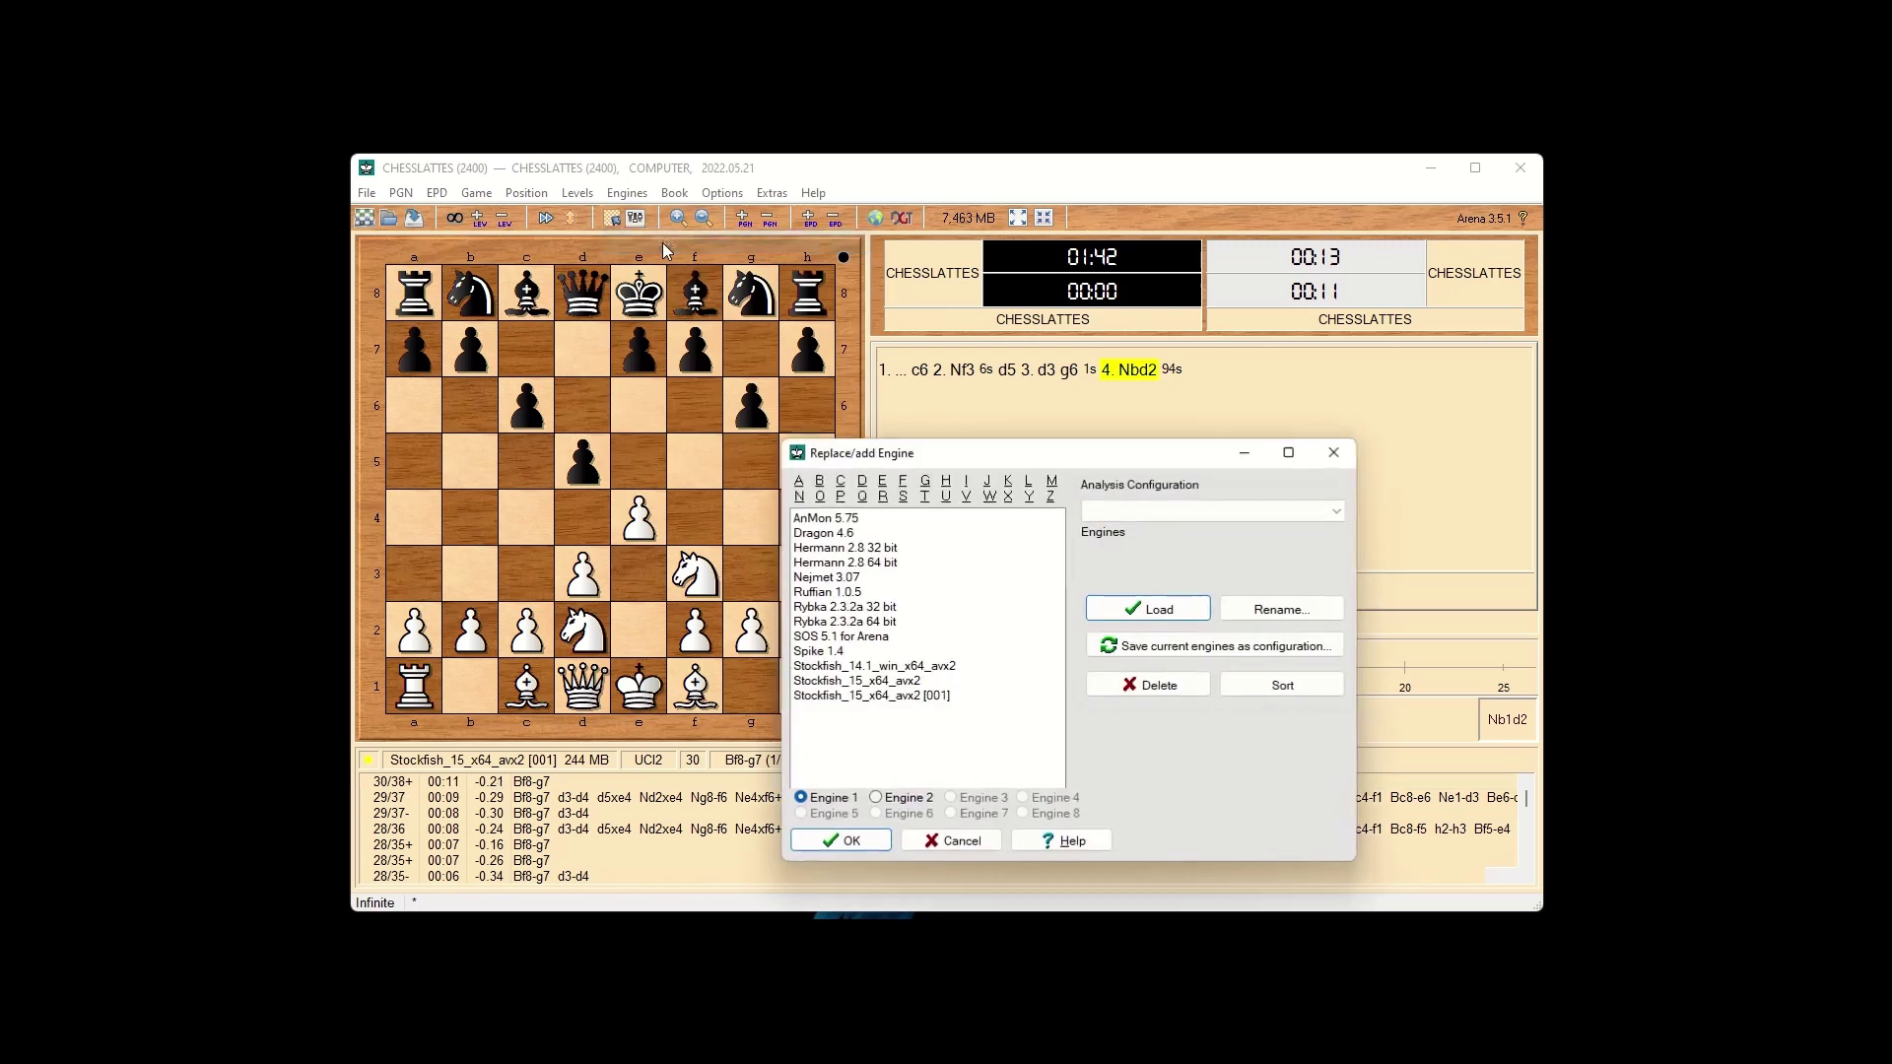
pyautogui.click(841, 667)
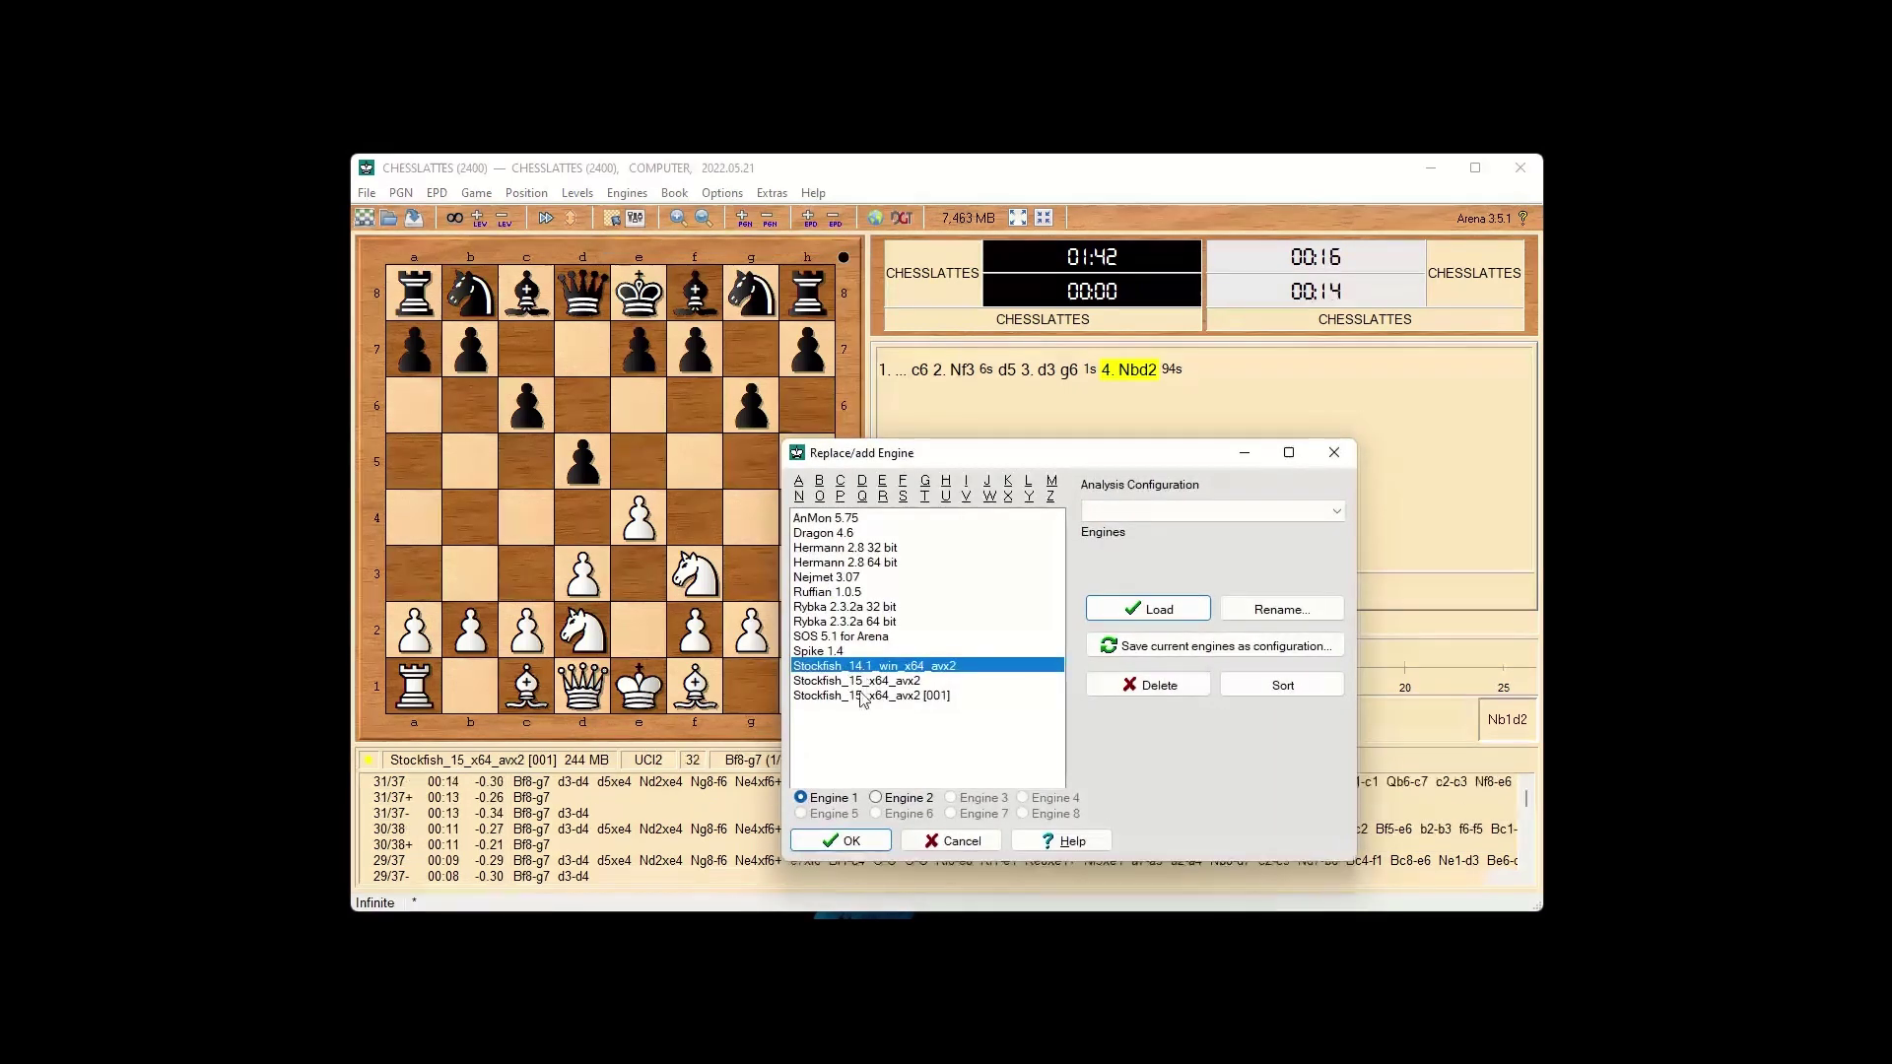
pyautogui.click(838, 842)
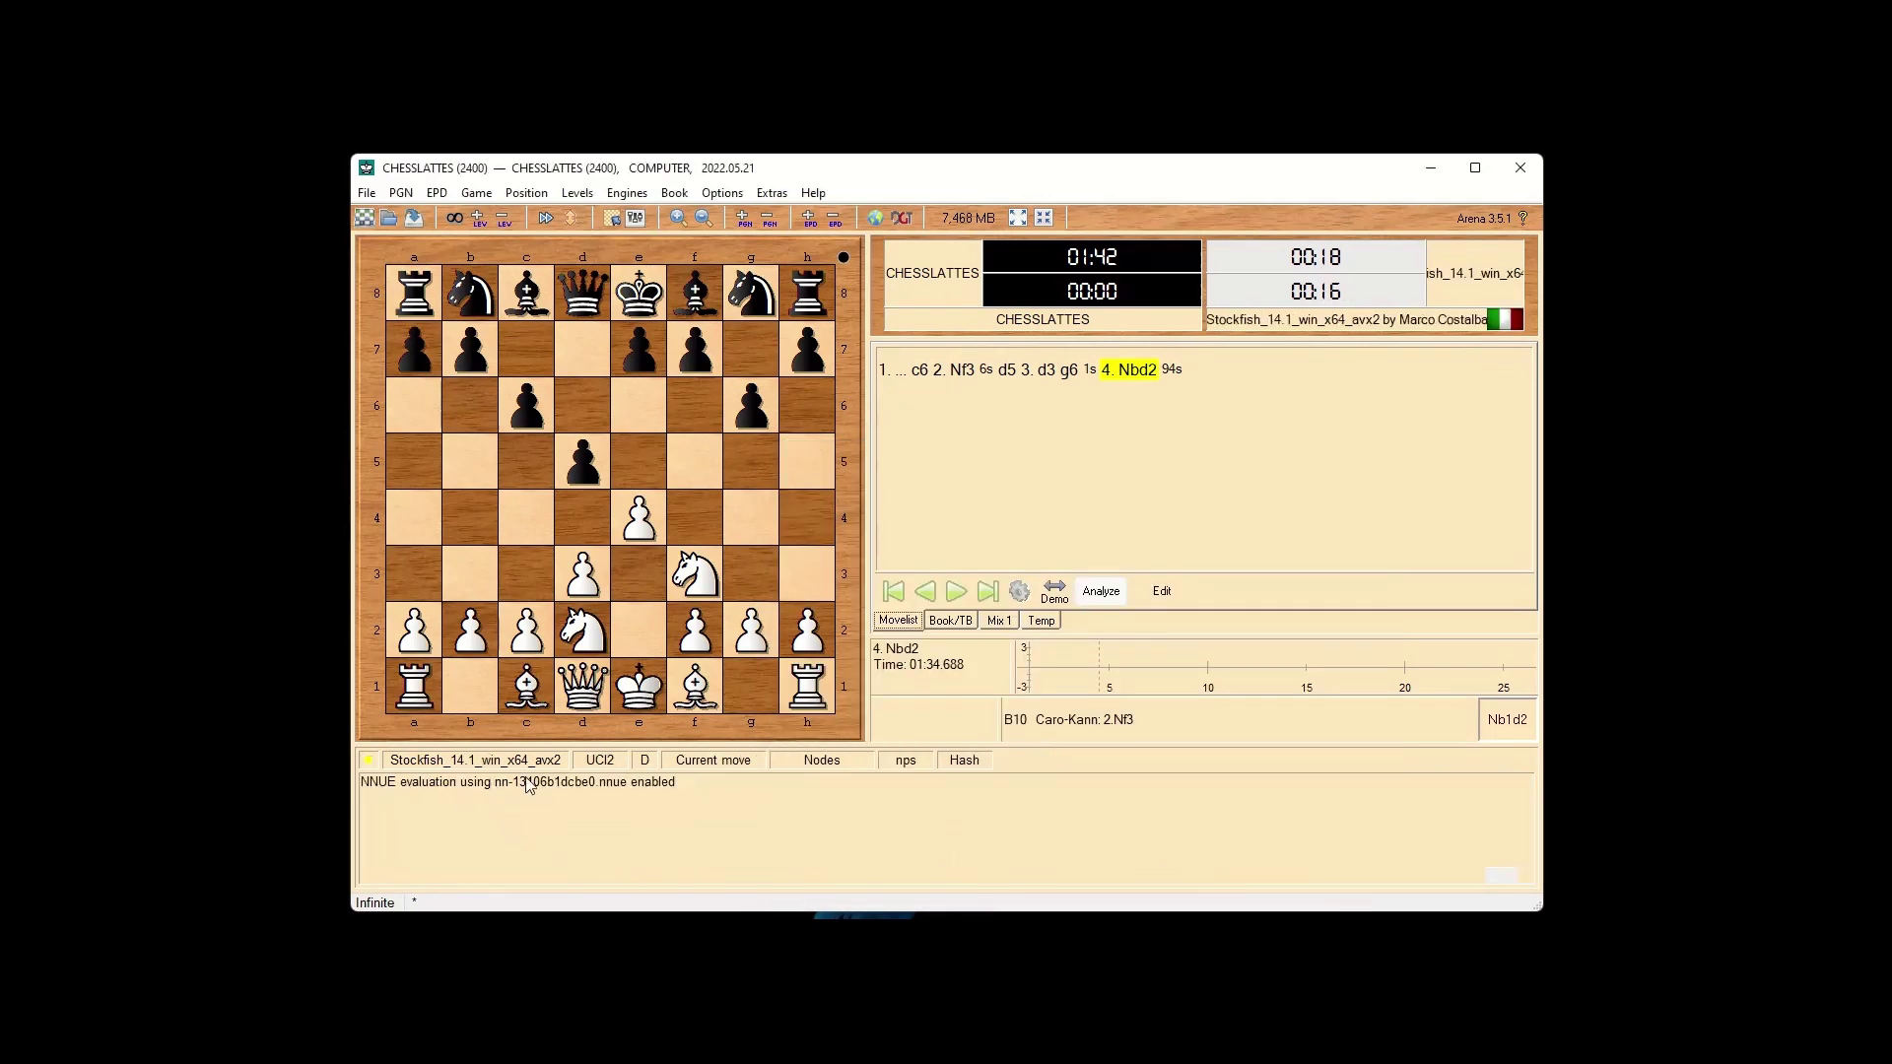
pyautogui.moveTo(697, 295); pyautogui.dragTo(751, 350)
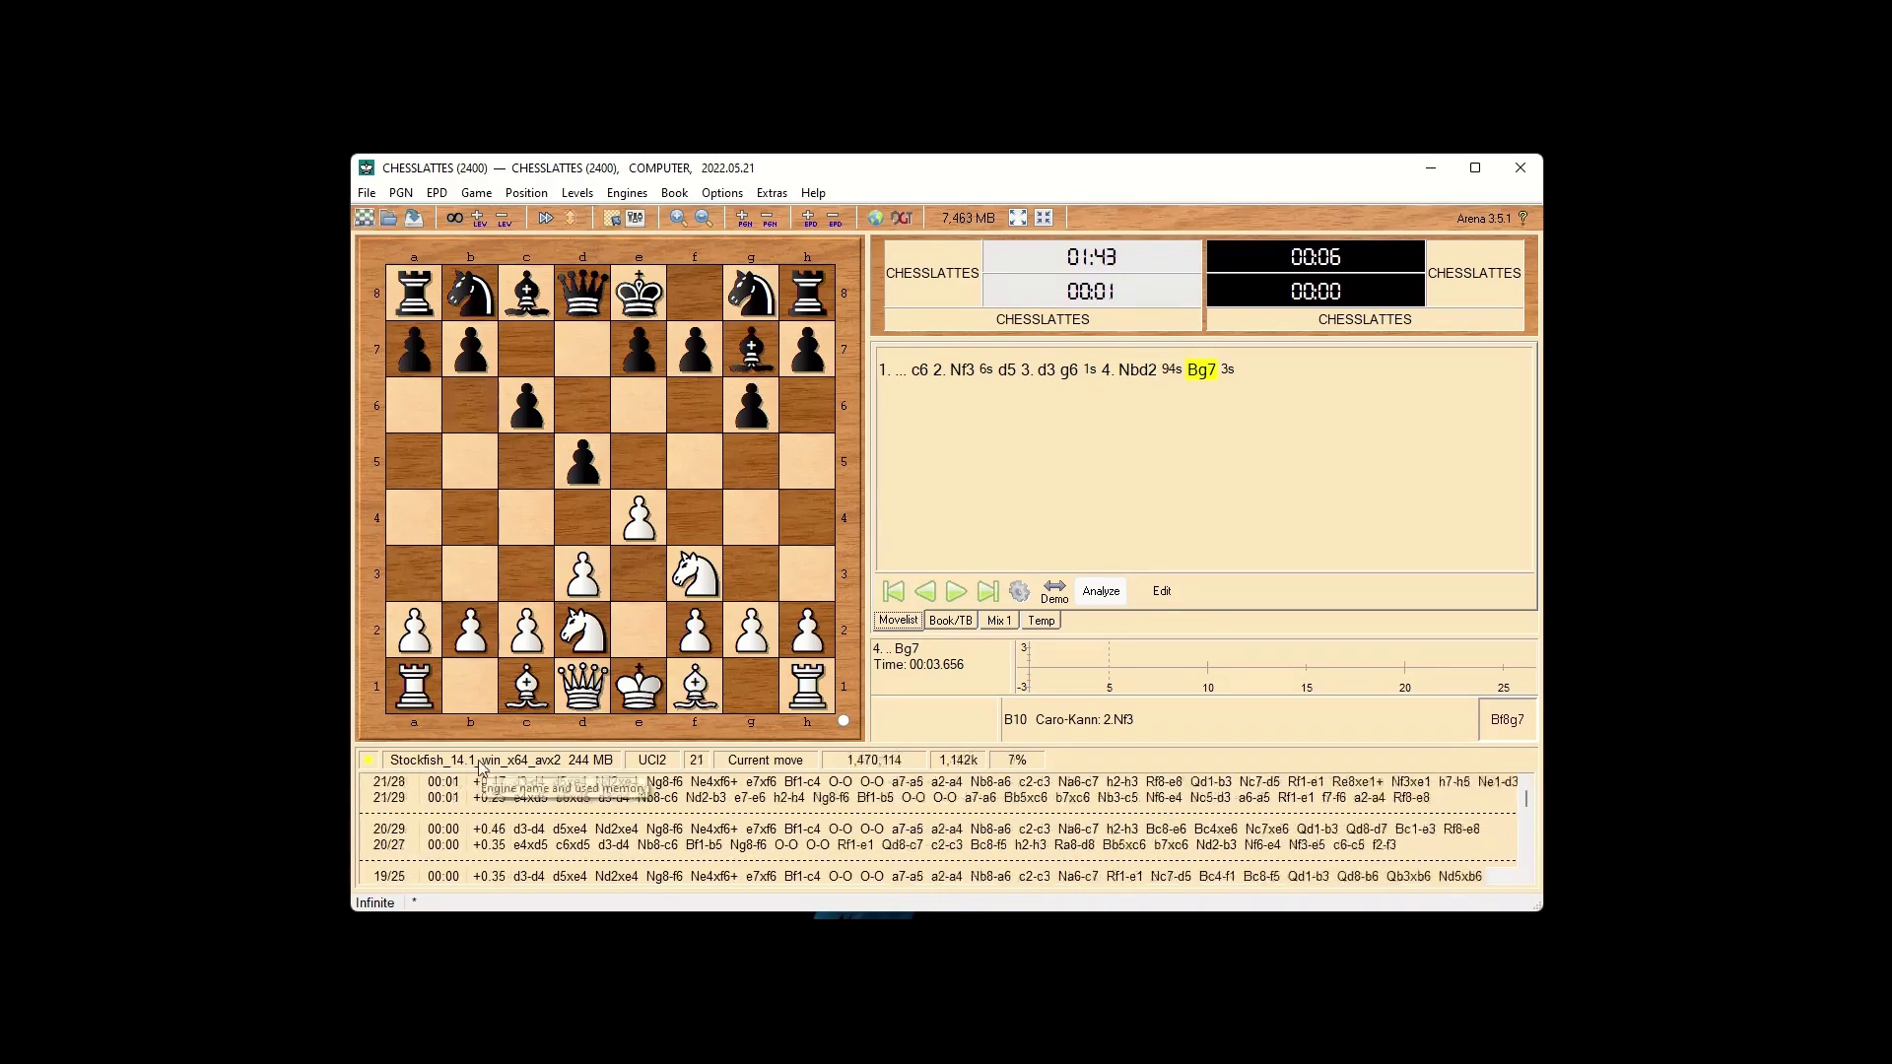
# Load Stockfish_15_x64_avx2 from the engine list in place of Stockfish 14.1
pyautogui.click(643, 195)
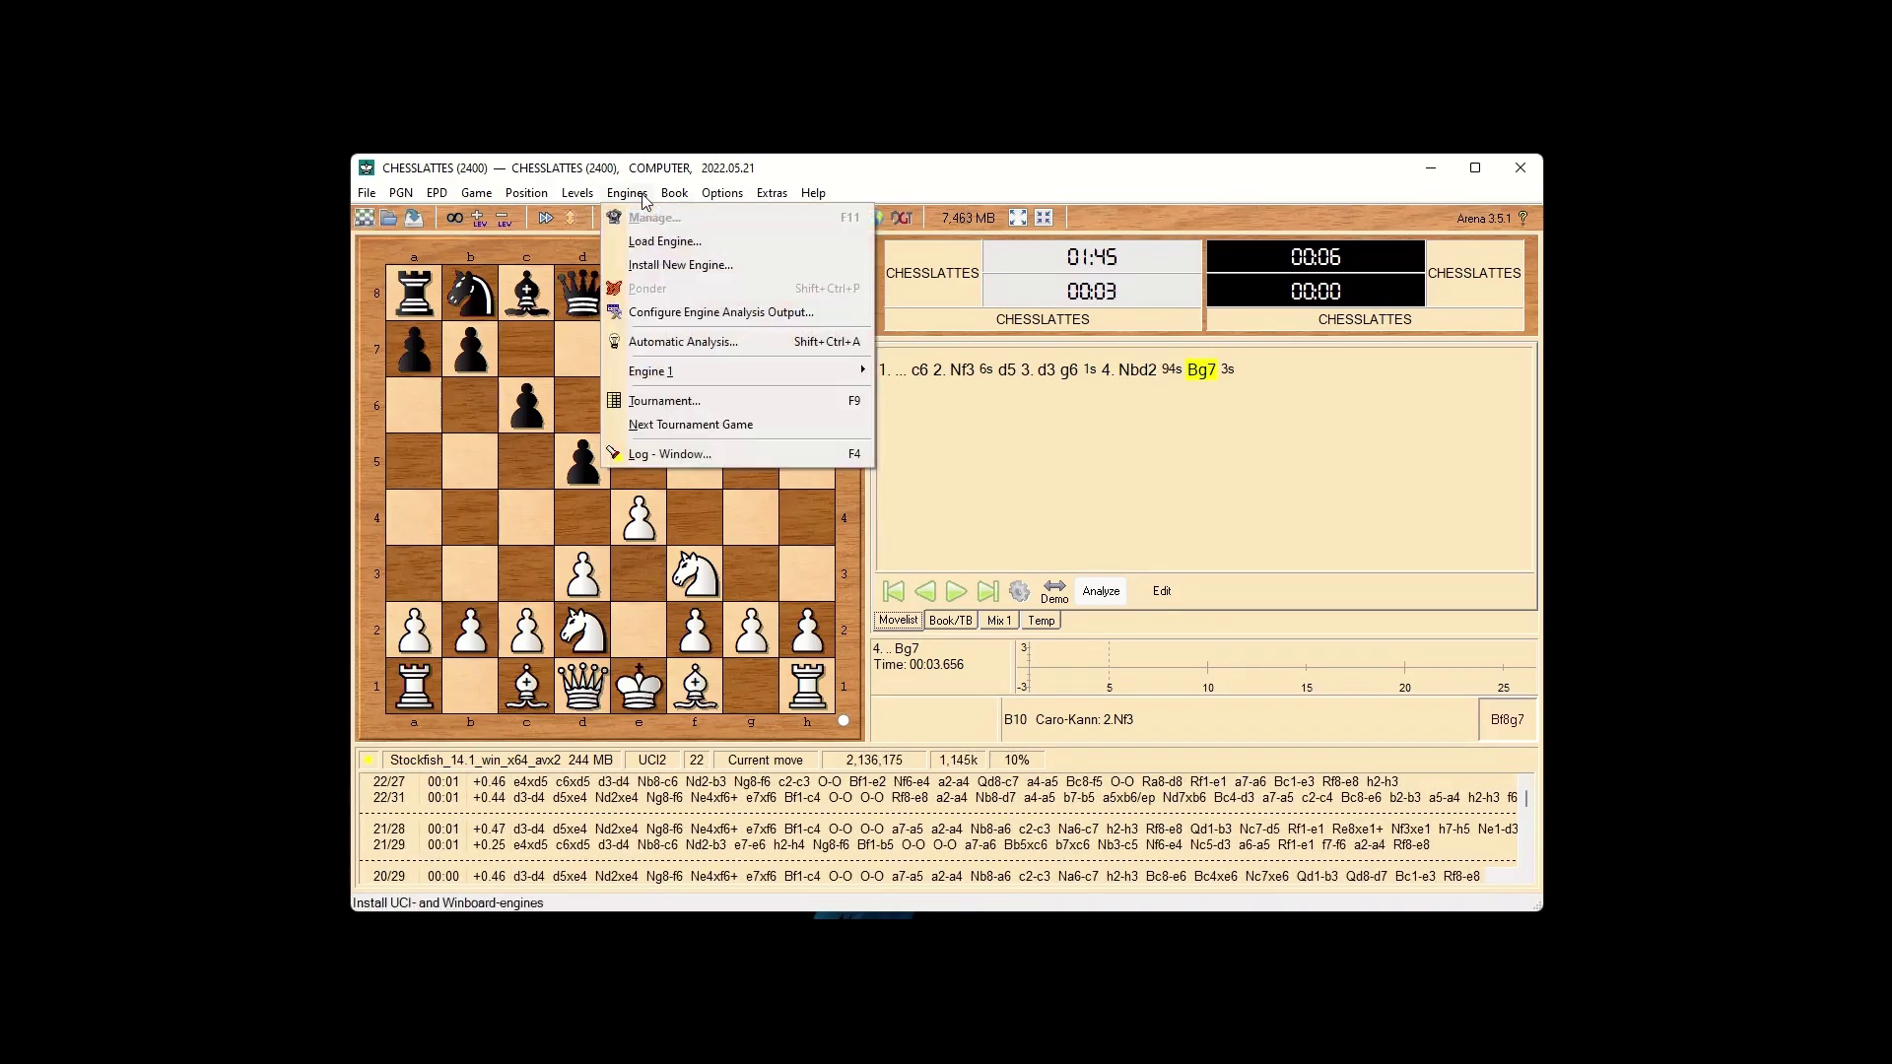
pyautogui.click(655, 241)
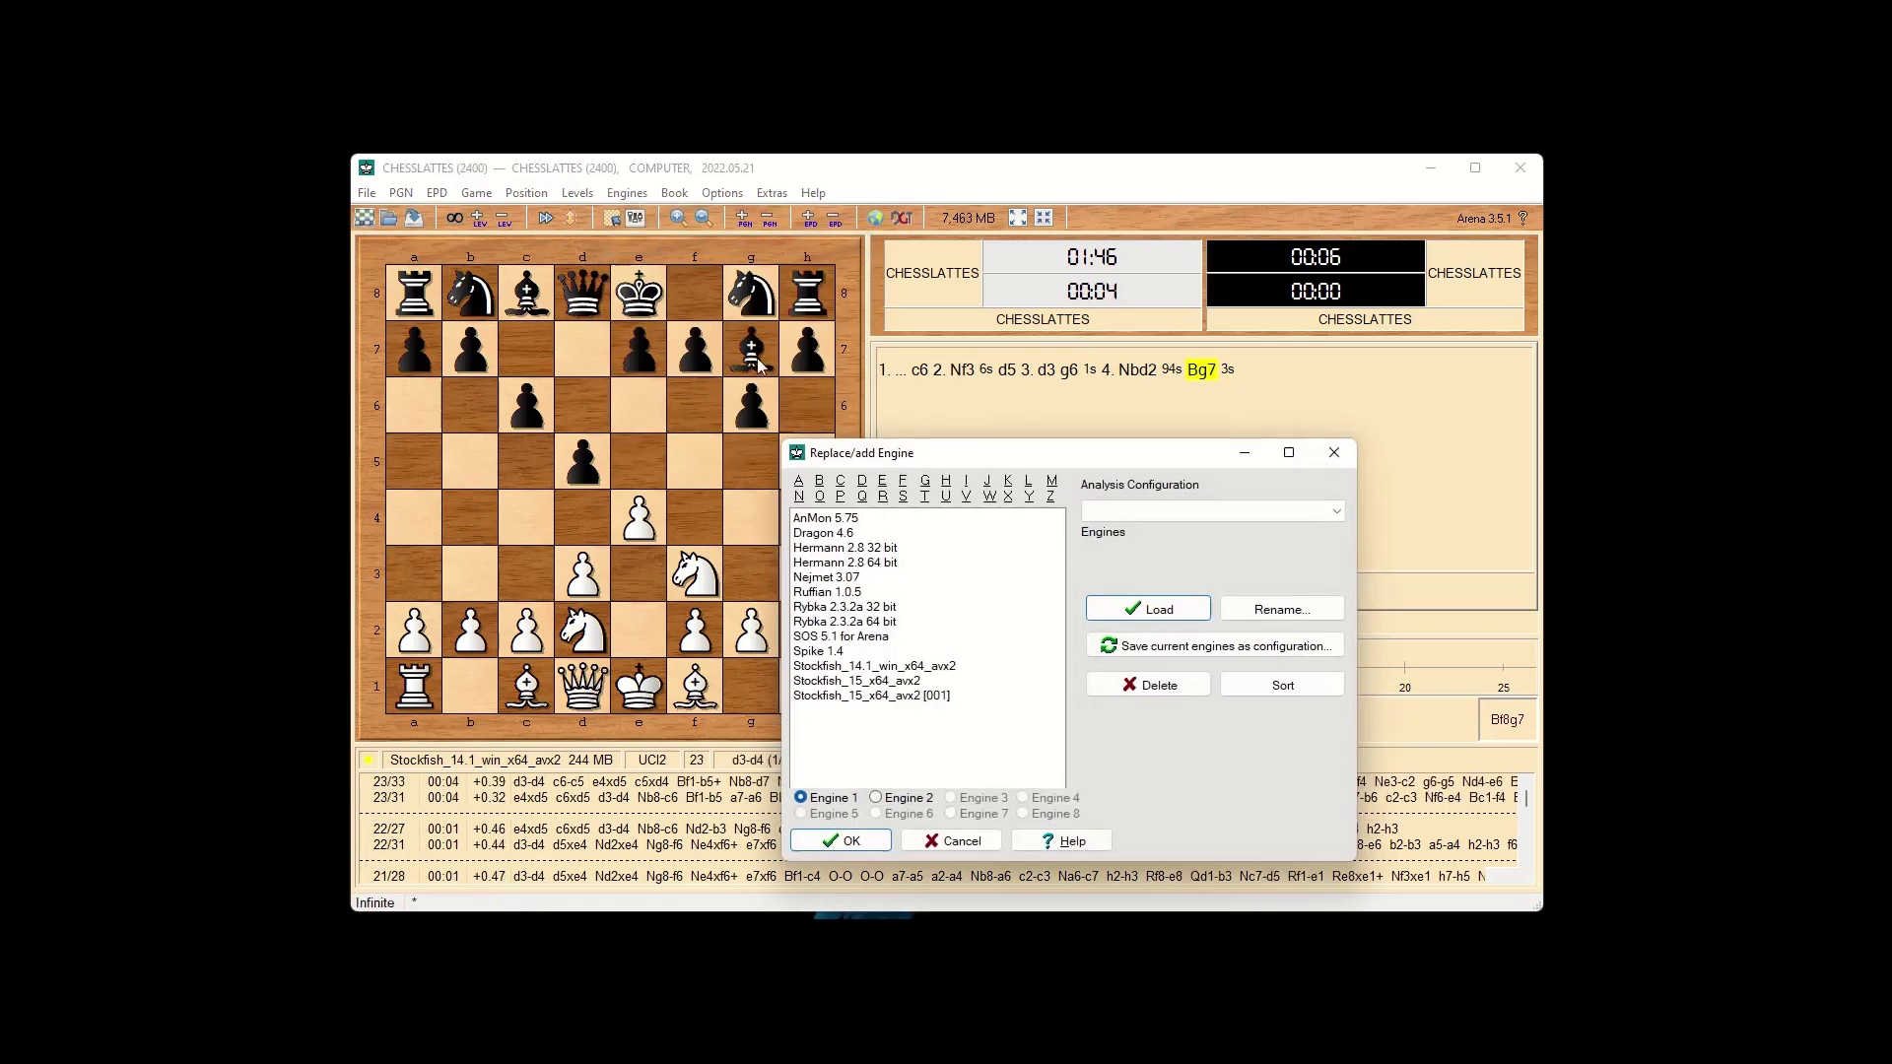
pyautogui.click(838, 688)
pyautogui.click(853, 840)
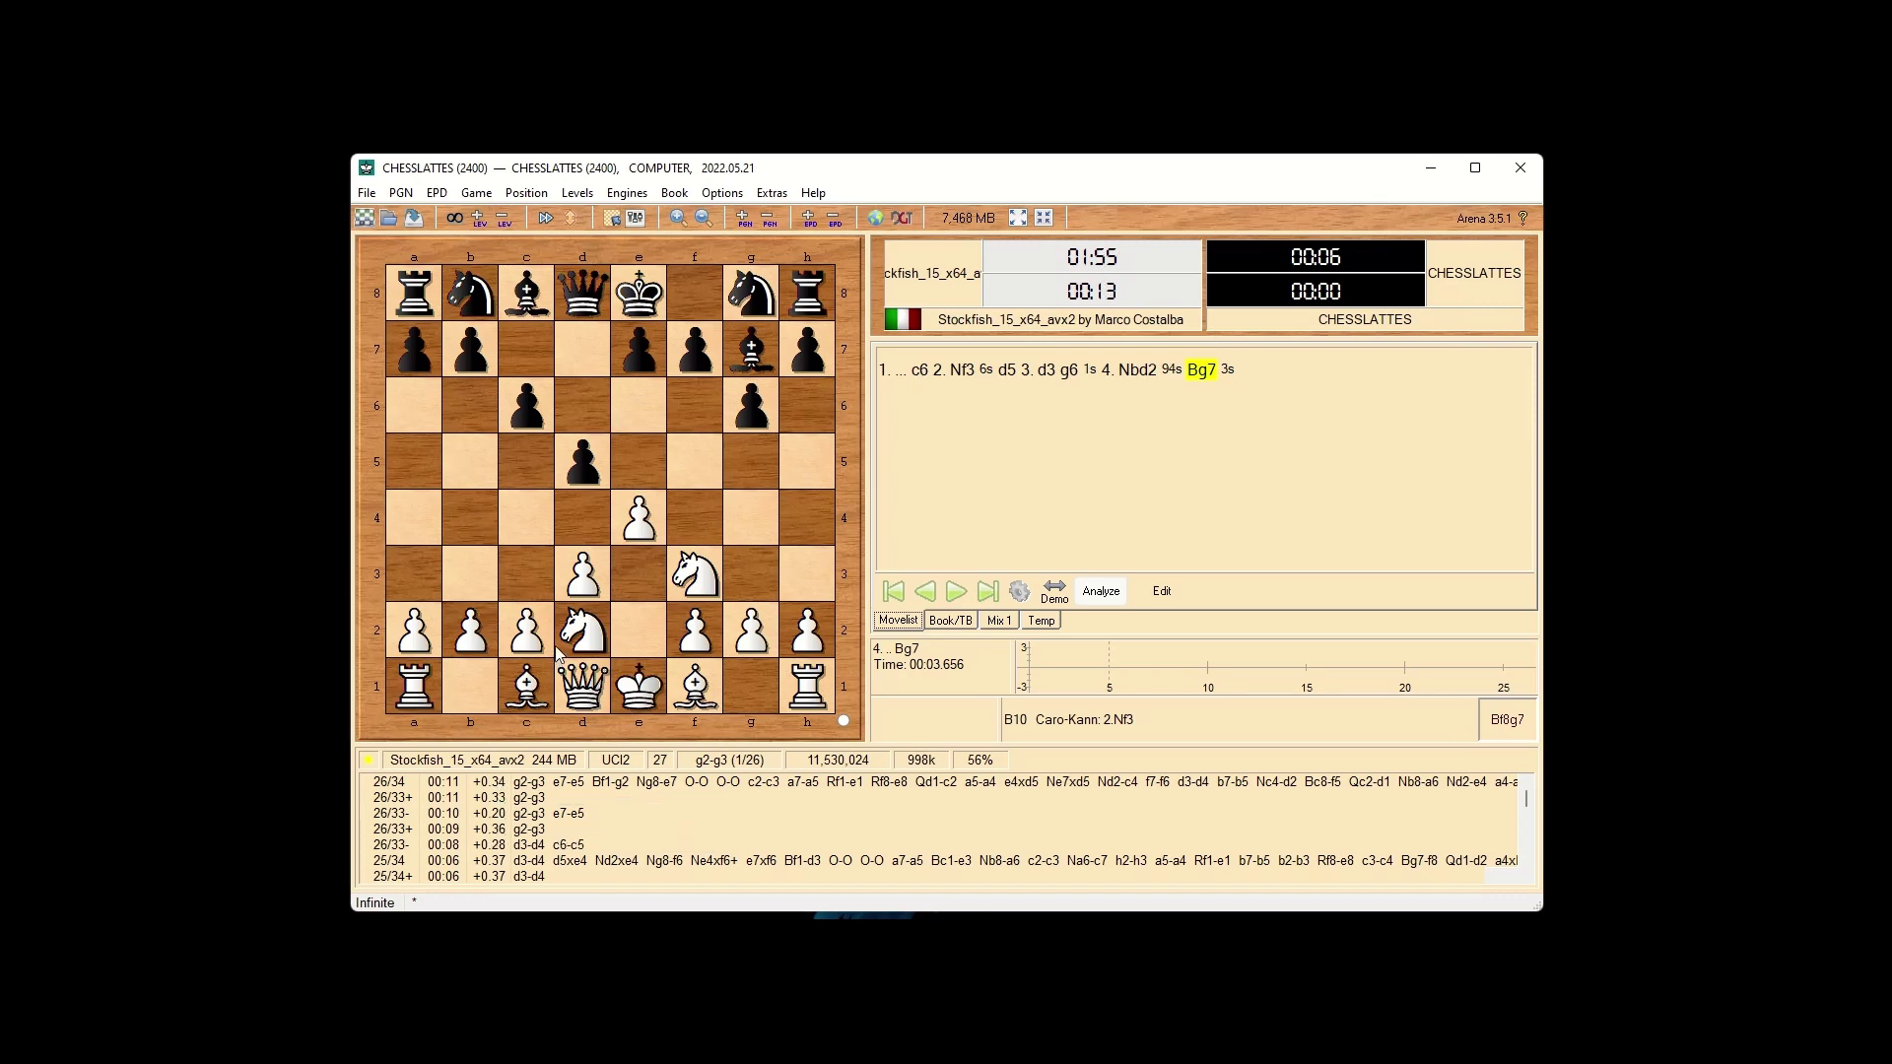
# Play 5. h4 Nd7 6. h5 Nh6 7. g4 Nxg4 on the board
pyautogui.moveTo(819, 623); pyautogui.dragTo(808, 530)
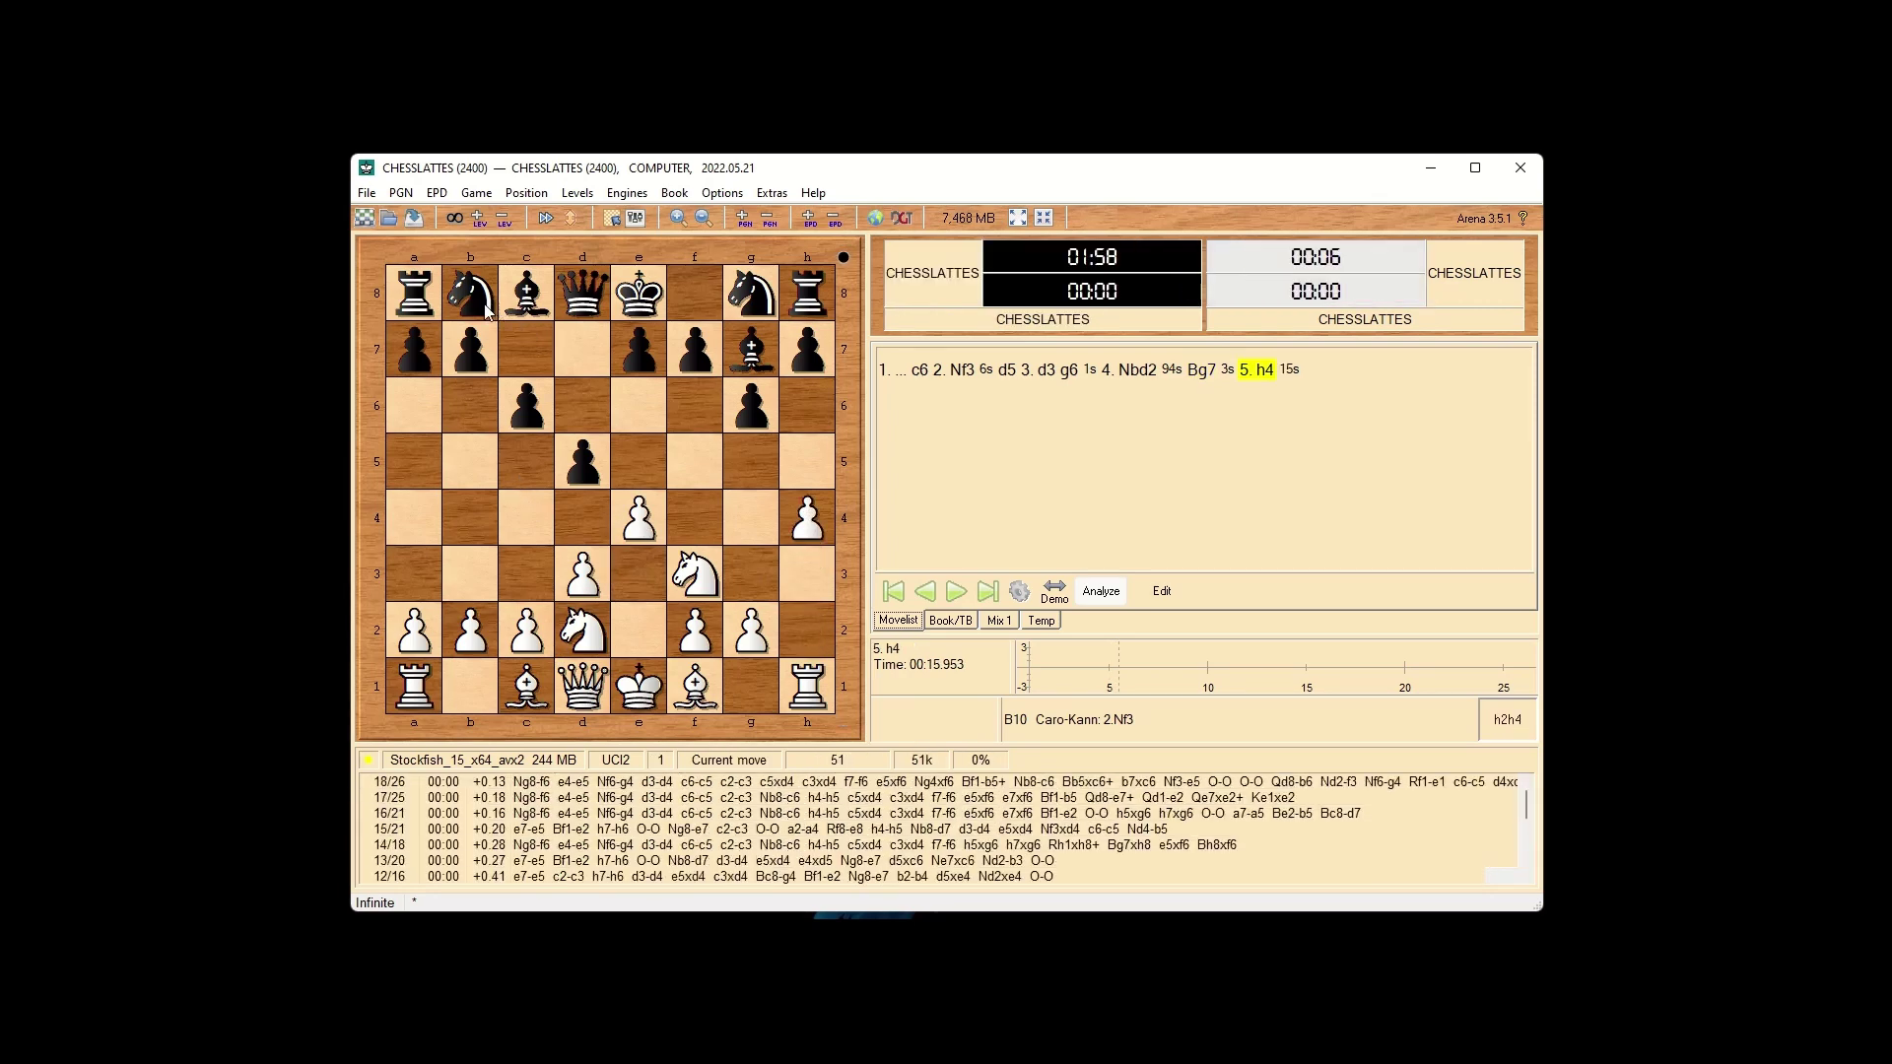
pyautogui.moveTo(484, 310); pyautogui.dragTo(584, 359)
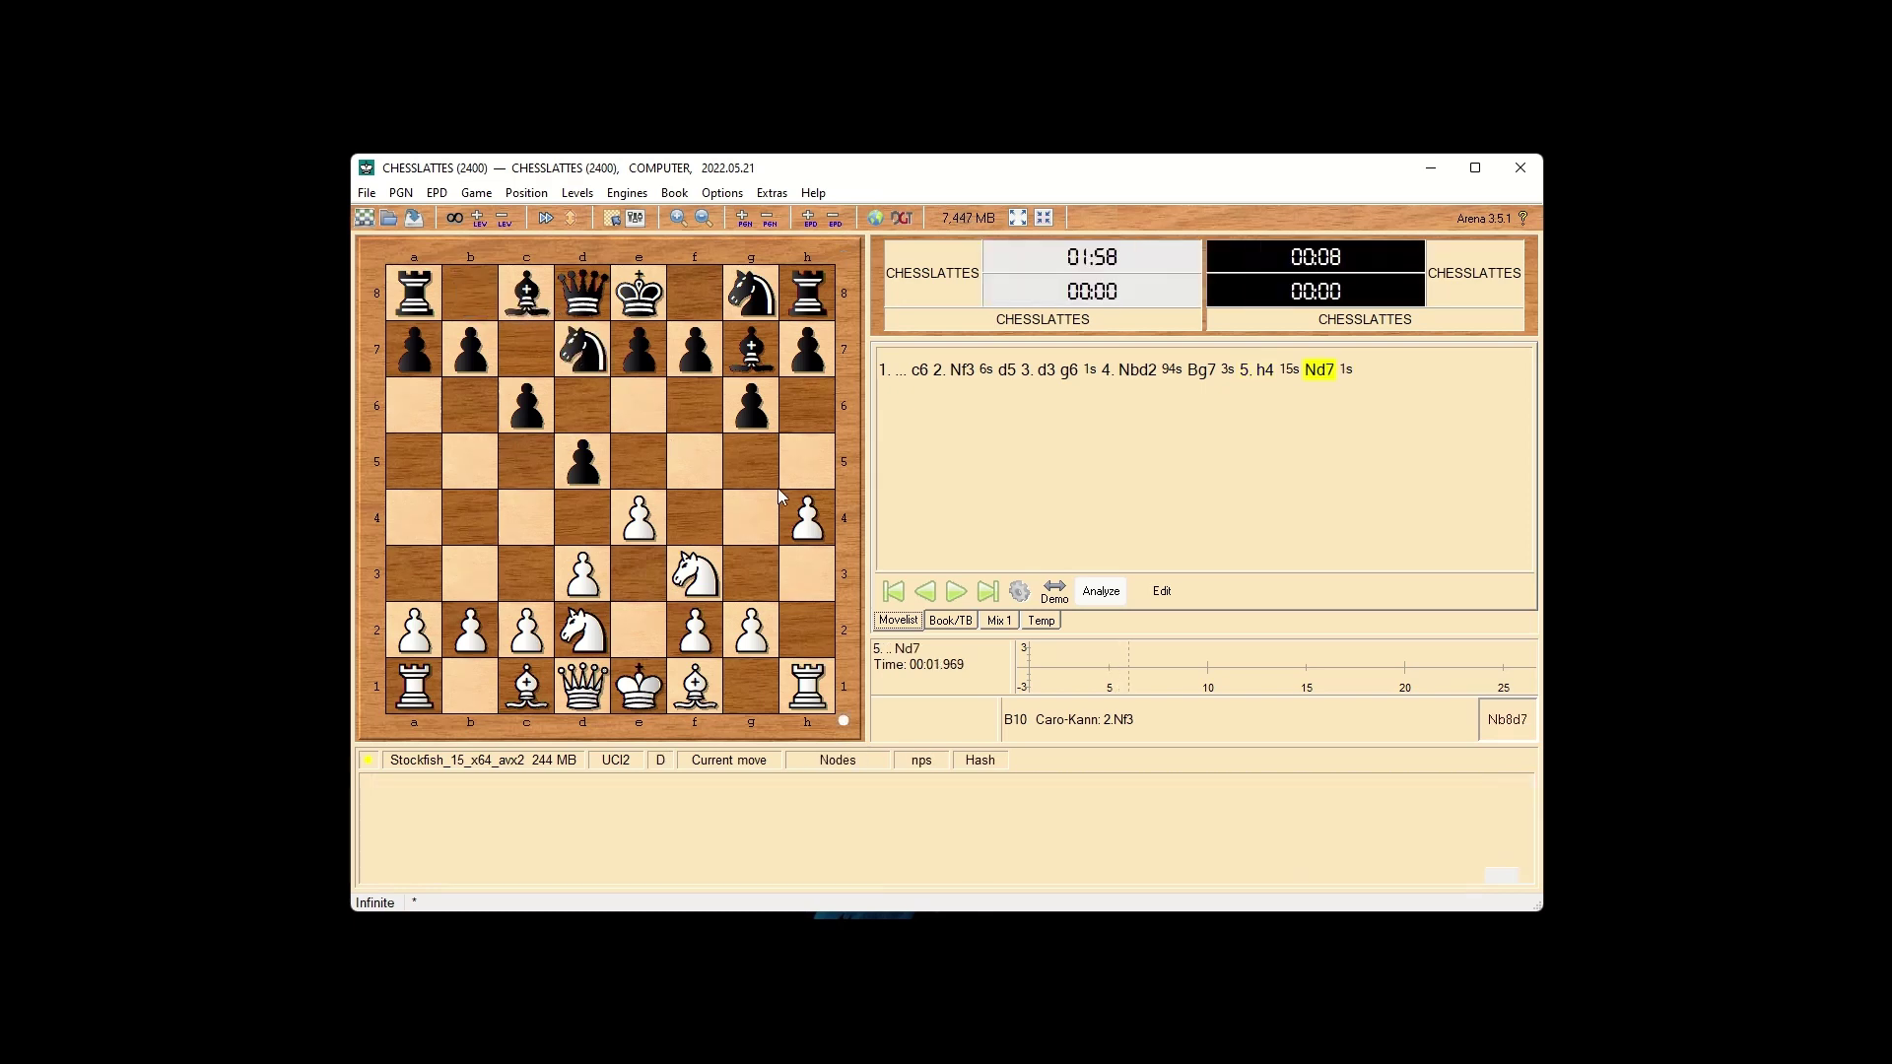
pyautogui.moveTo(806, 514); pyautogui.dragTo(812, 448)
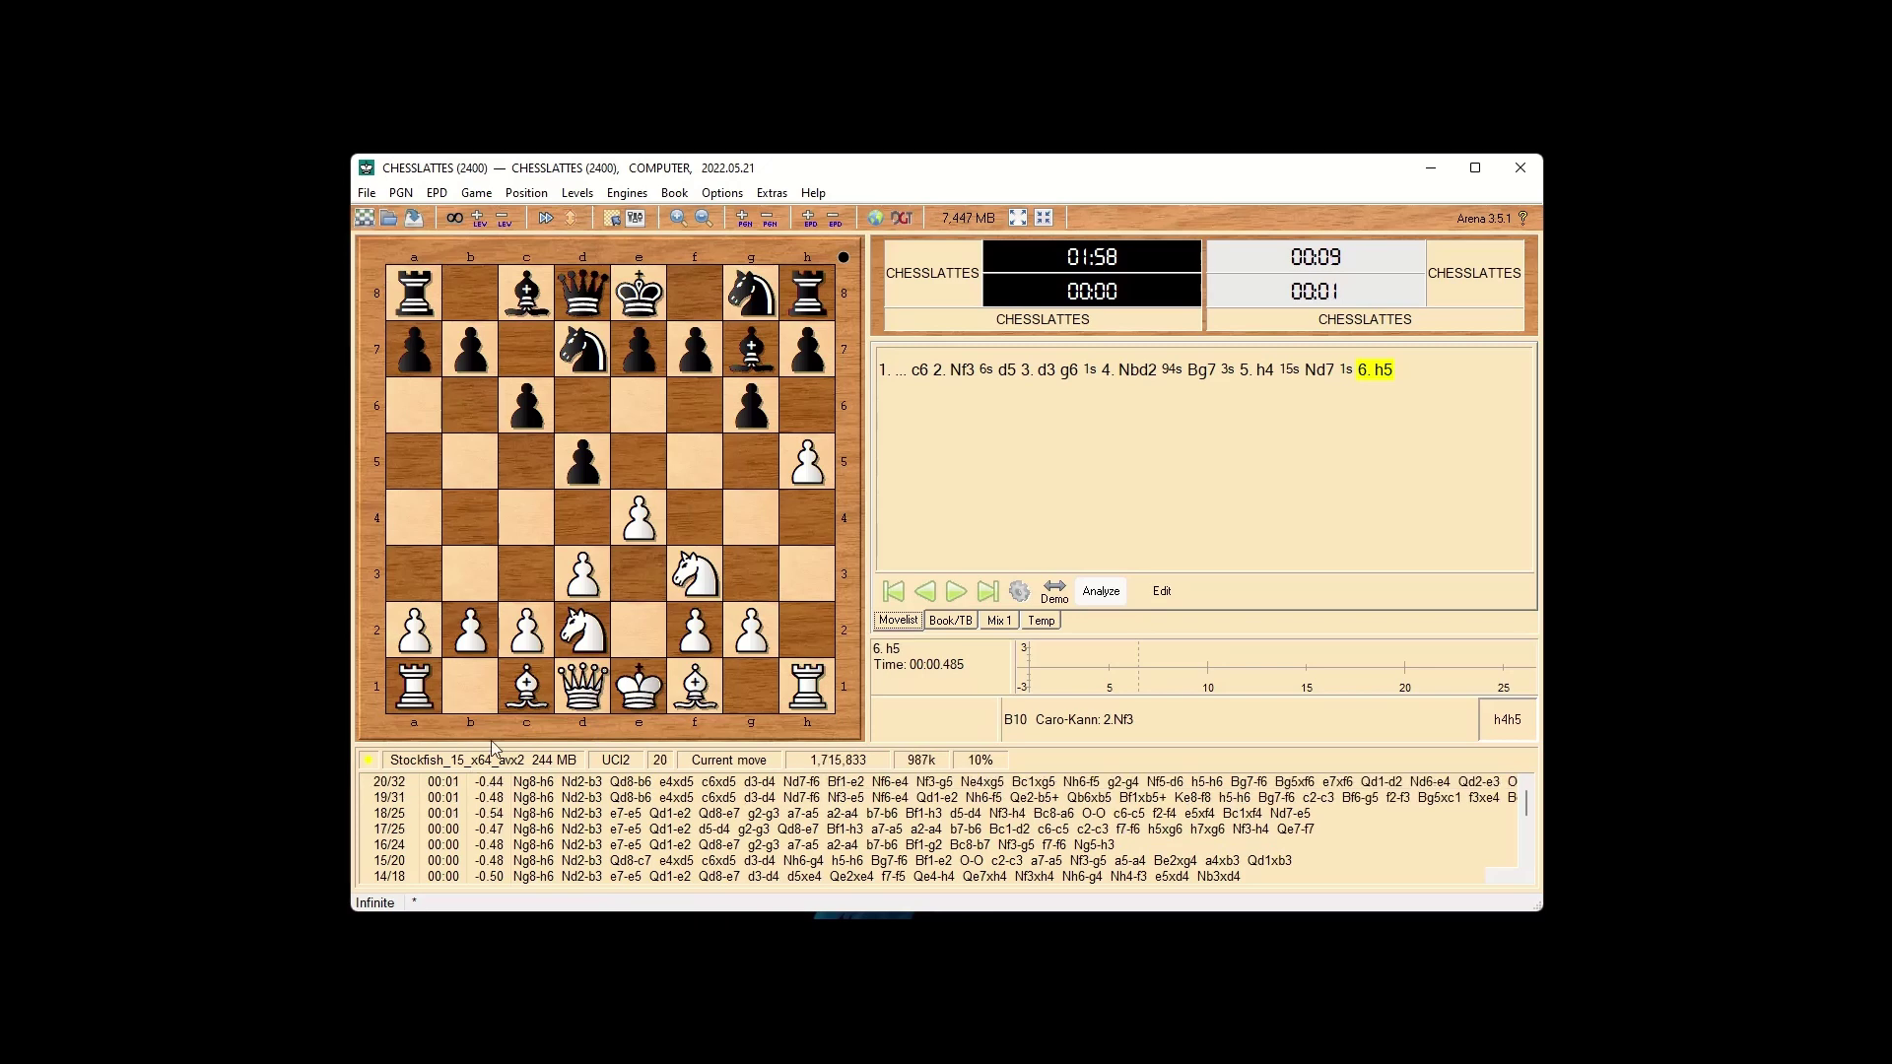
pyautogui.moveTo(729, 295); pyautogui.dragTo(823, 410)
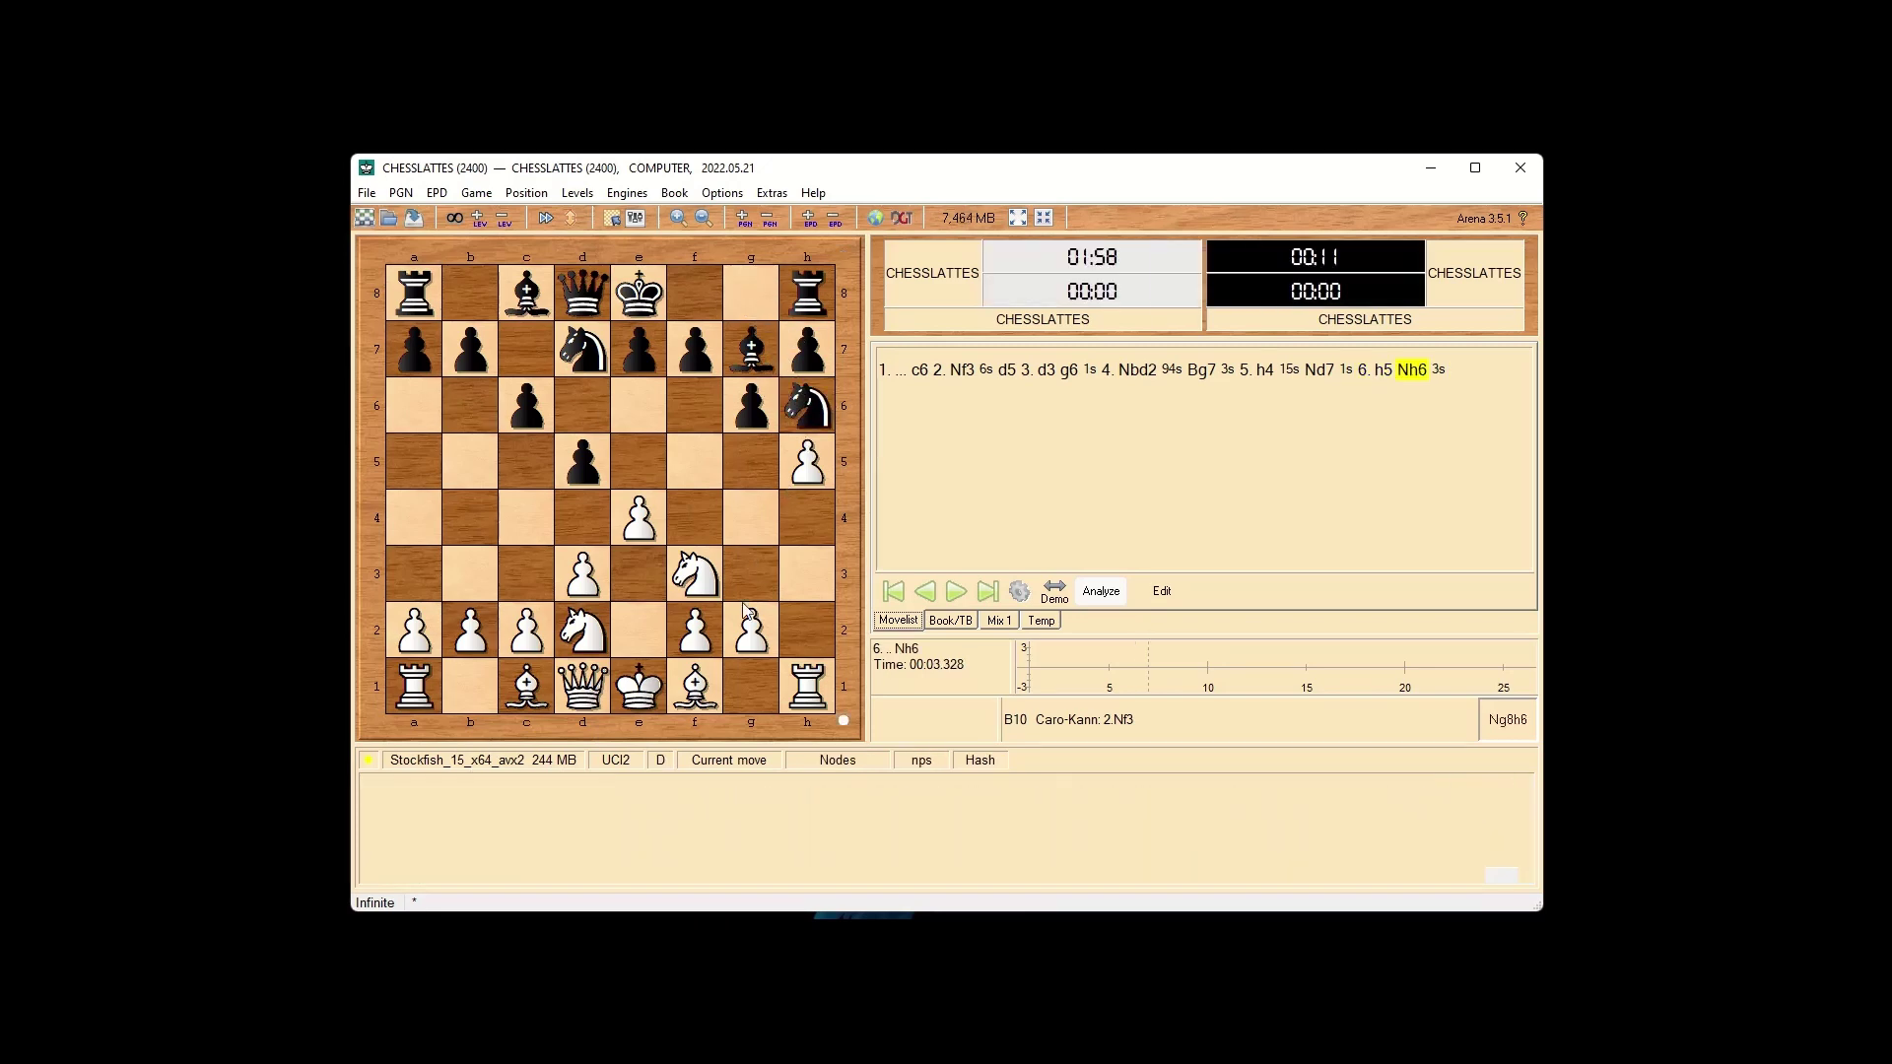
pyautogui.moveTo(746, 611); pyautogui.dragTo(759, 527)
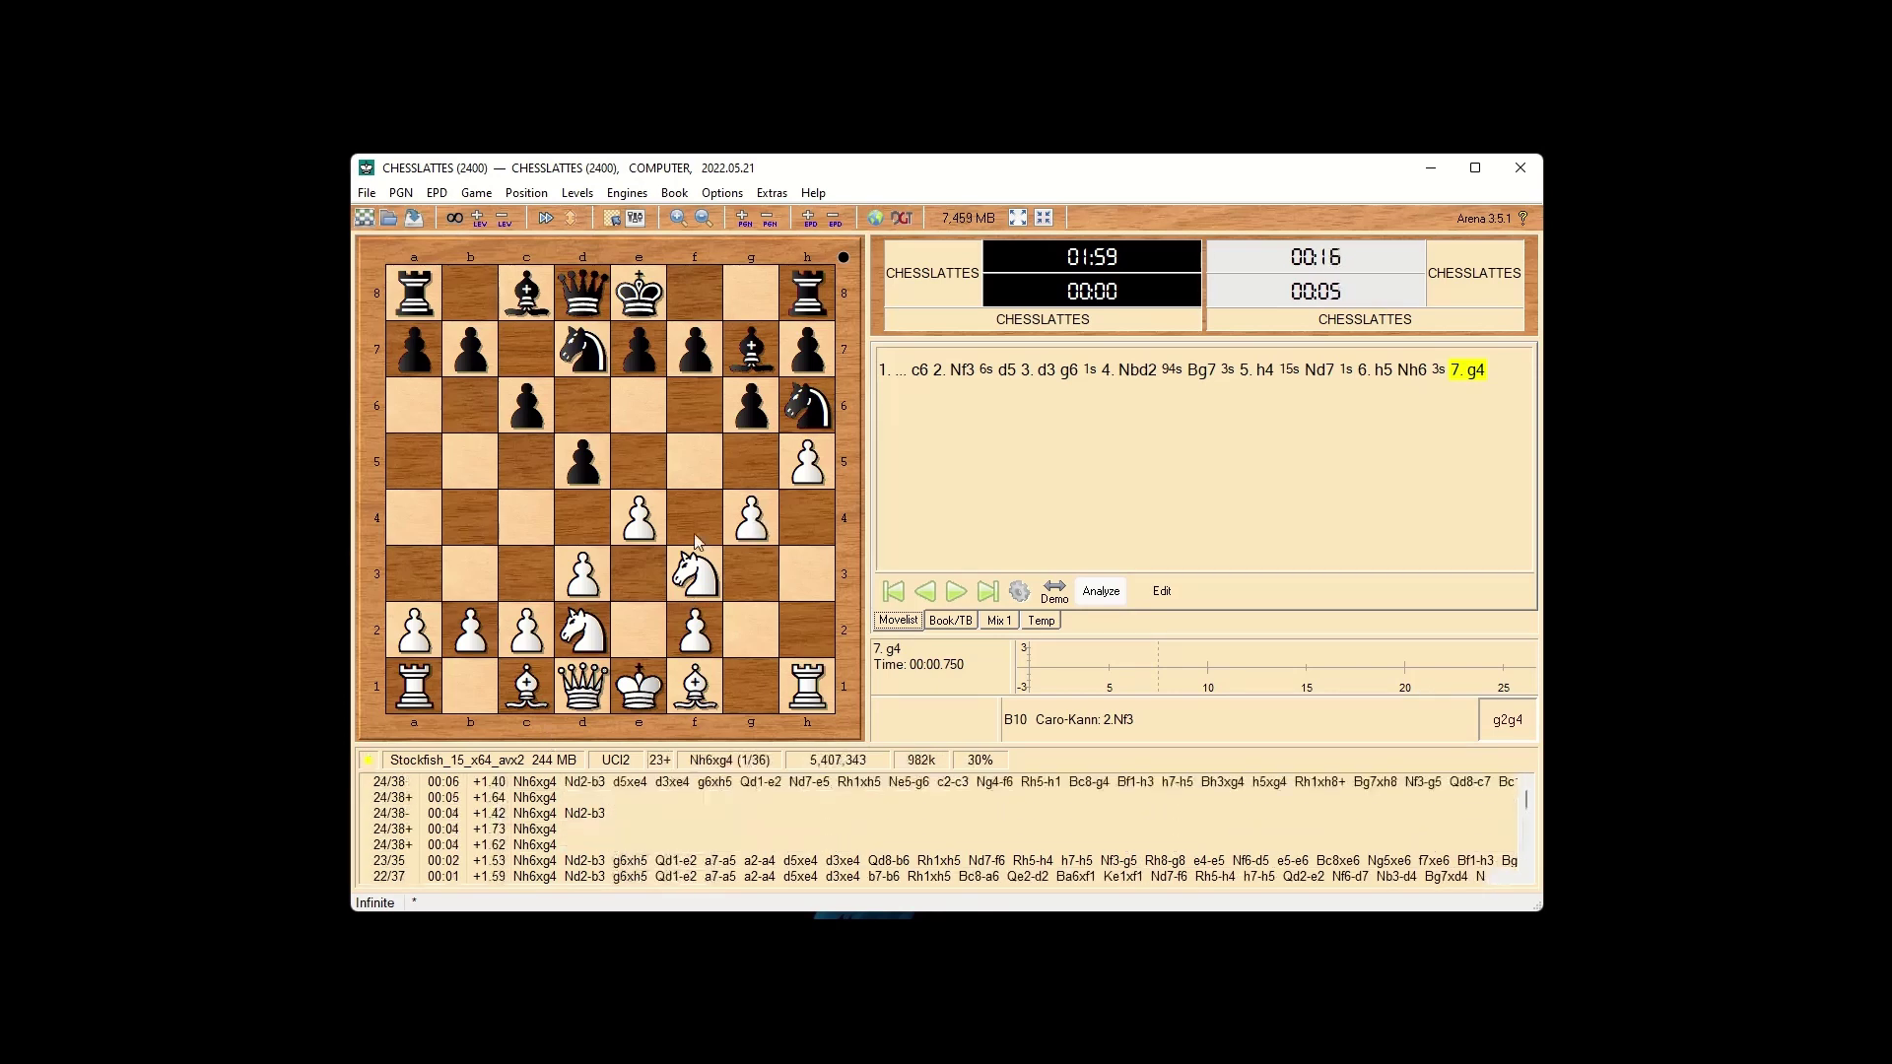
pyautogui.moveTo(807, 405); pyautogui.dragTo(744, 515)
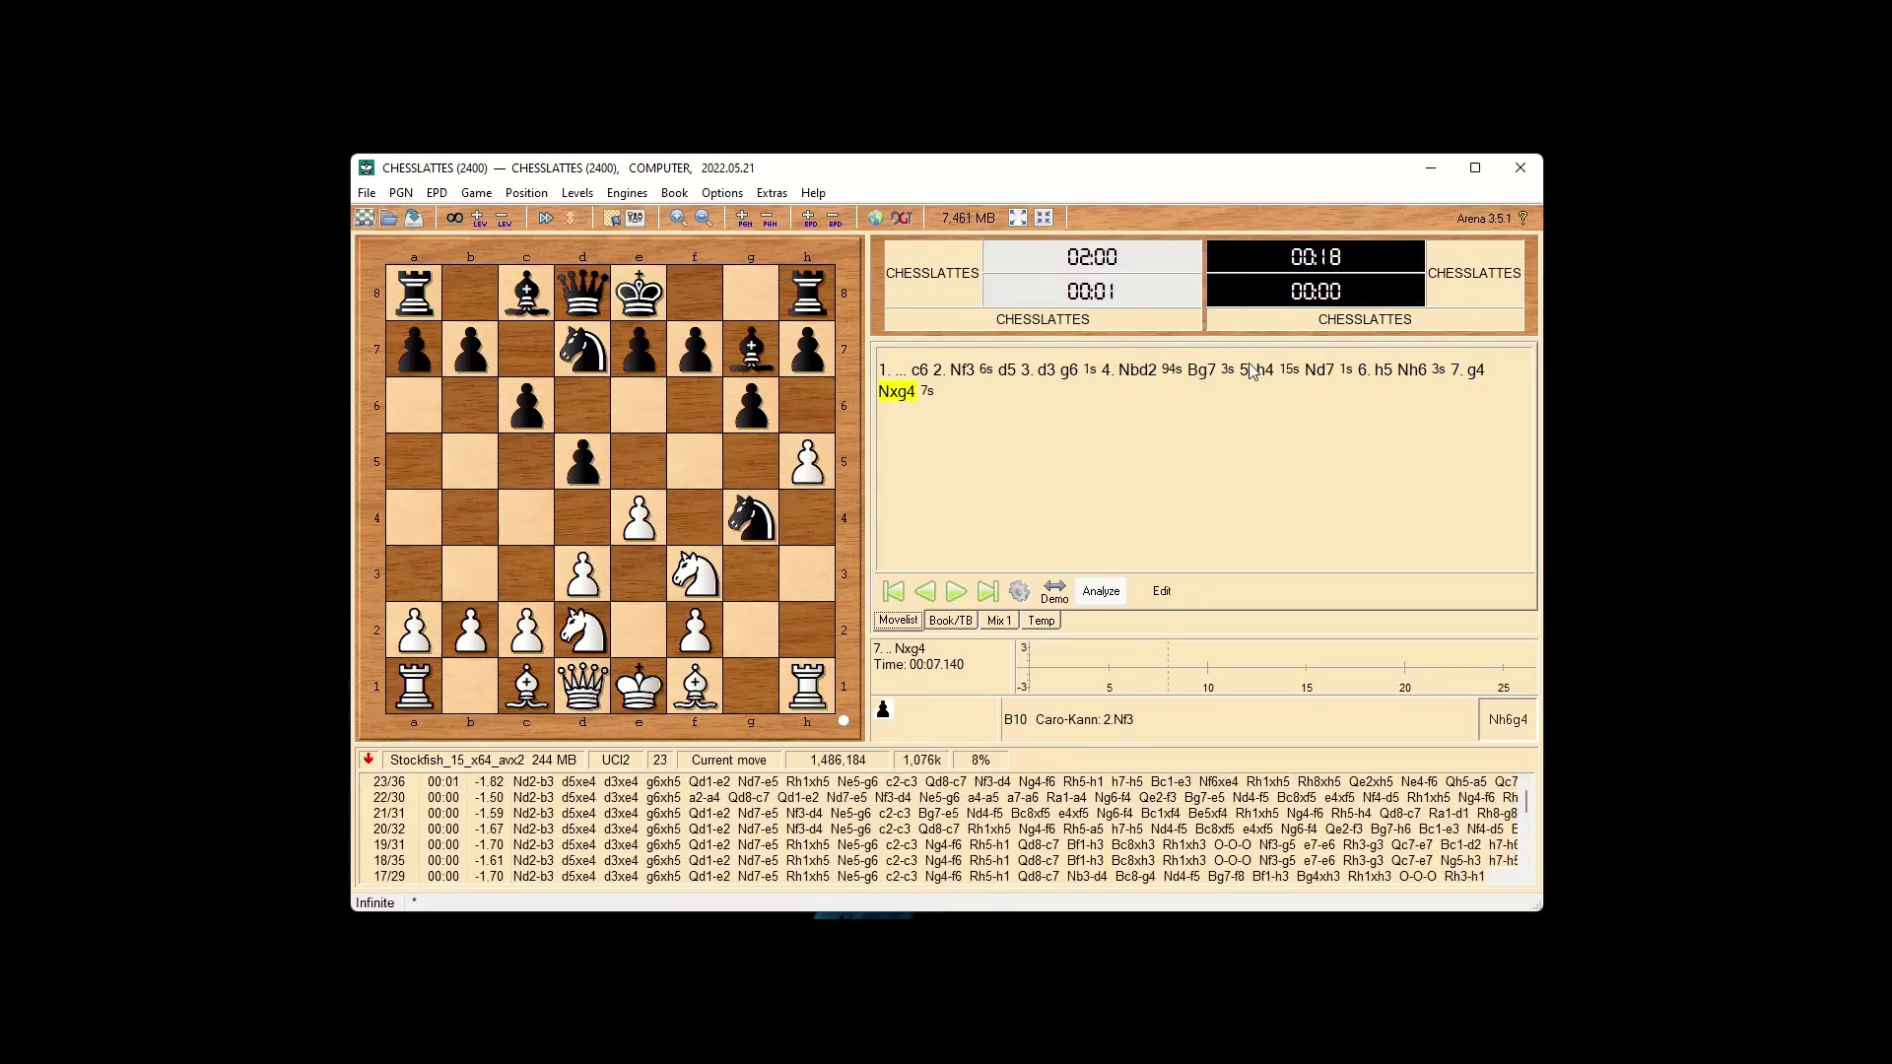
# Return to the position after 6...Nh6 and try the alternative 7. Nb3 (Nd2-b3)
pyautogui.click(1452, 368)
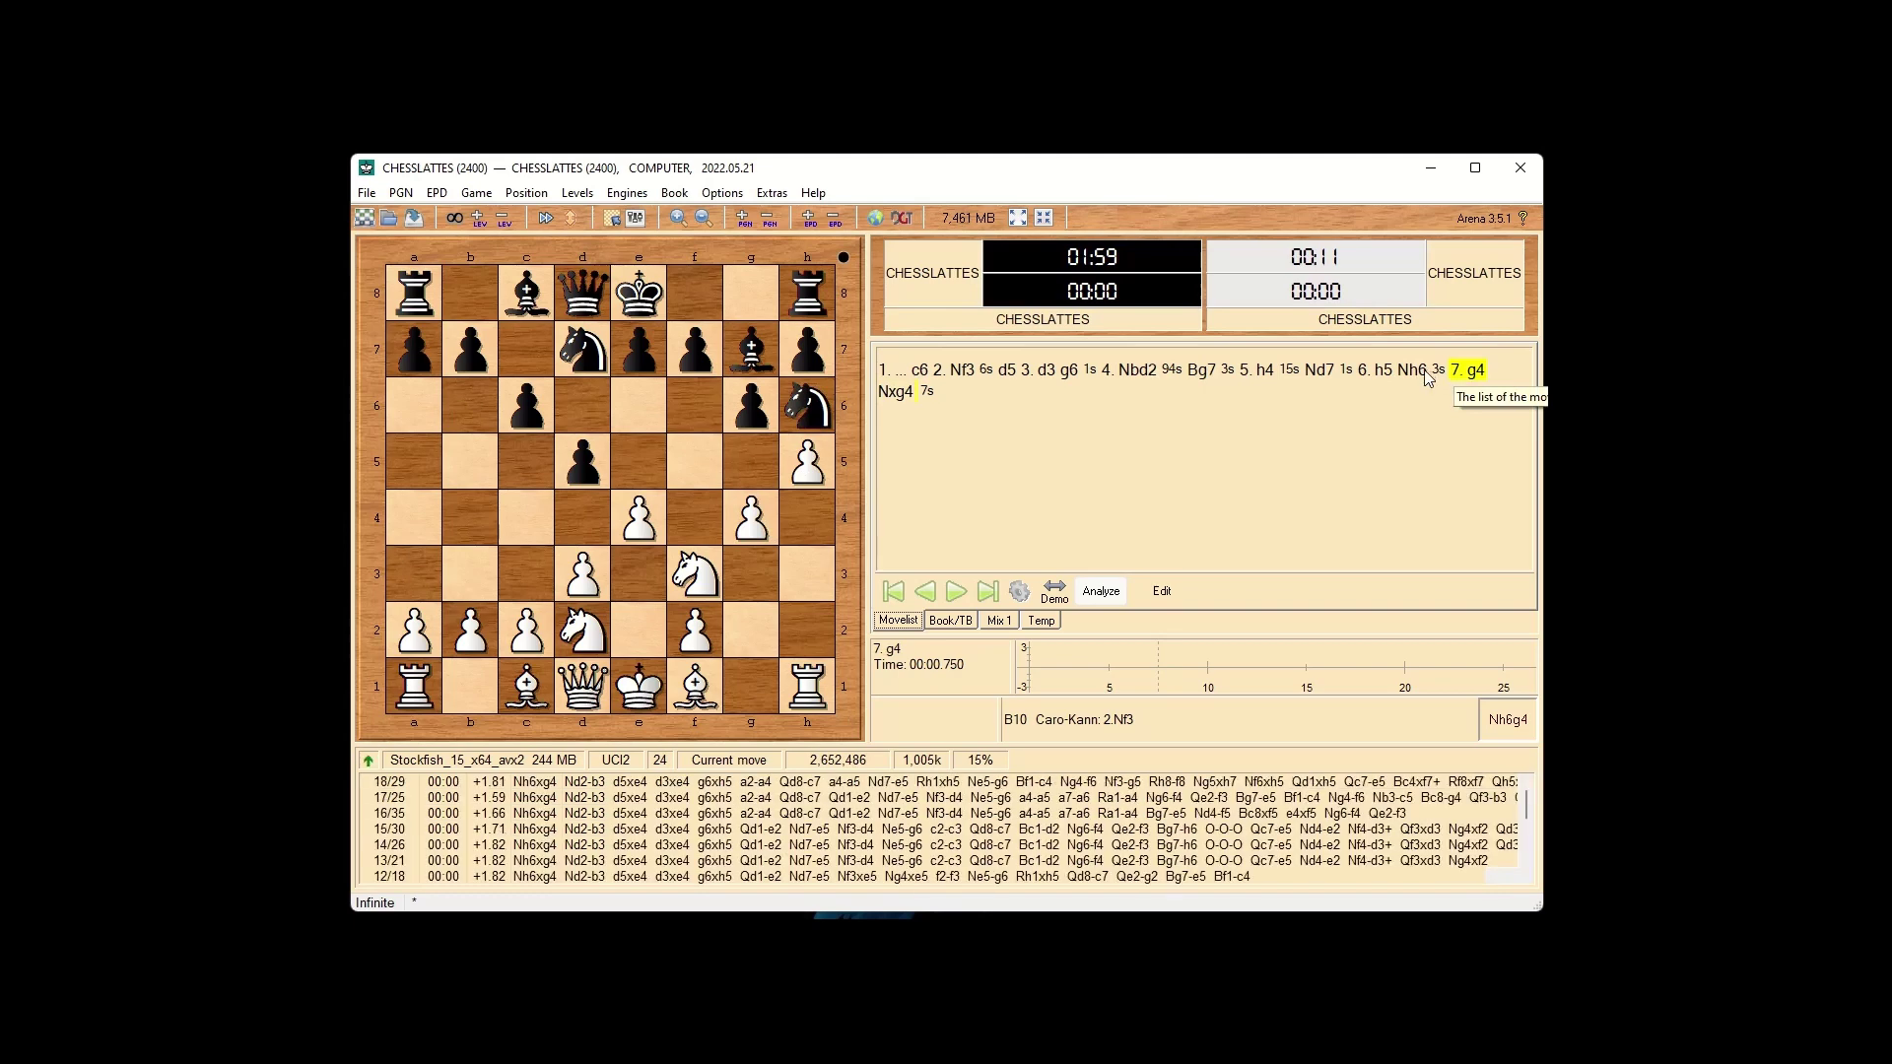
pyautogui.click(1426, 378)
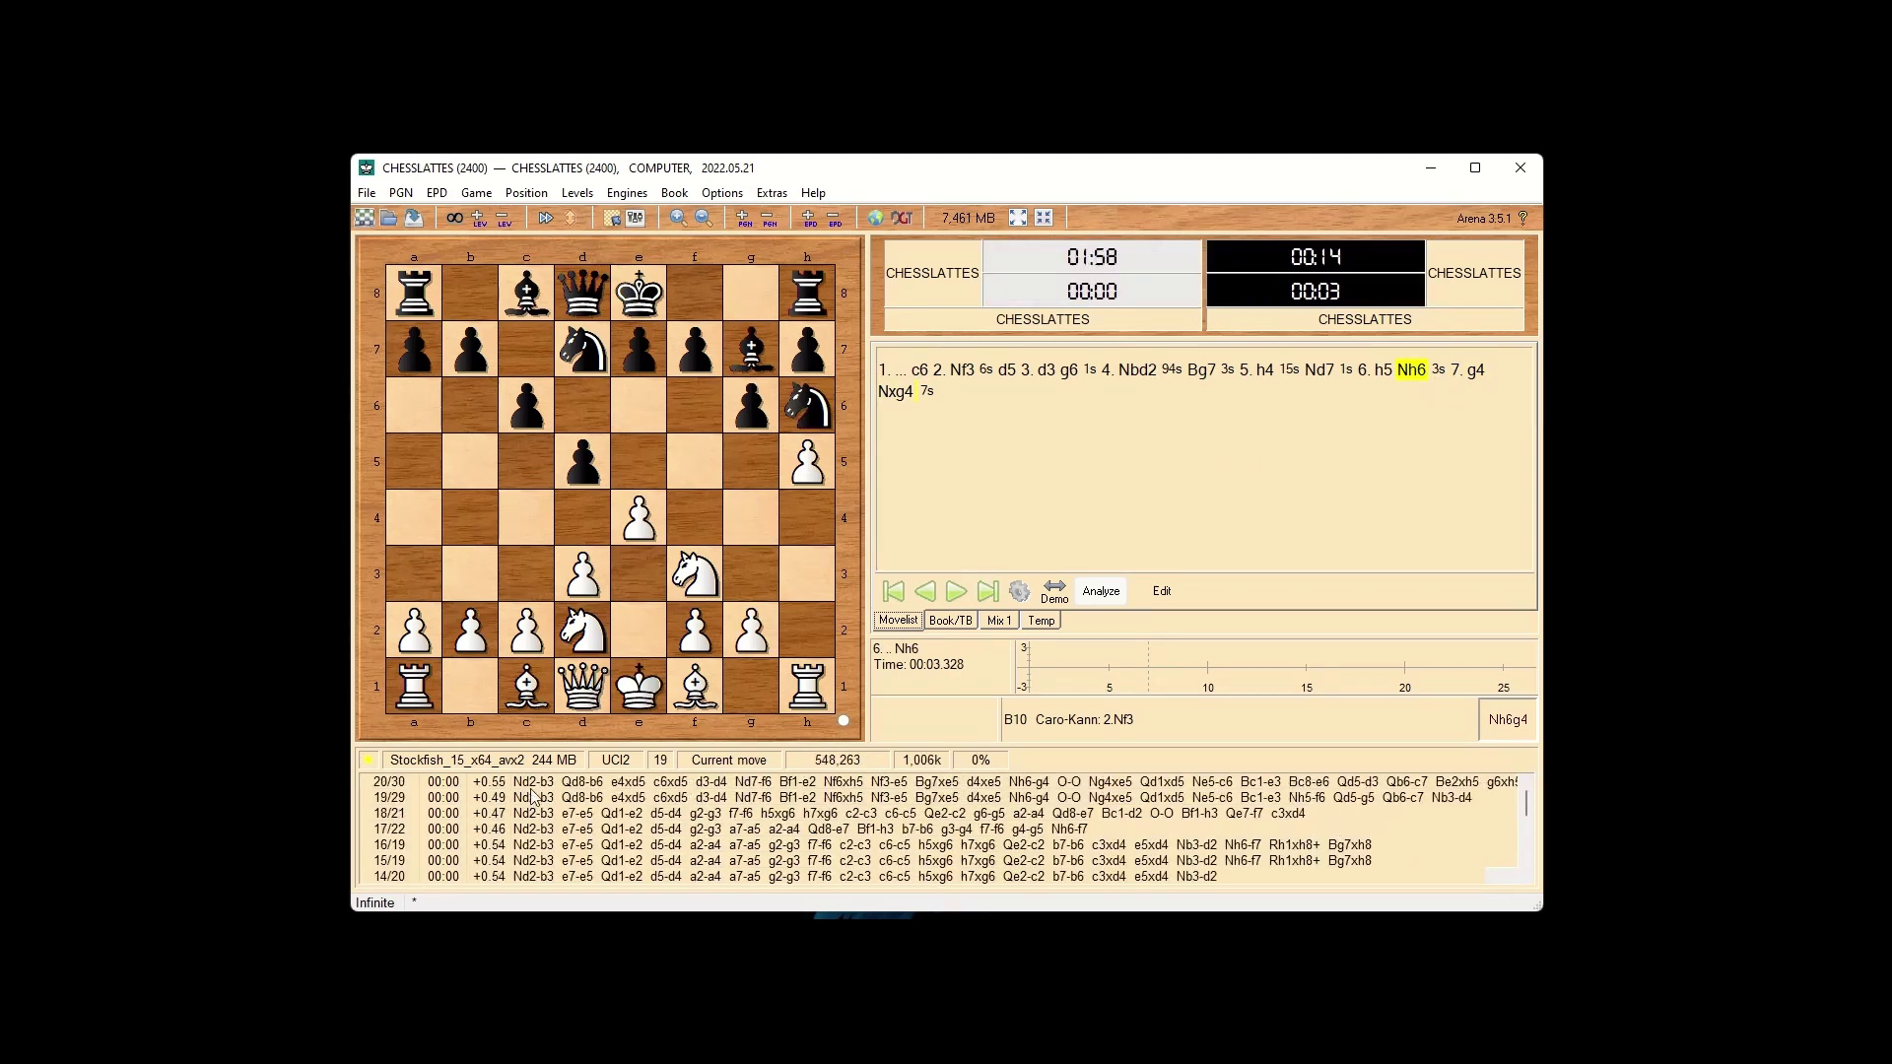
pyautogui.moveTo(585, 630); pyautogui.dragTo(478, 586)
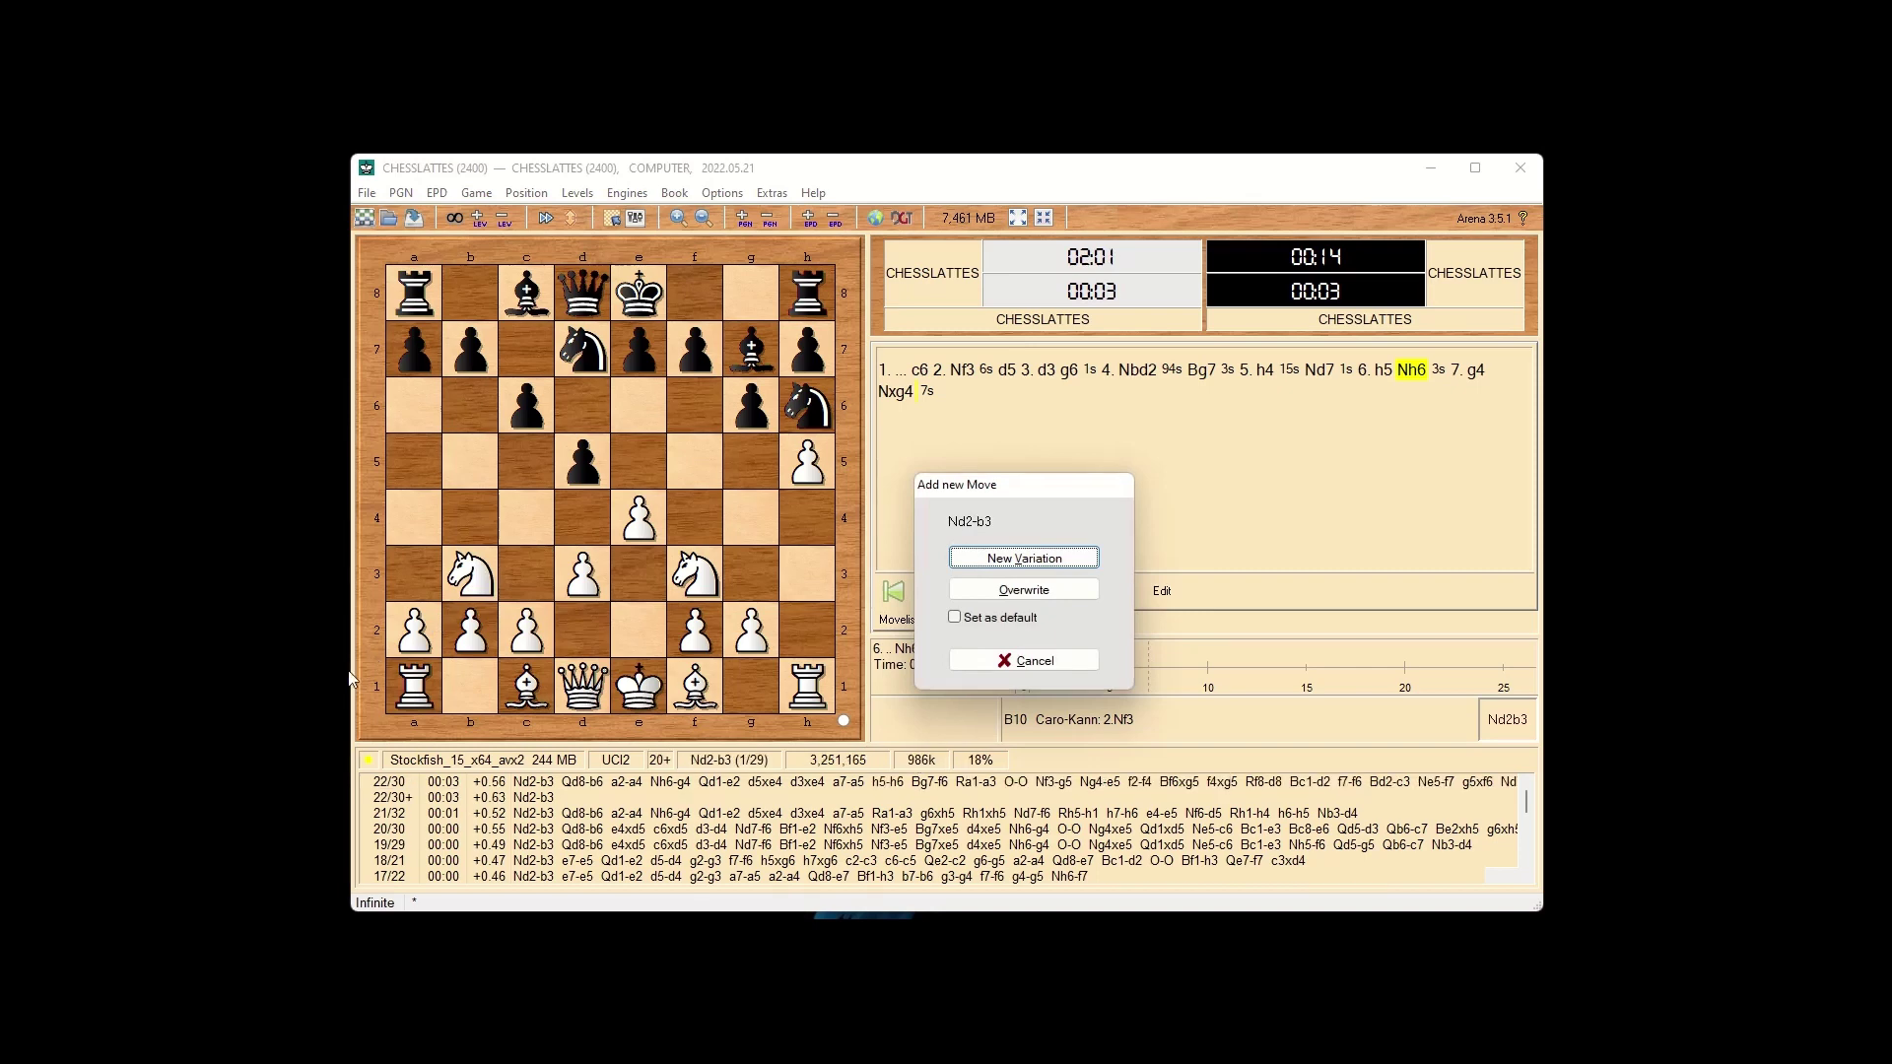
# Store 7. Nb3 as a new side variation beside 7. g4
pyautogui.click(978, 557)
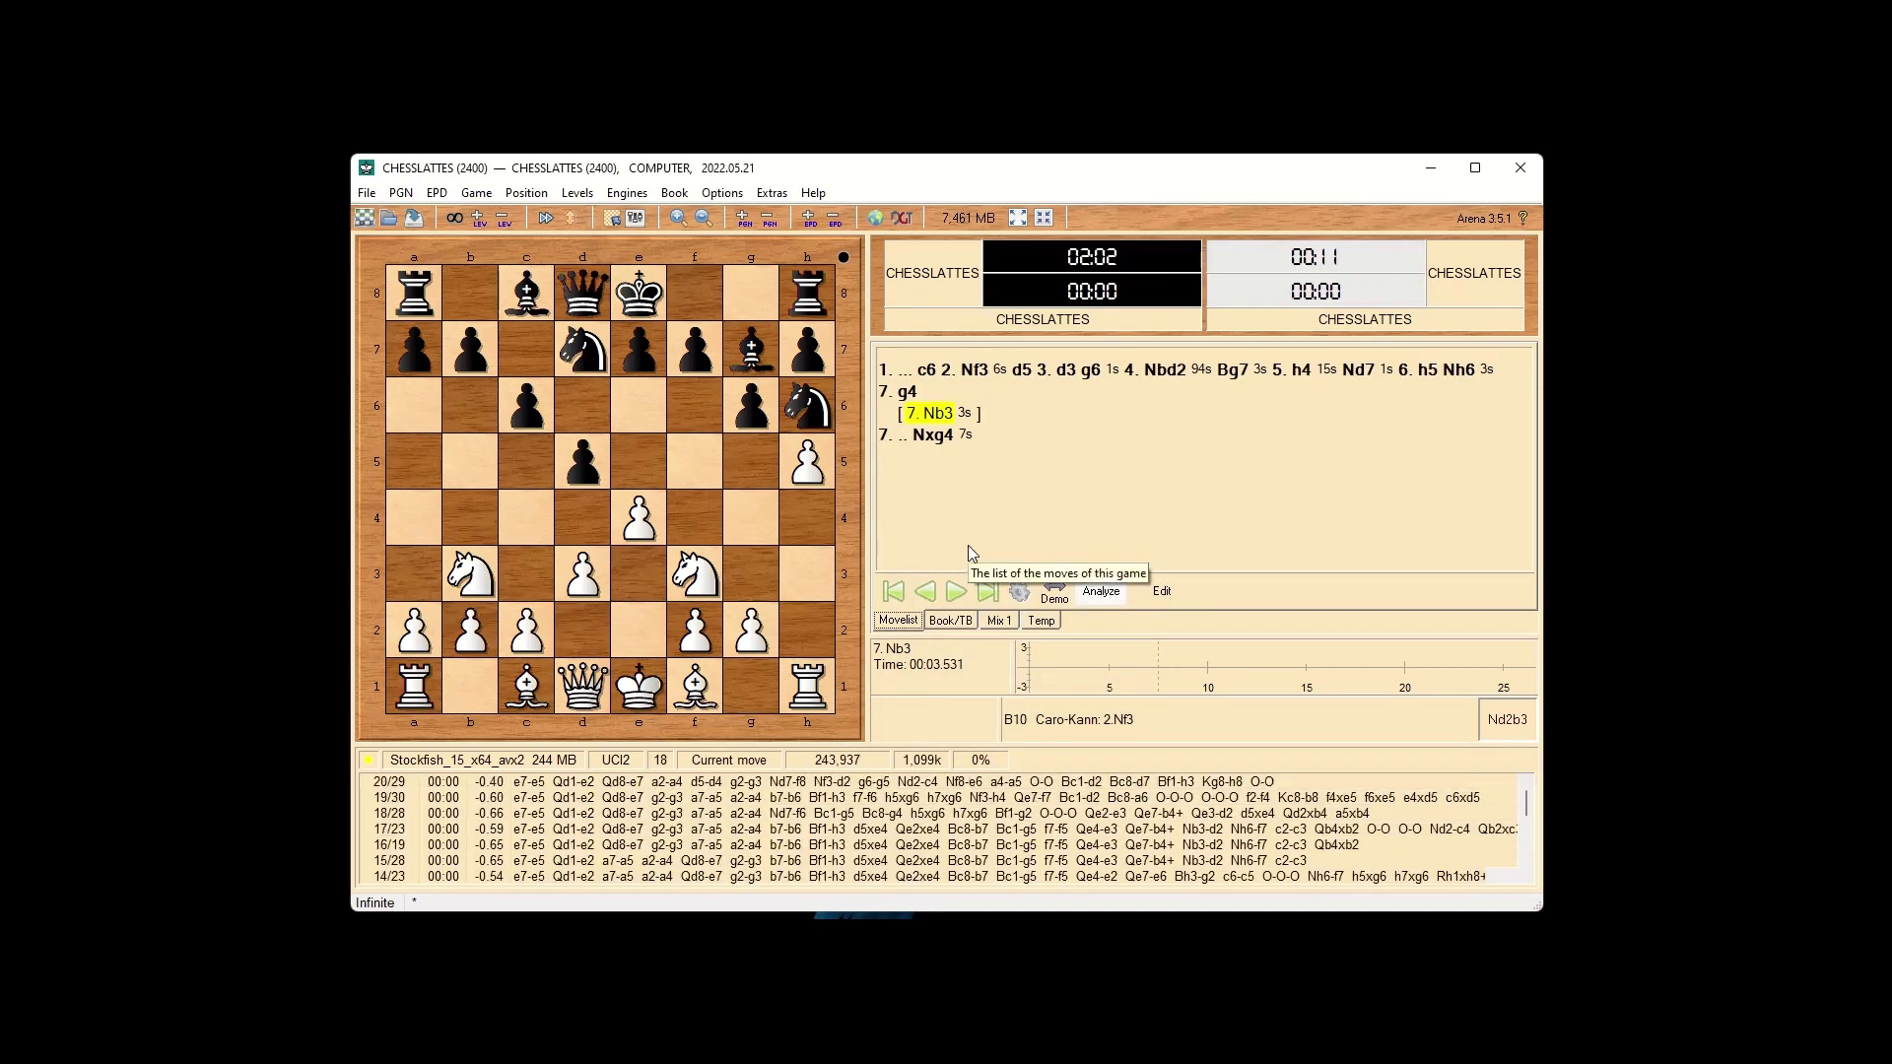